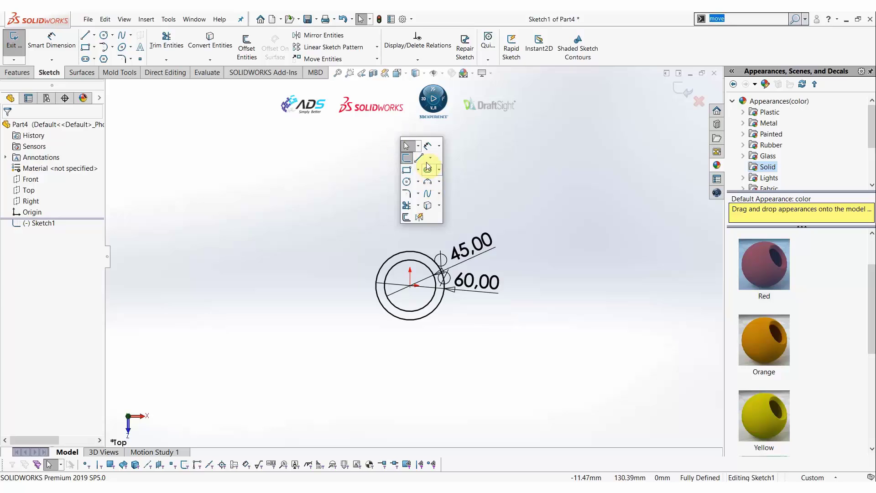
- Sketch a 25 mm diameter circle directly above the origin, clear of the two existing concentric circles
click(407, 181)
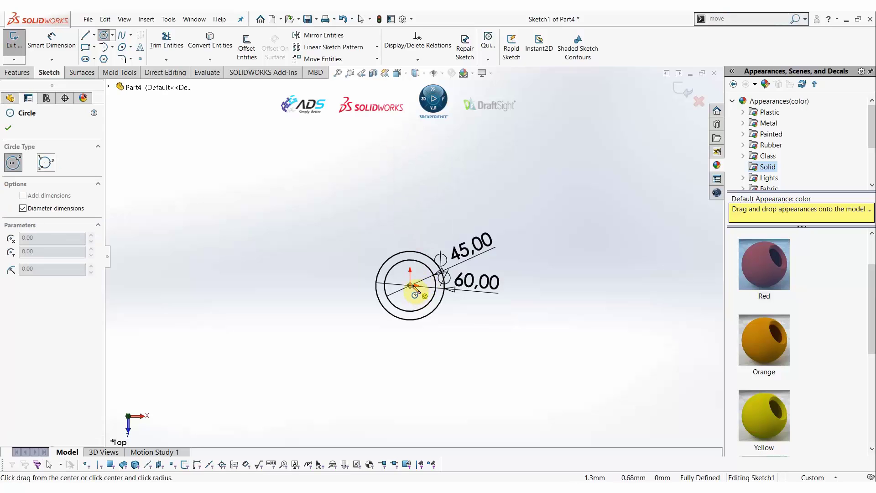
click(411, 131)
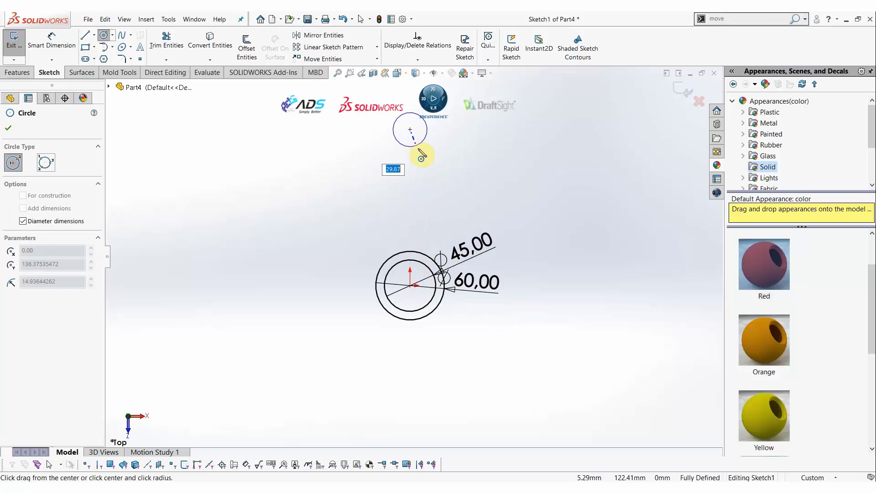
text(25)
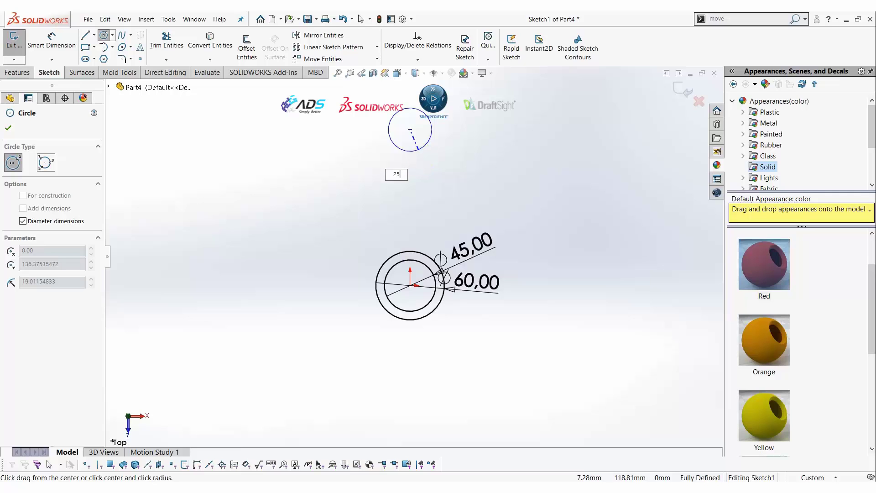
key(Return)
key(Escape)
- Sketch a 15 mm diameter circle concentric with the 25 mm circle and move both diameter labels clear of the geometry
key(s)
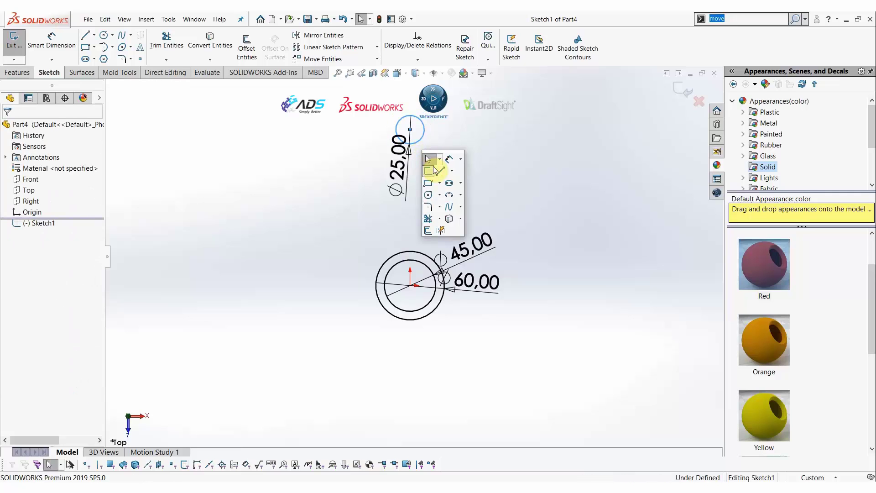
click(428, 195)
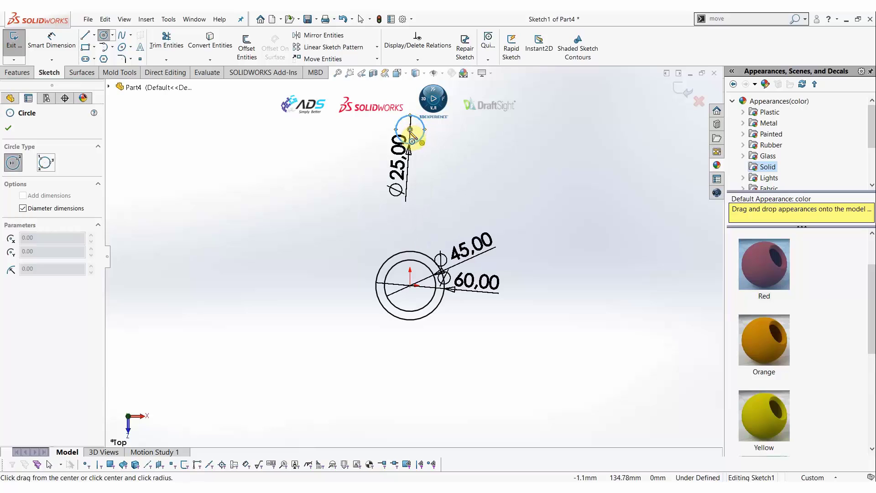
click(410, 130)
text(15)
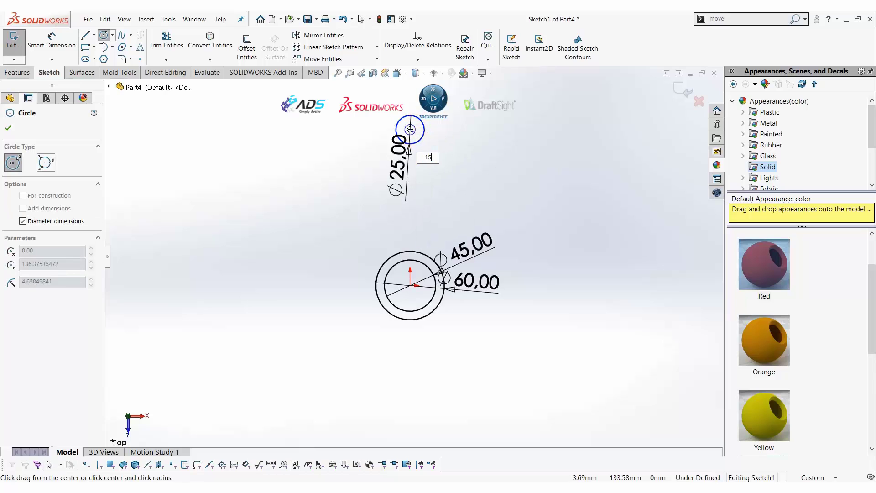
key(Return)
key(Escape)
drag(356, 156, 359, 162)
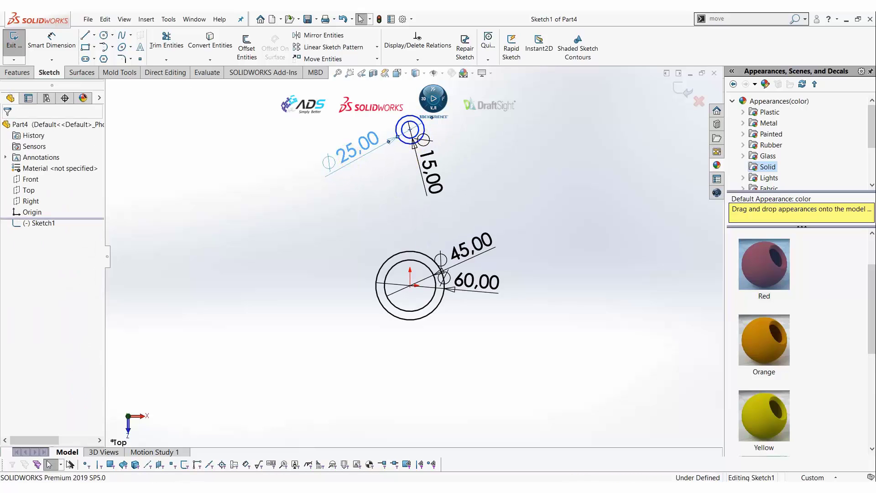
drag(440, 167, 491, 152)
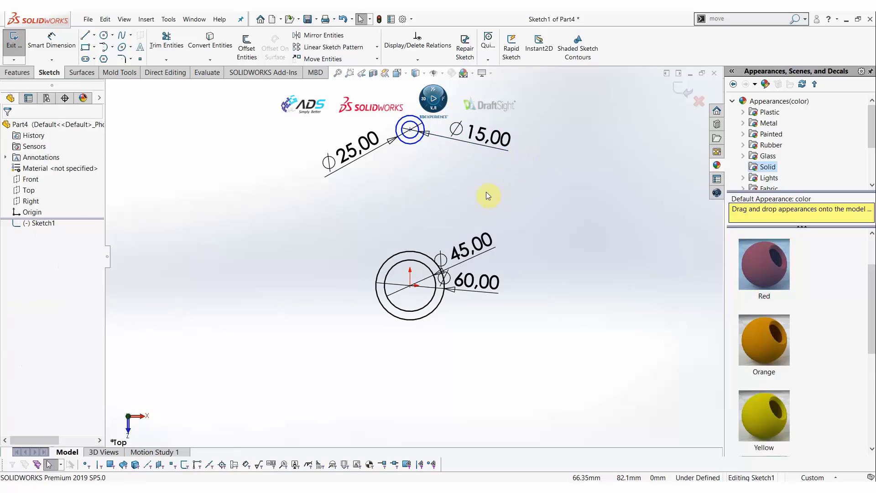
- Add a vertical relation between the center of the small circles and the origin
click(410, 130)
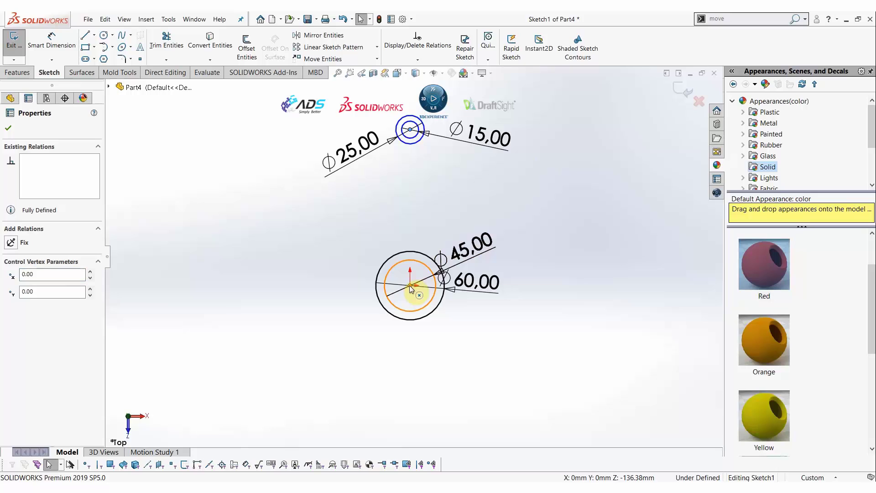
ctrl+click(410, 286)
click(449, 247)
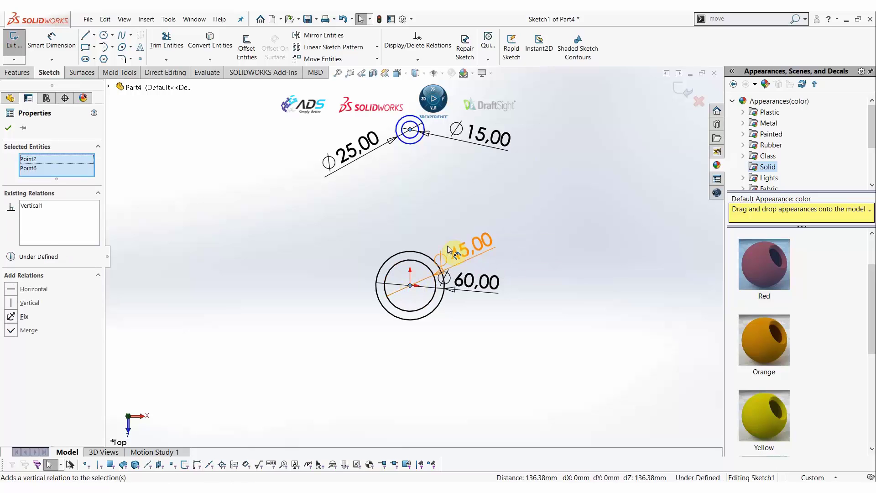
click(381, 185)
- Dimension the distance between the two circle centers as 125 mm and reposition the 15 mm and 60 mm diameter labels
key(s)
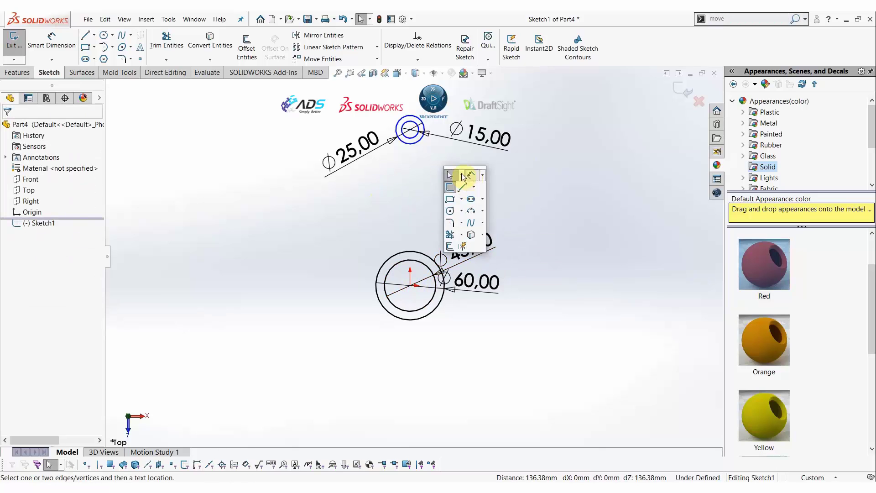
click(464, 187)
click(415, 142)
click(439, 269)
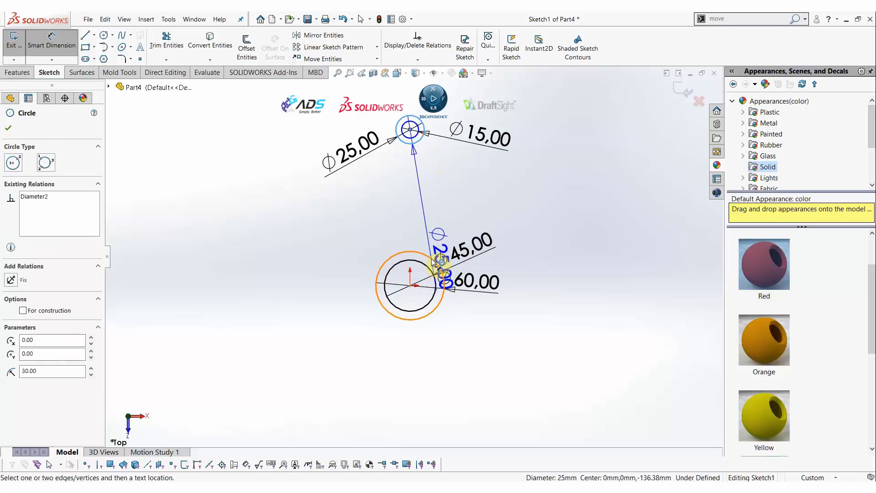
click(558, 227)
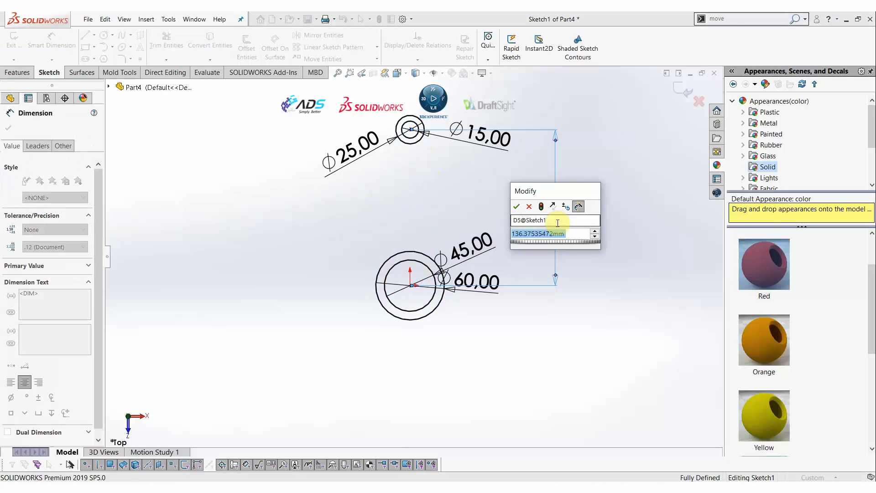
text(125)
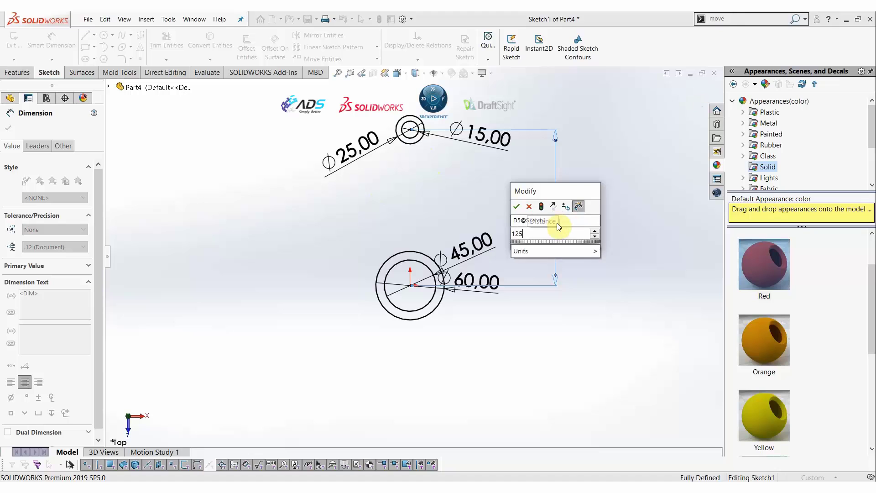
key(Return)
key(Escape)
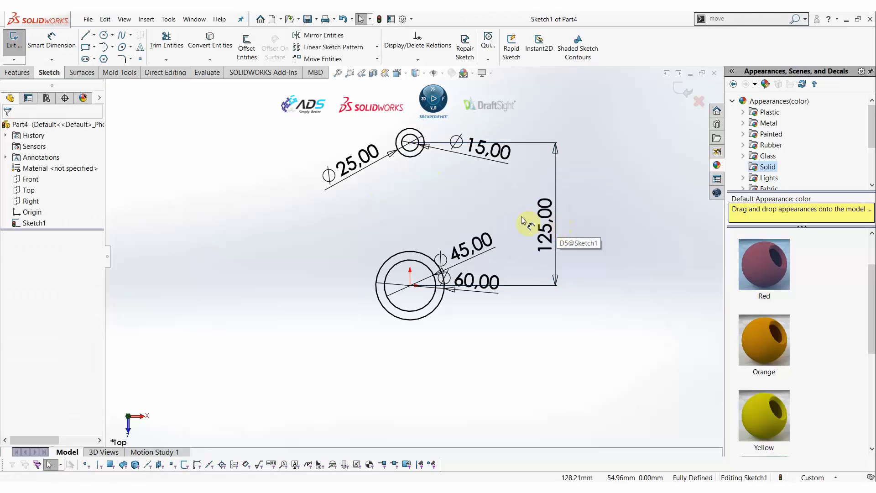
drag(502, 158, 488, 118)
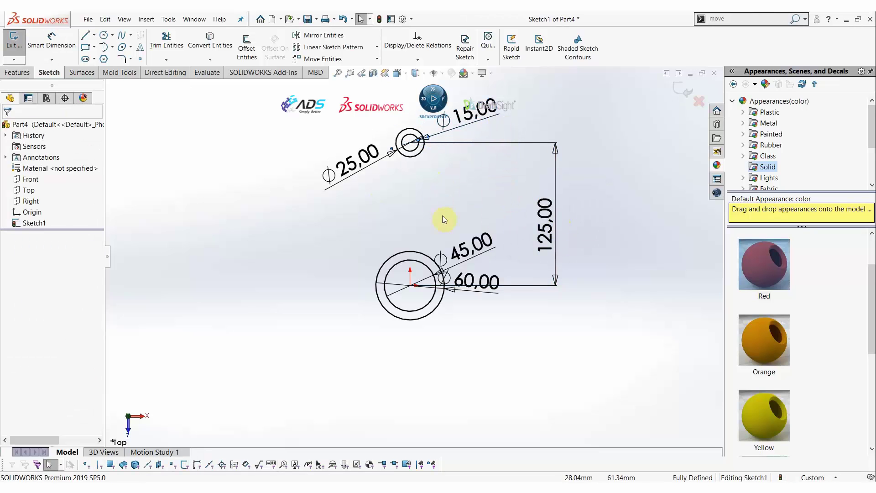
drag(480, 290, 482, 311)
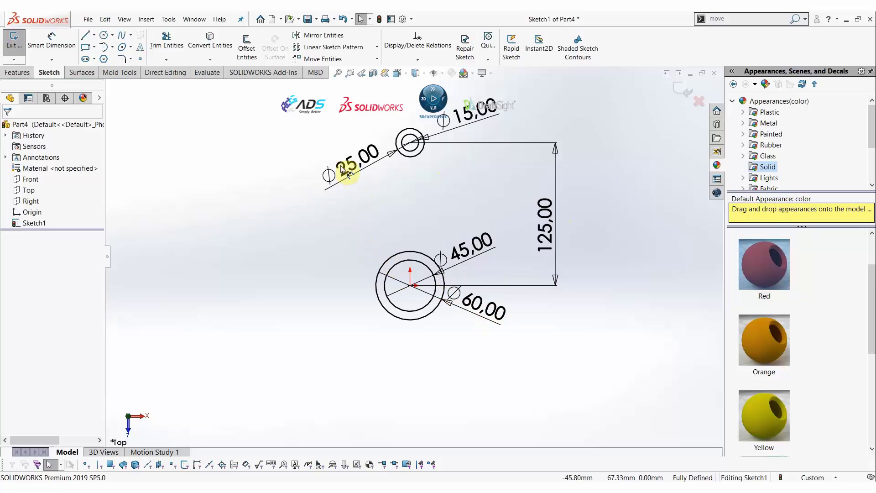
- Draw two lines tangent to the 25 mm and 60 mm circles, one on each side
ctrl+middle_drag(382, 200, 377, 234)
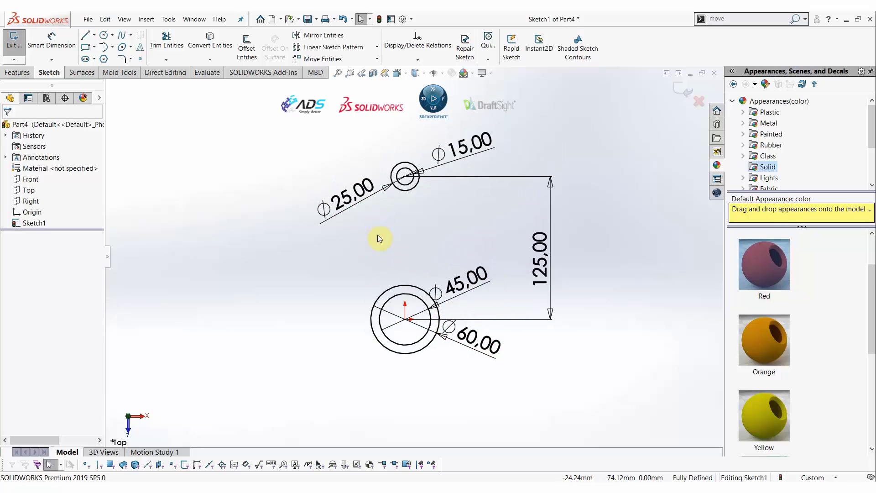
click(85, 36)
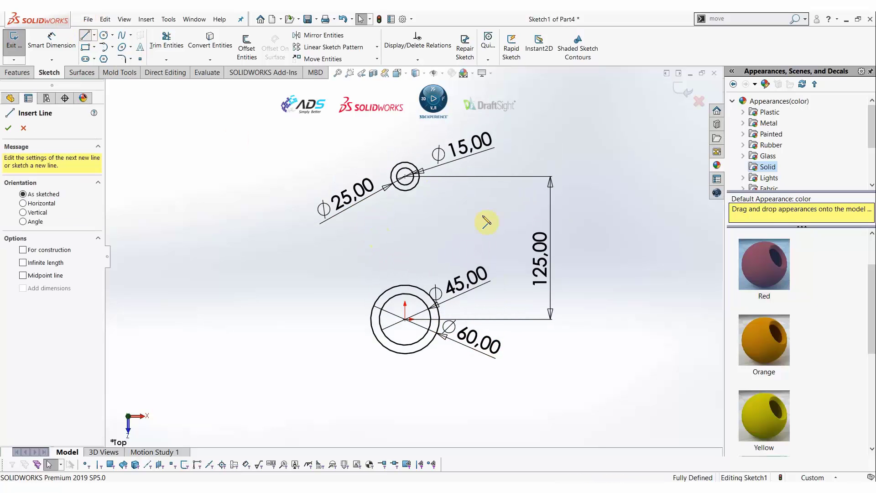
click(418, 173)
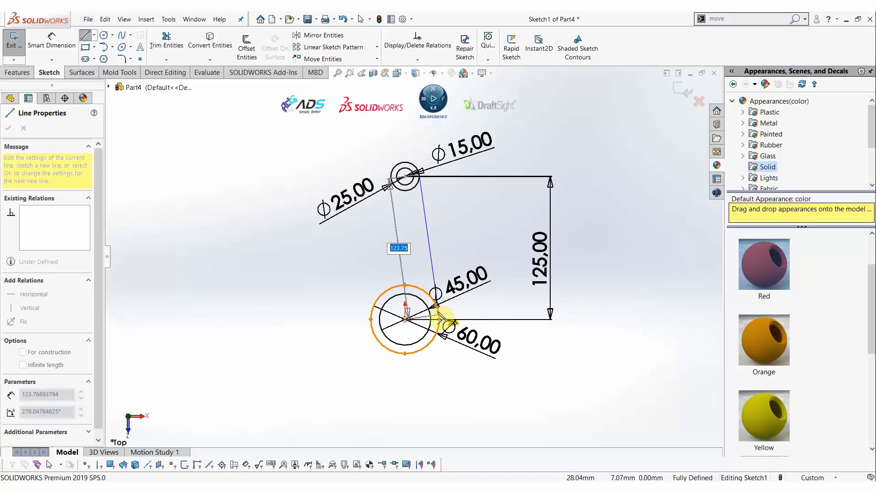
click(439, 316)
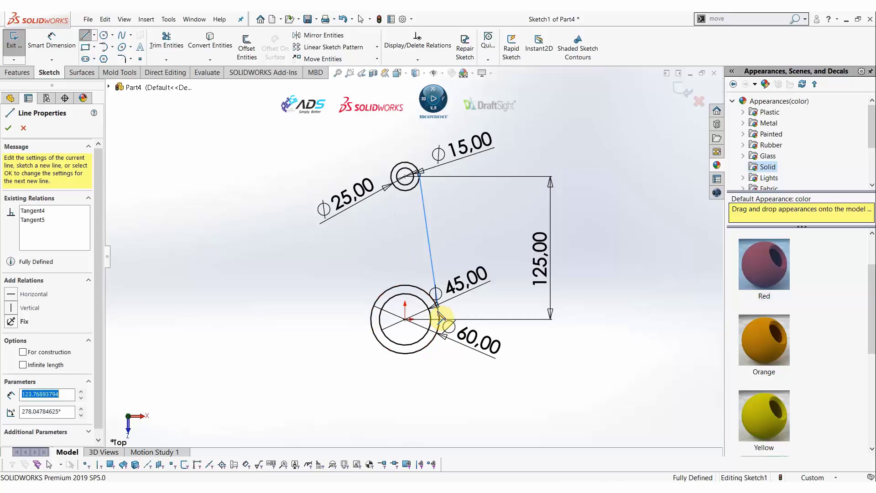
key(Escape)
click(90, 39)
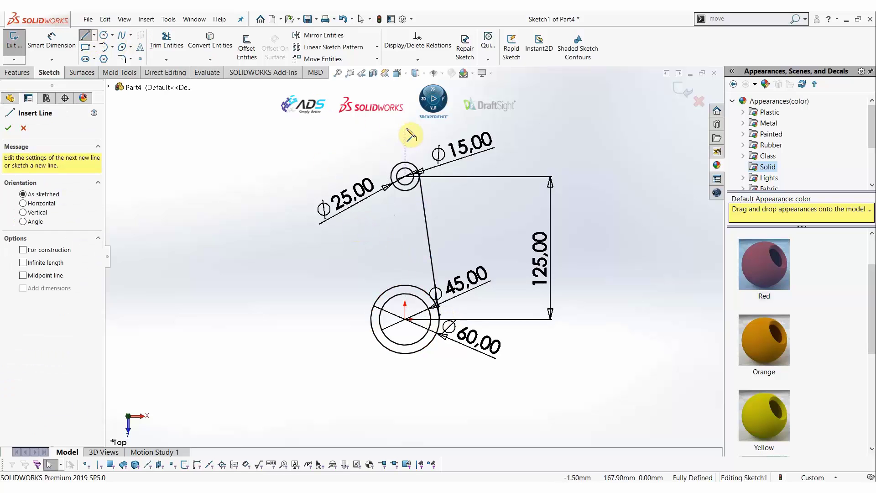
click(392, 177)
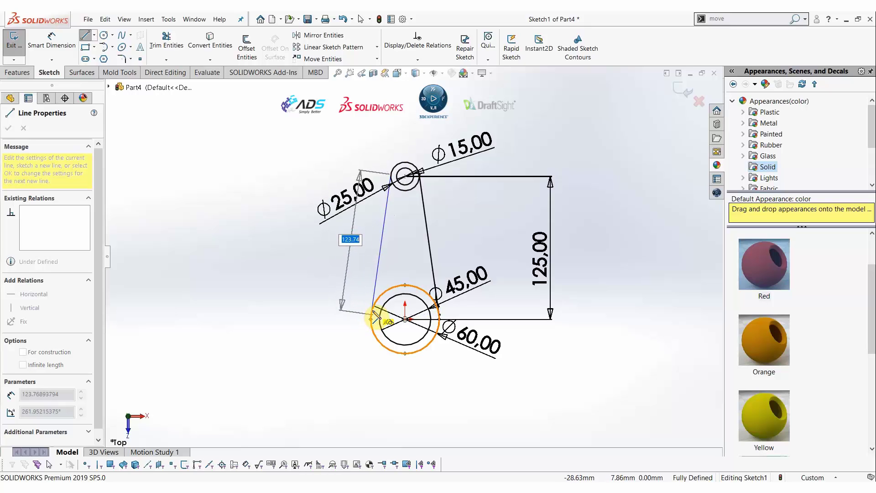
click(374, 316)
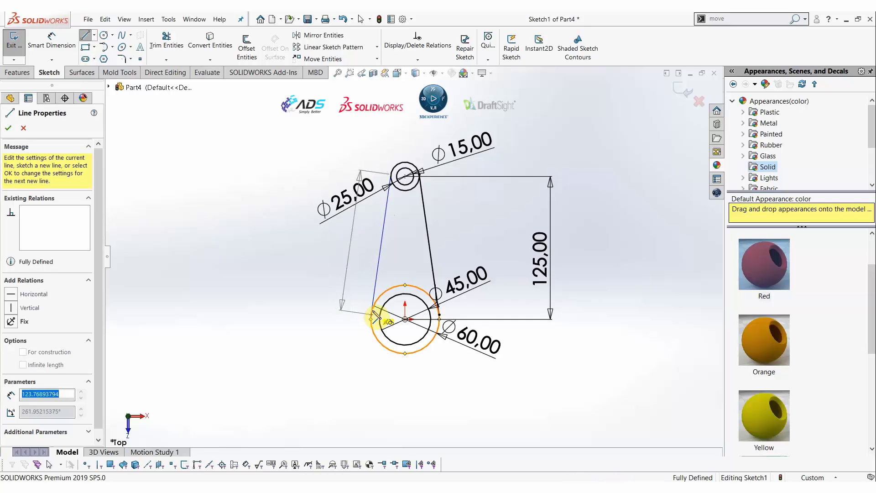
key(Escape)
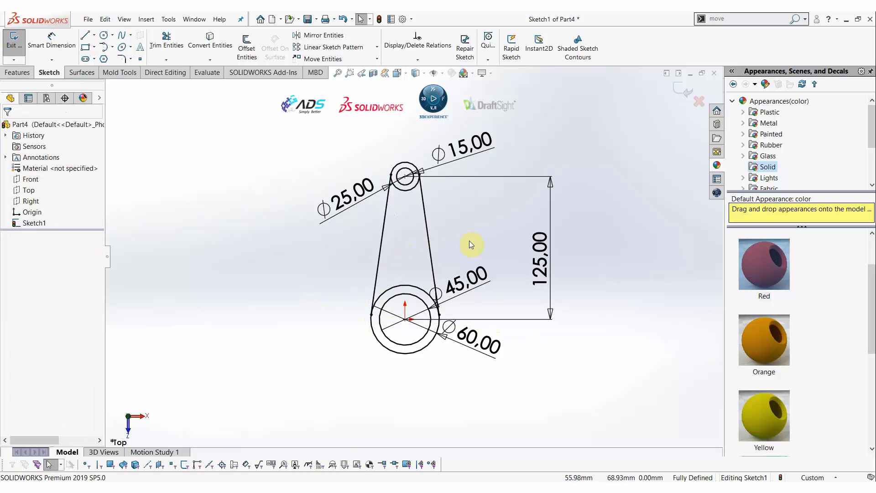
- Extrude the ring between the 45 mm and 60 mm circles as a blind boss 40 mm deep
key(f)
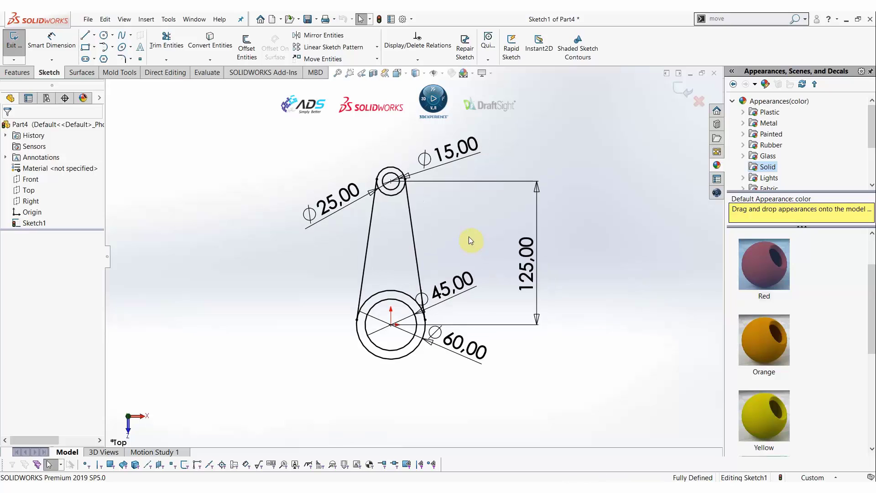
mouse_move(464, 251)
middle_down()
mouse_move(426, 143)
mouse_move(407, 203)
mouse_move(434, 165)
middle_up()
scroll(461, 274, up, 1)
scroll(473, 305, down, 1)
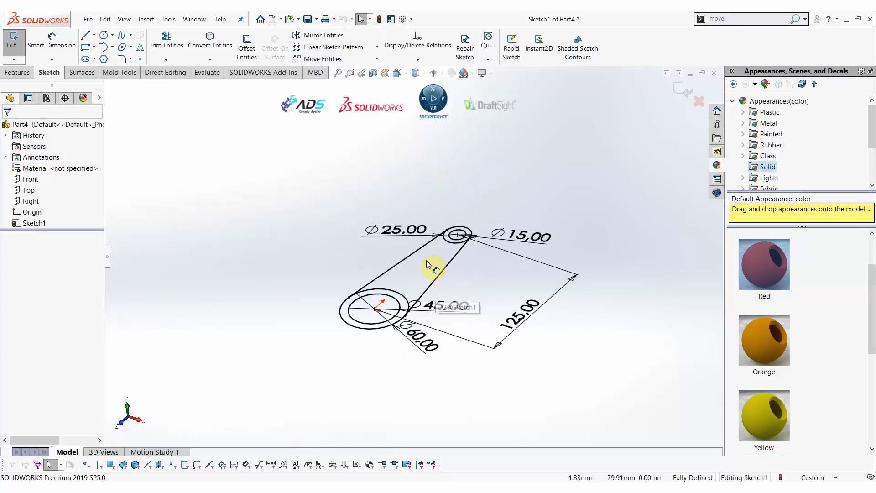
click(17, 72)
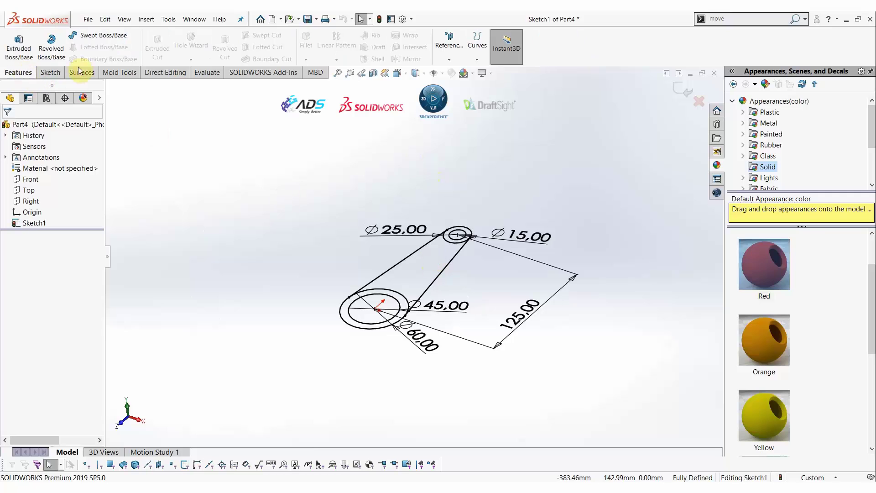
click(18, 46)
click(348, 311)
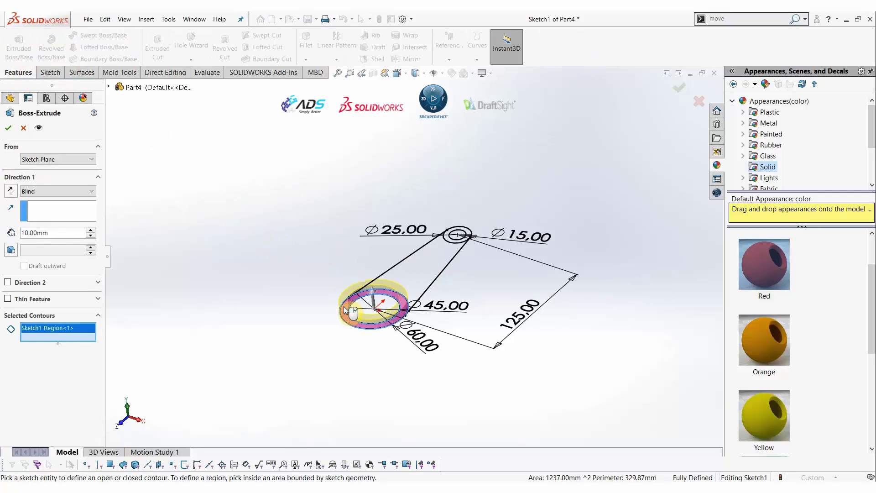
click(68, 233)
text(40)
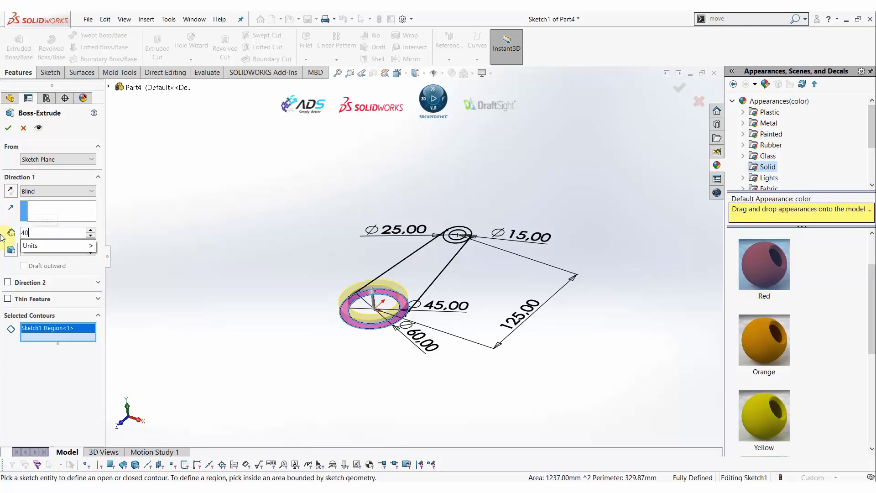
key(Return)
click(6, 129)
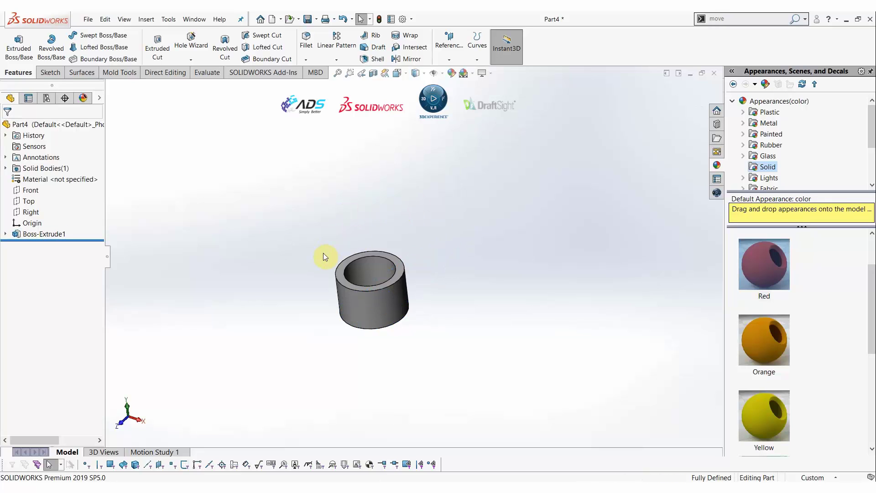
- Extrude the ring between the 15 mm and 25 mm circles of the shared sketch as a blind boss 20 mm deep
click(5, 234)
click(44, 245)
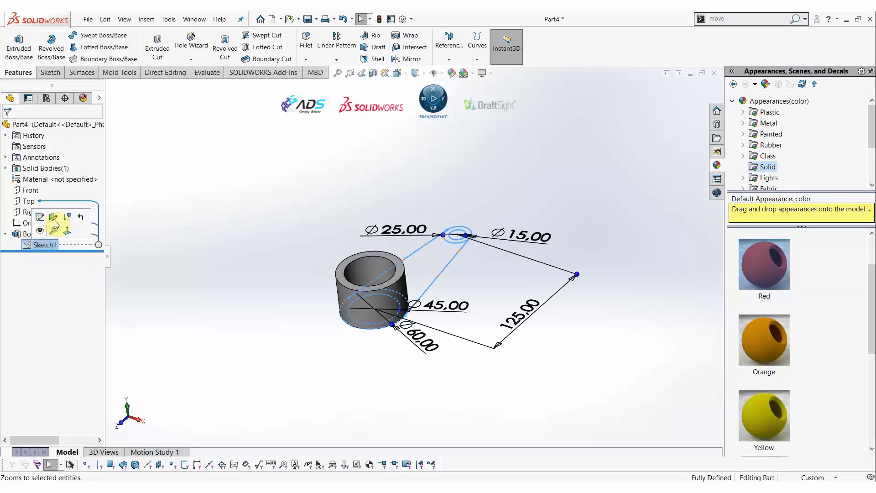
click(19, 48)
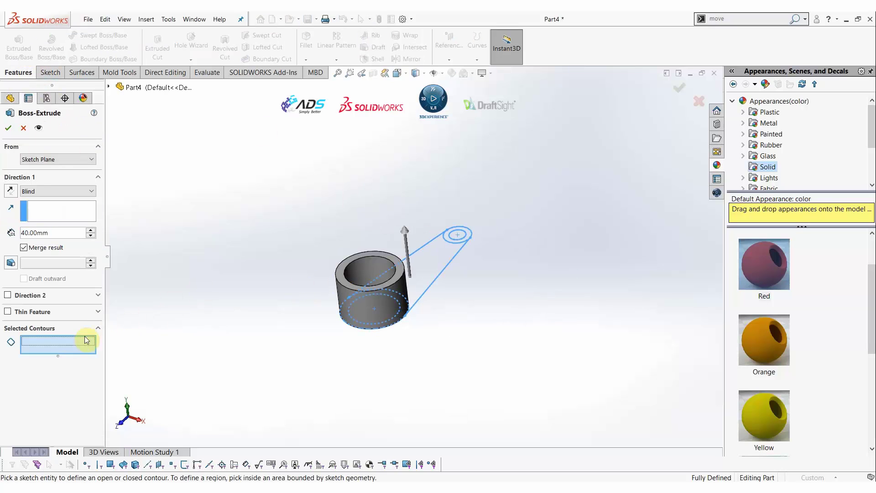
scroll(475, 235, down, 4)
click(445, 242)
scroll(423, 261, up, 1)
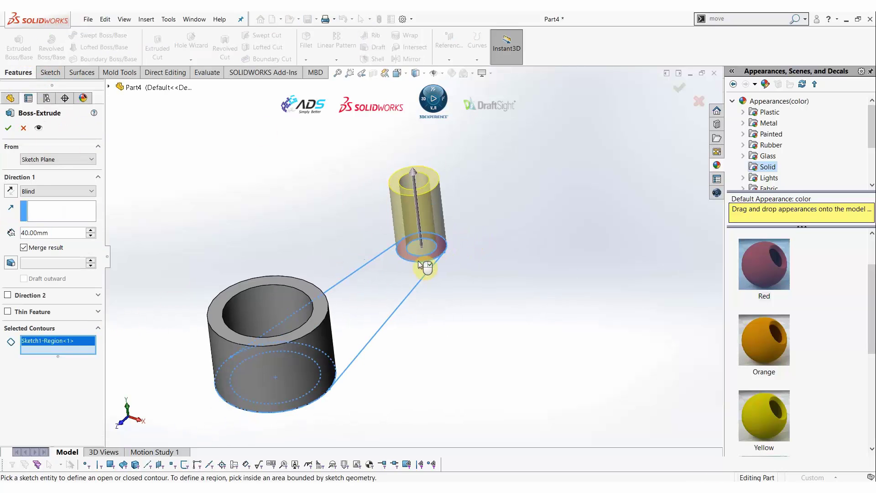
double_click(27, 233)
text(20)
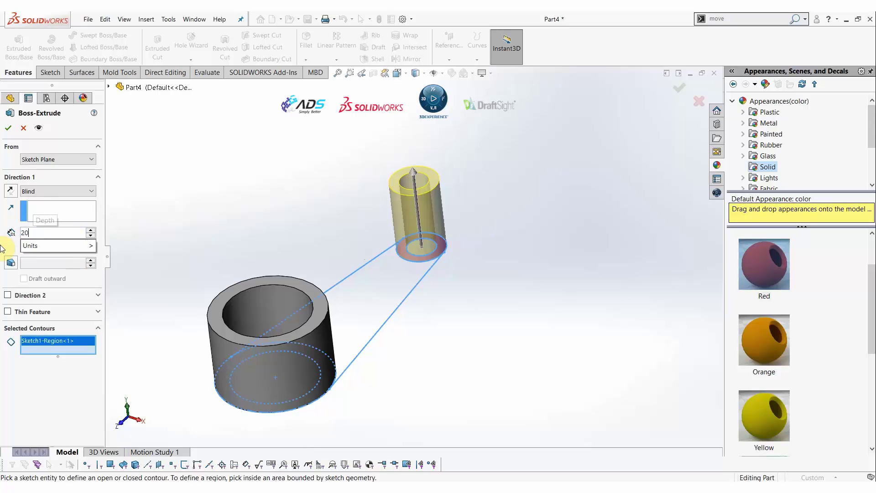
key(Return)
- Start the small ring's extrusion at a reversed 30 mm offset below the sketch plane and finish the boss
click(43, 160)
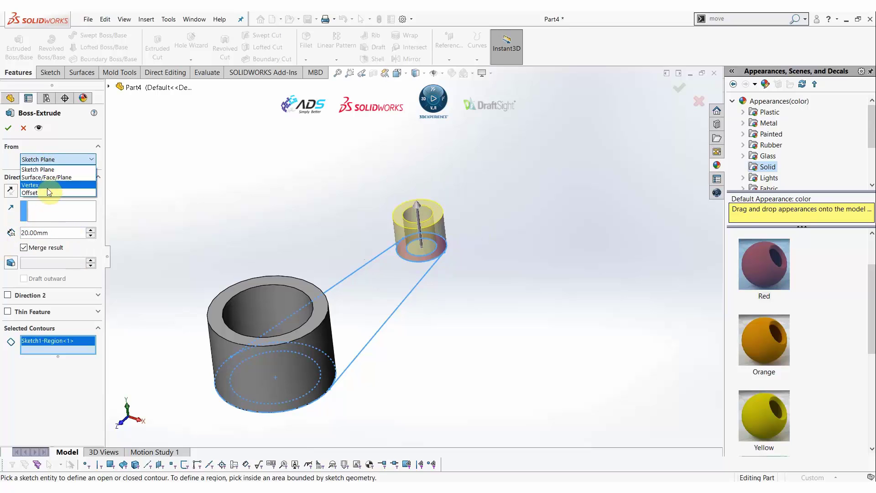
click(50, 187)
double_click(60, 174)
text(30)
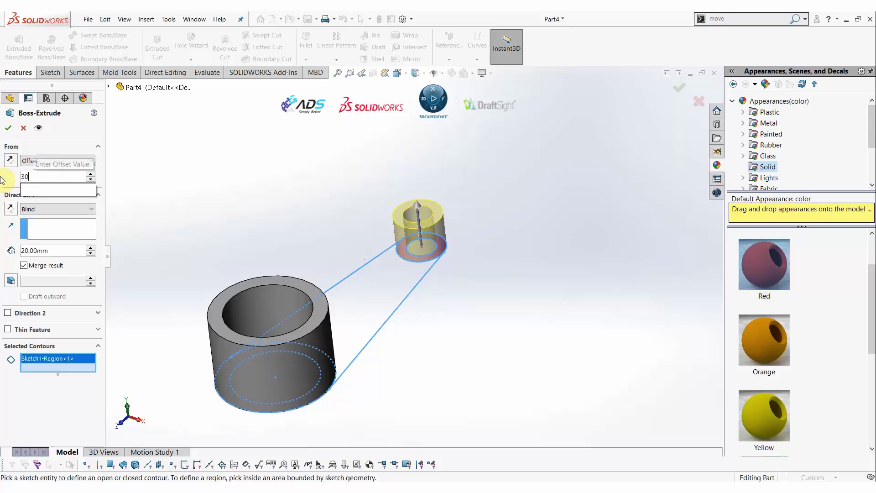
key(Return)
click(10, 160)
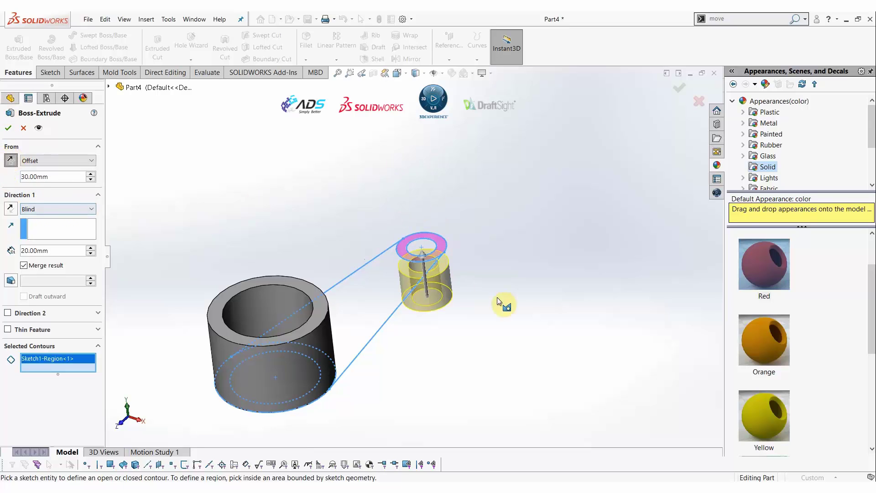
click(8, 127)
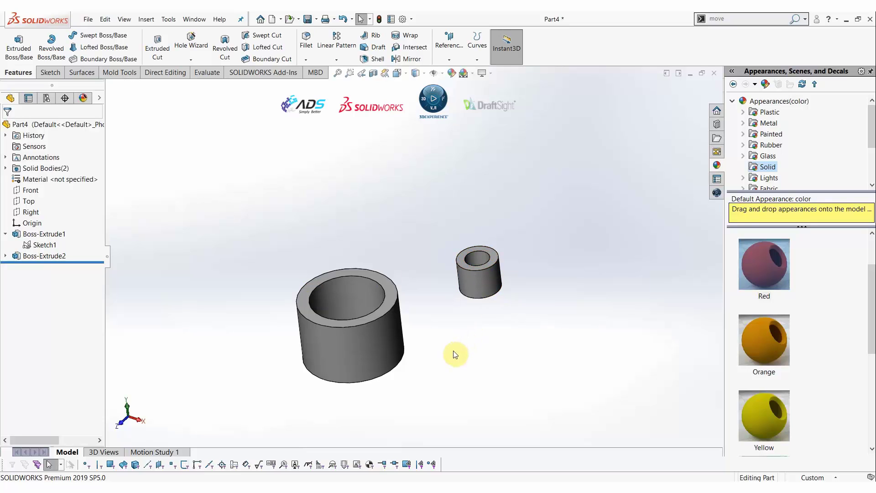
- Start a sketch on the Right plane and draw a 50 mm horizontal line from the origin towards the small cylinder
click(30, 212)
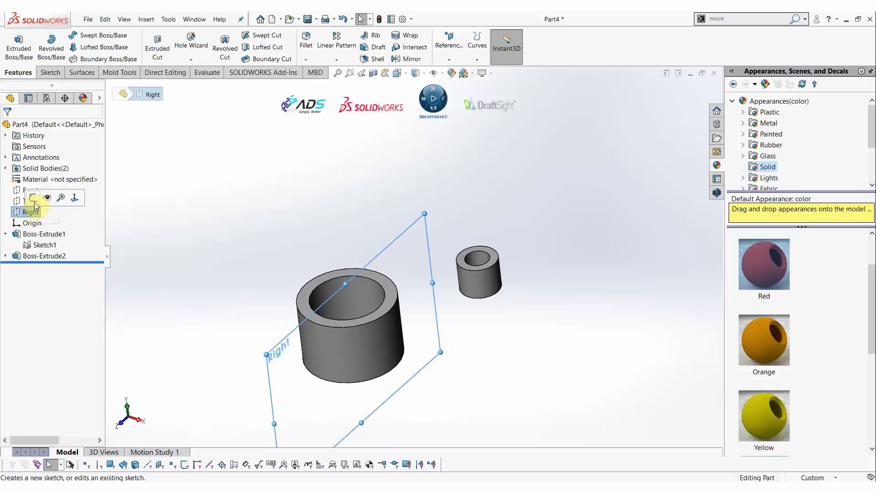
click(448, 381)
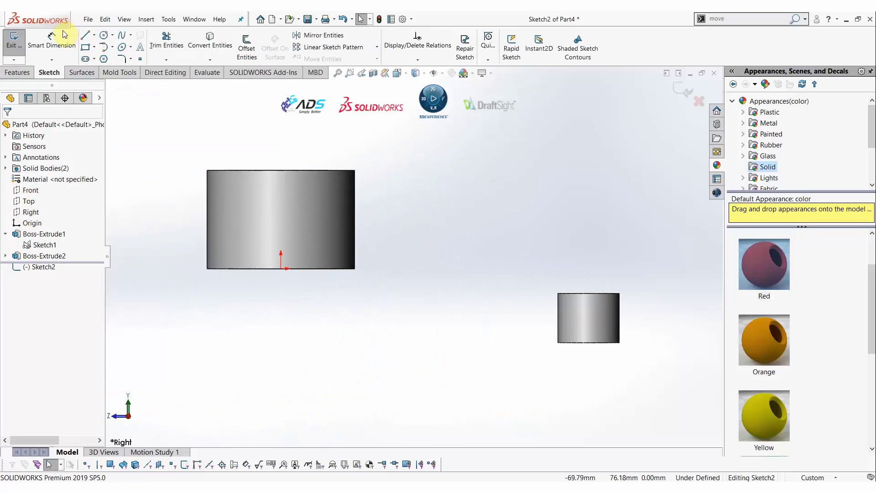
click(85, 37)
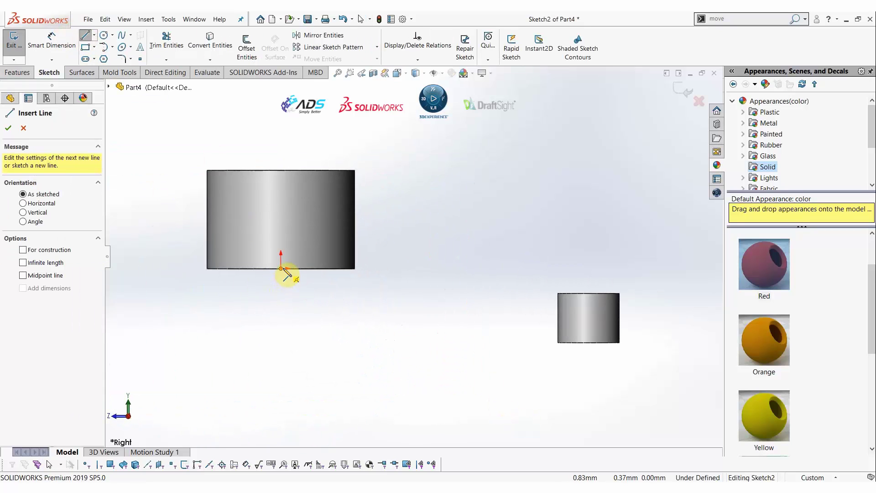
click(281, 269)
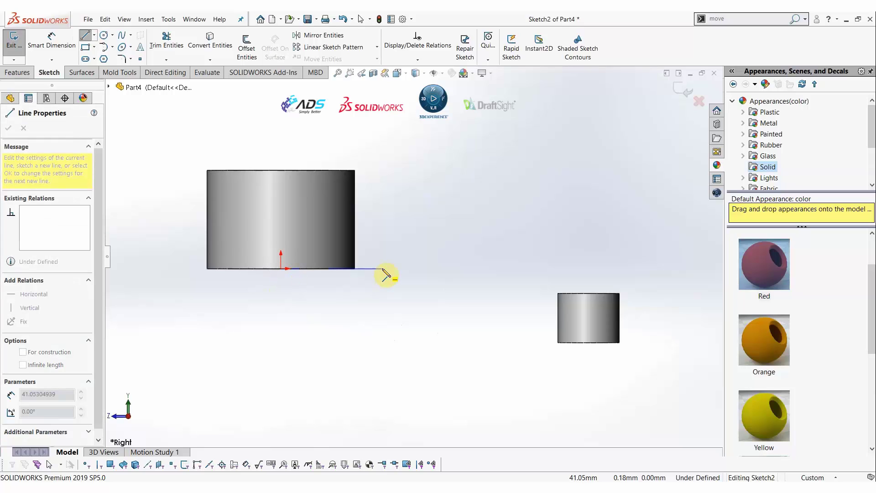
click(383, 269)
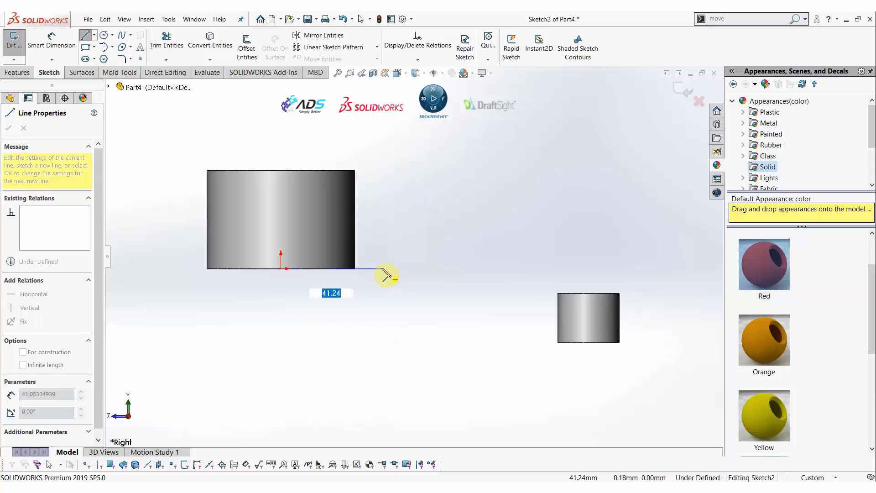
text(50)
key(Return)
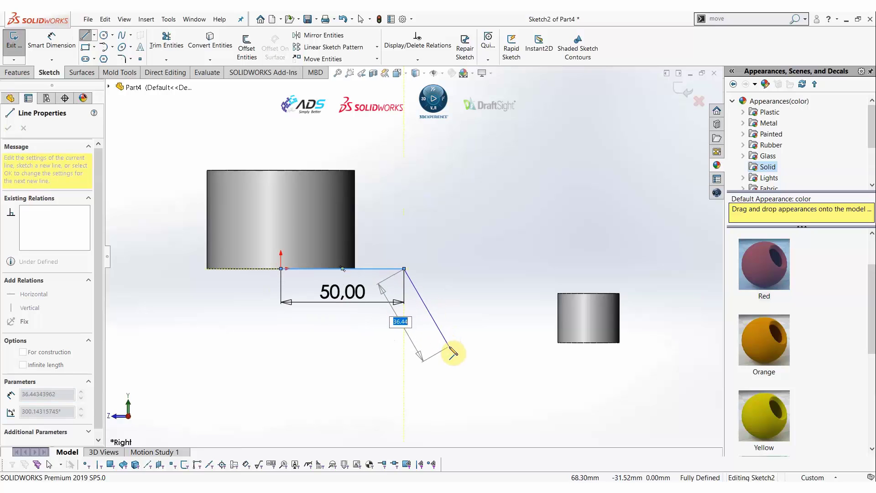
- Continue with a downward sloping line and a 40 mm horizontal line, attaching its end to the midpoint of the small cylinder's bottom edge
click(462, 367)
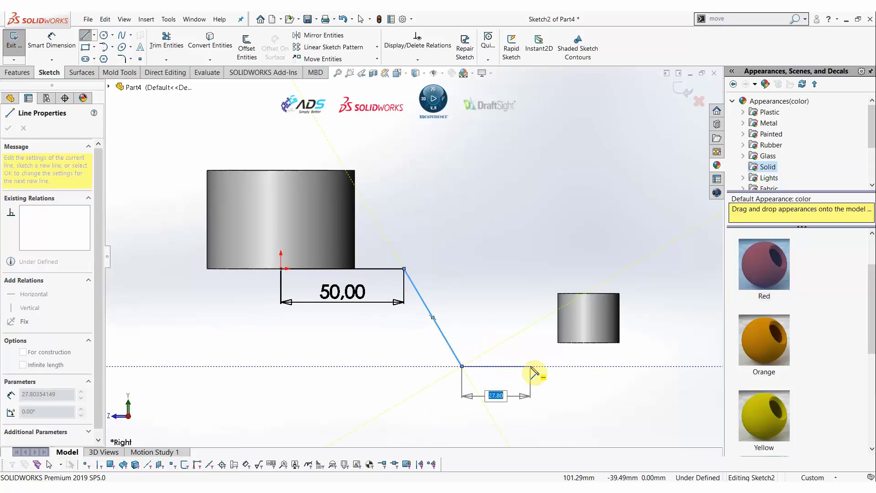
text(40)
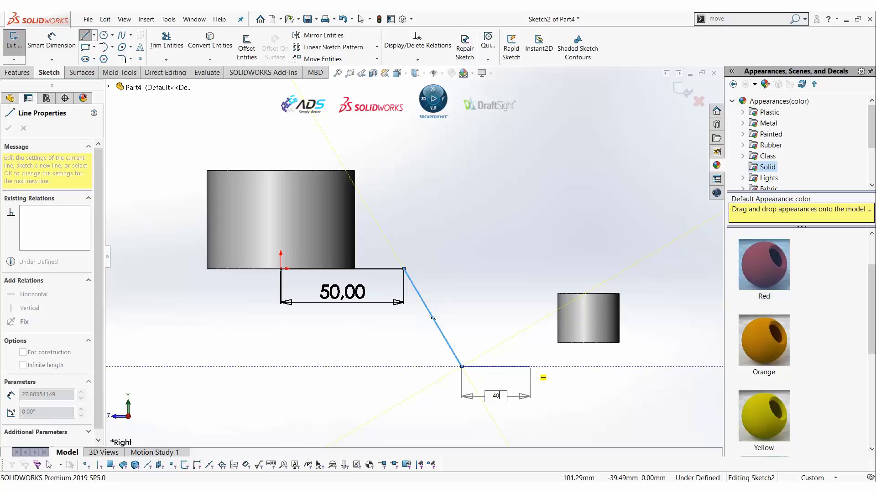
key(Return)
key(Escape)
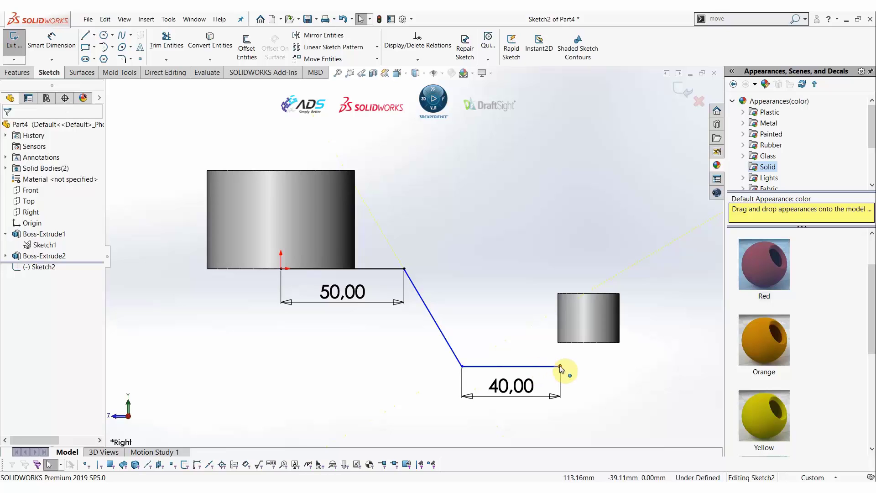
drag(559, 365, 588, 341)
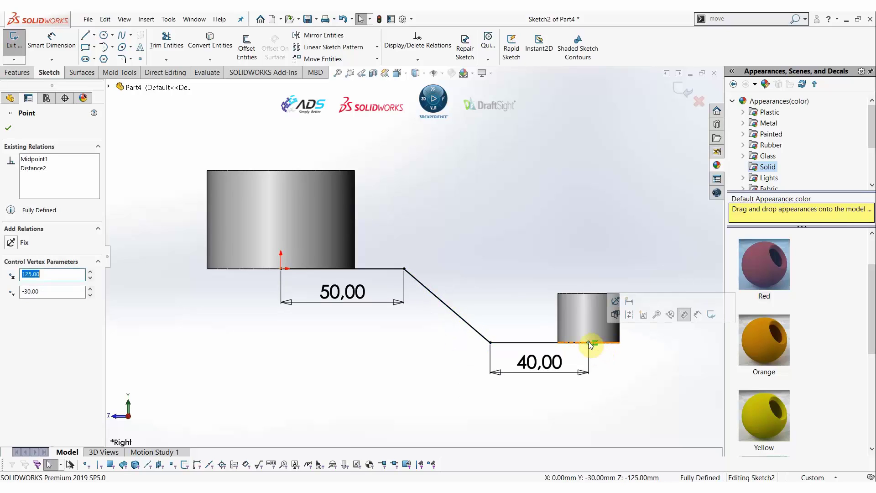
key(Escape)
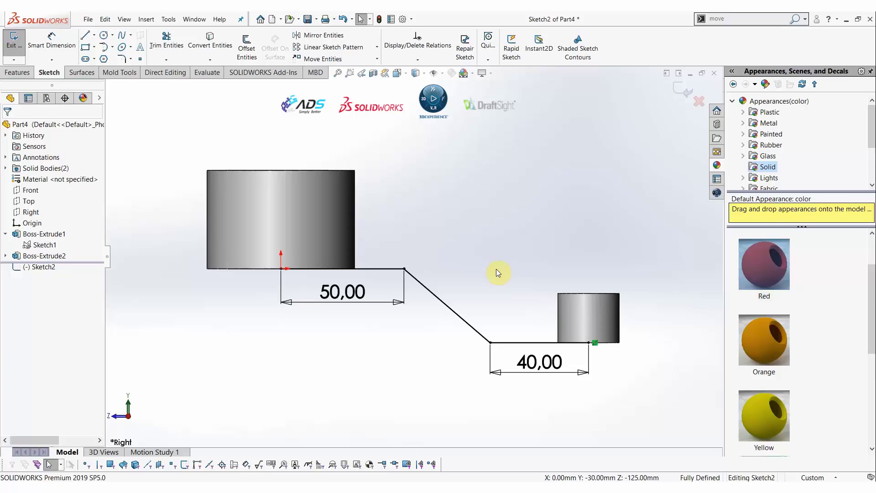
- Round both corners of the stepped profile with 20 mm sketch fillets
click(122, 59)
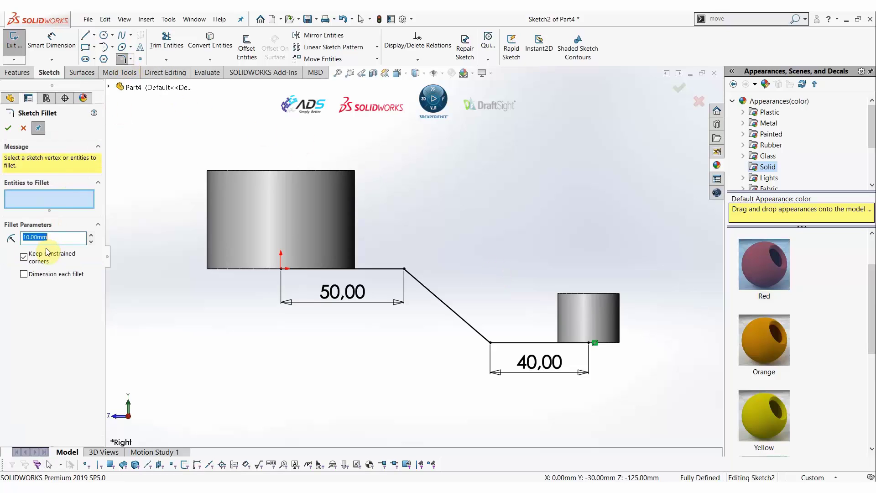
text(20.00mm)
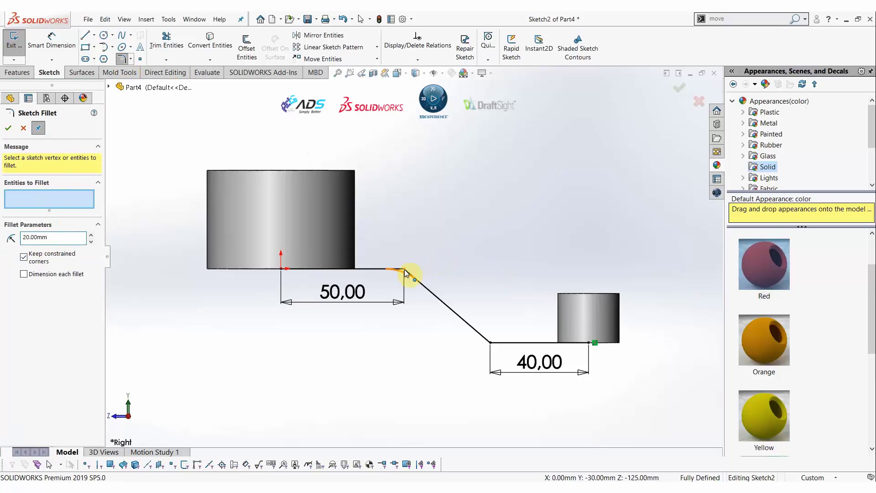
click(405, 269)
click(490, 343)
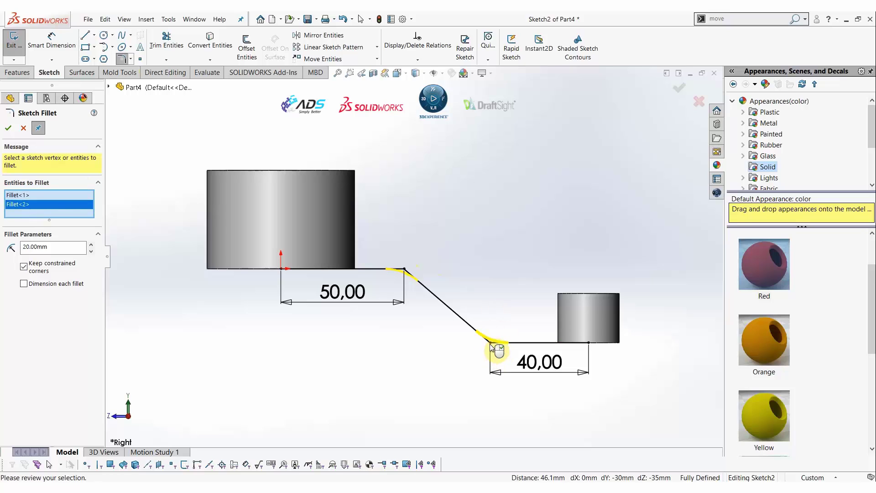
click(9, 129)
key(Escape)
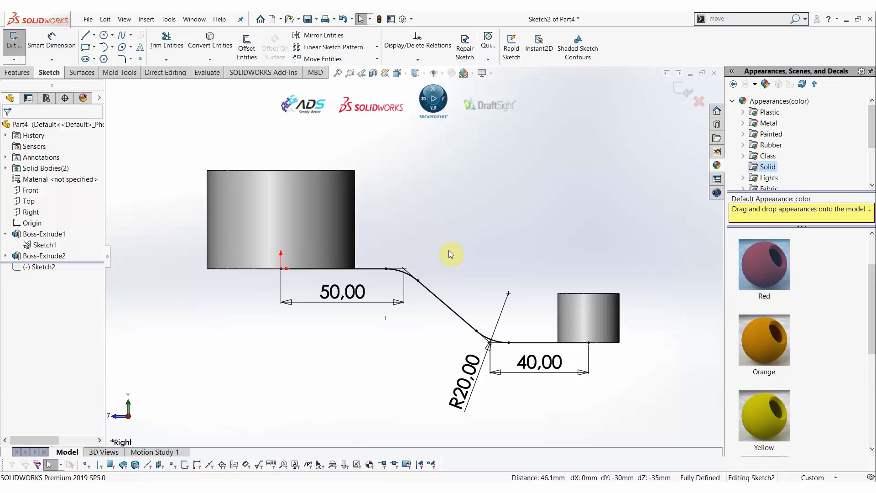
- Extrude the open profile as a thin feature, Through All in both directions, with a 6 mm wall thickness
middle_drag(449, 251, 471, 301)
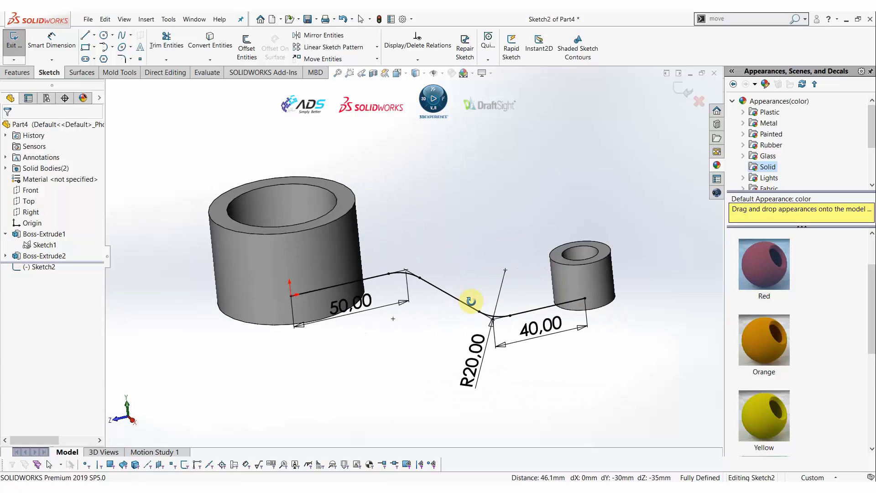
click(18, 73)
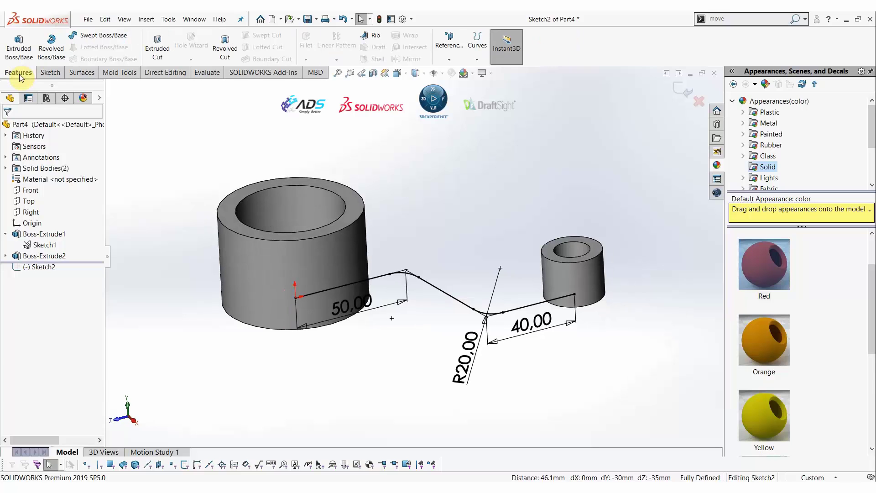
click(19, 46)
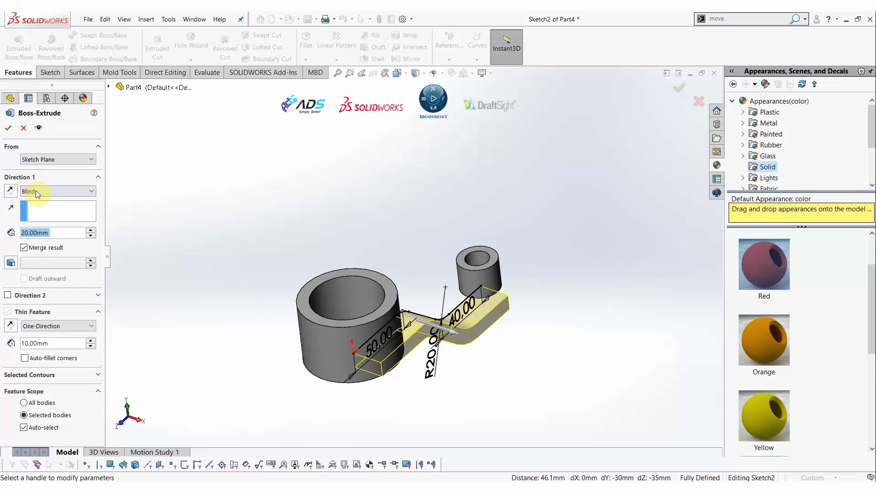
click(42, 192)
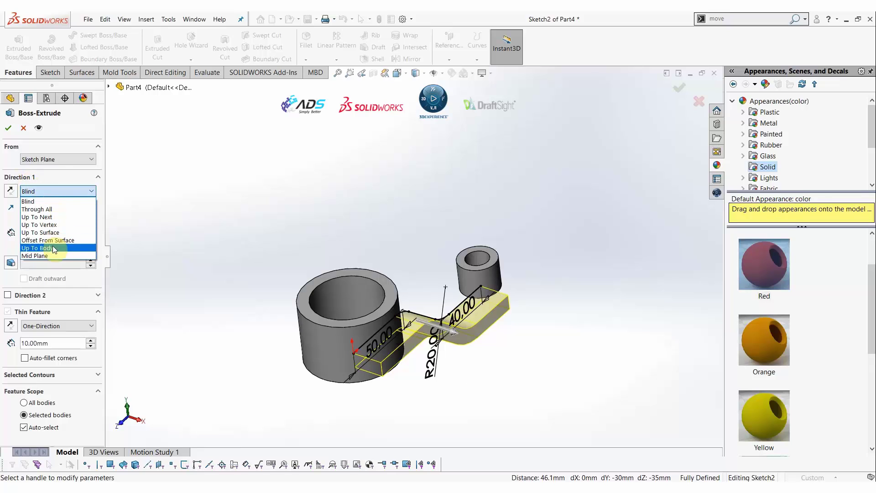
click(38, 209)
click(7, 278)
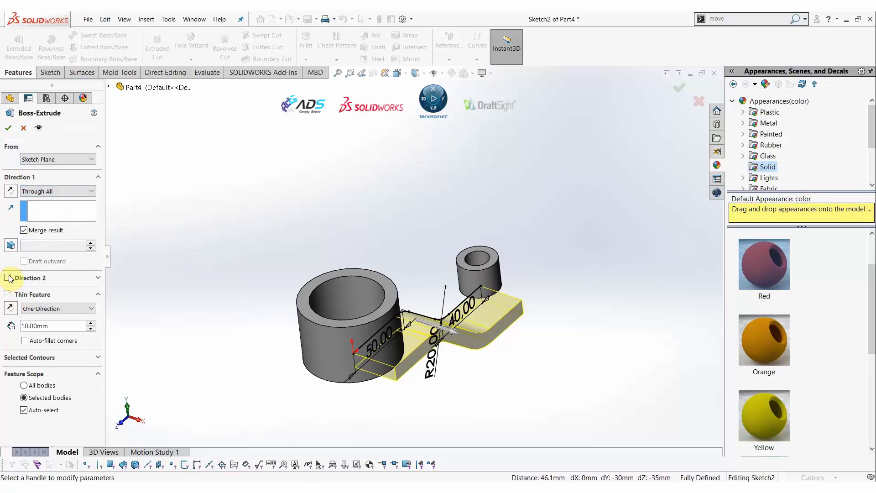
click(45, 292)
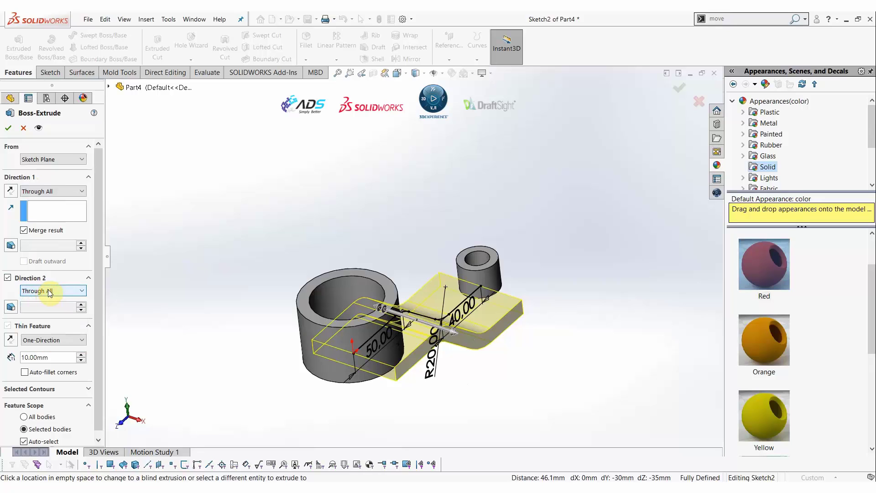
double_click(54, 358)
text(6)
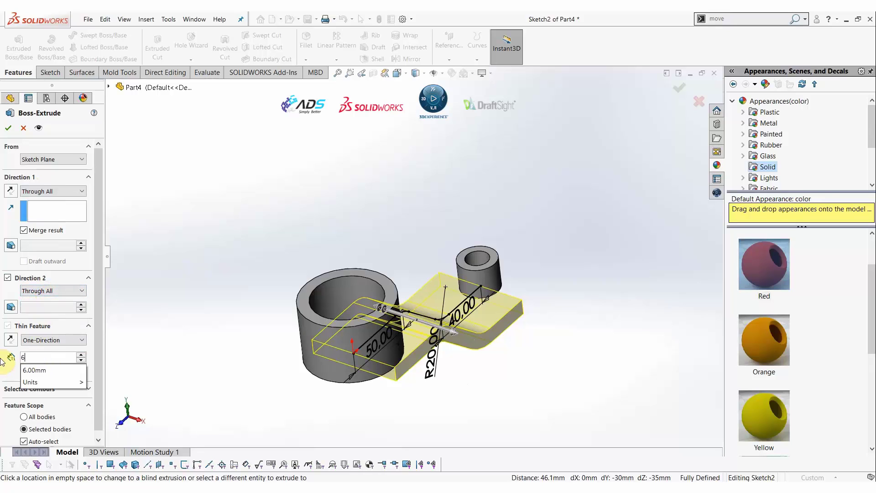
key(Return)
- Reverse the thin wall's thickness to the upper side of the profile and finish the extrusion
middle_drag(274, 345, 358, 351)
scroll(359, 351, down, 3)
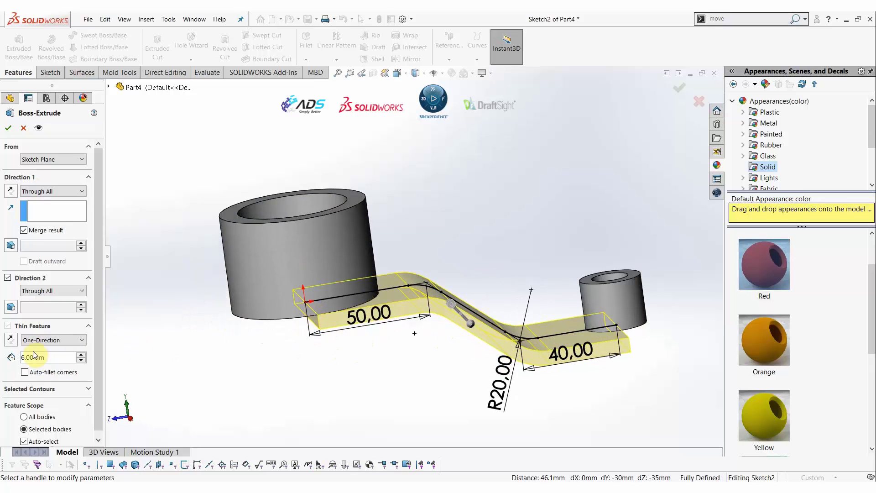
click(11, 340)
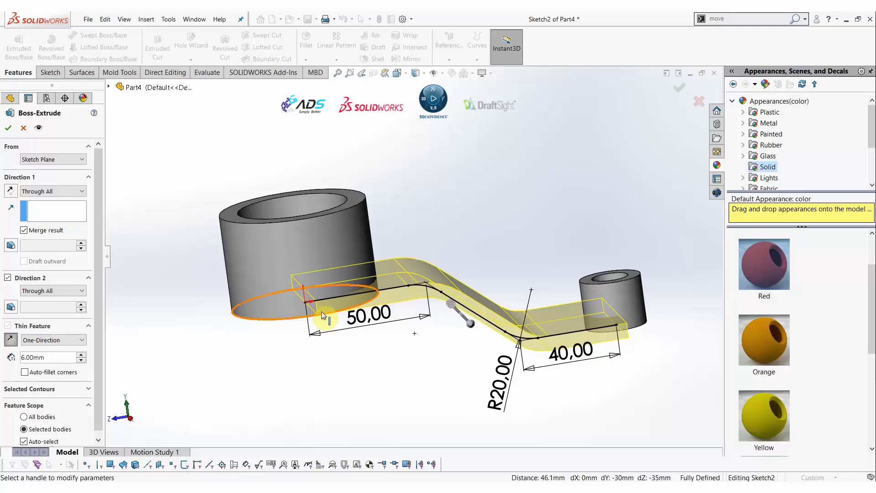
click(11, 340)
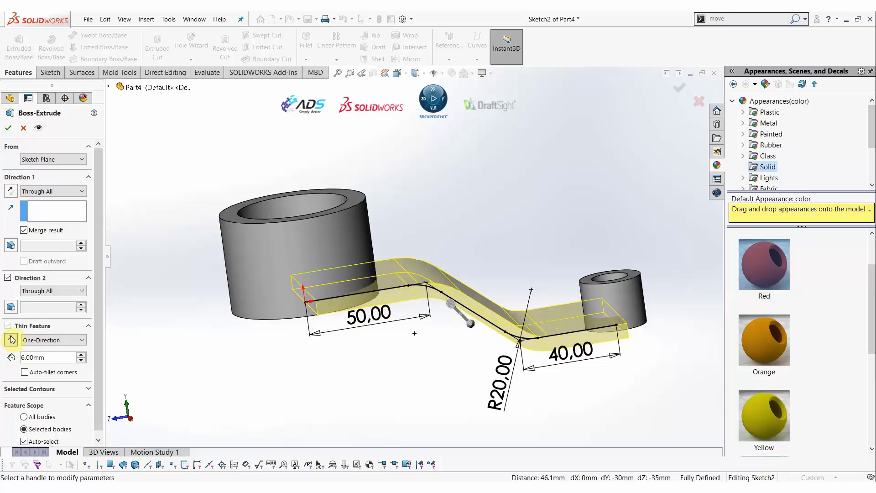
click(8, 128)
key(Escape)
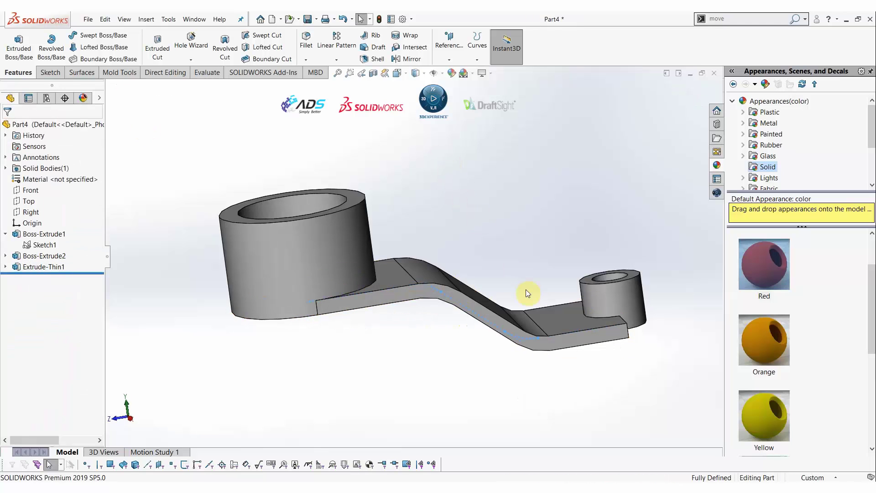
middle_drag(525, 293, 473, 260)
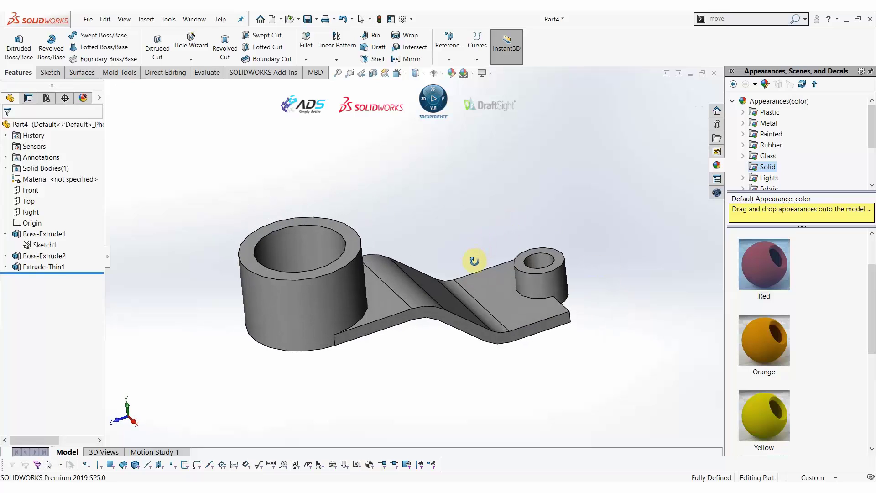
- Edit the large cylinder's extrusion to use only the outer circle as its contour, making the cylinder solid
scroll(508, 232, down, 2)
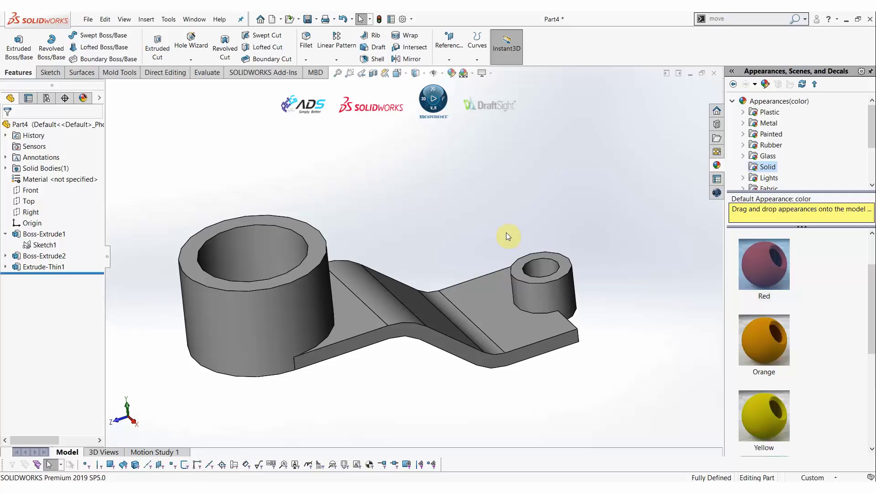
middle_drag(475, 245, 492, 329)
mouse_move(465, 209)
middle_down()
mouse_move(464, 228)
mouse_move(464, 203)
middle_up()
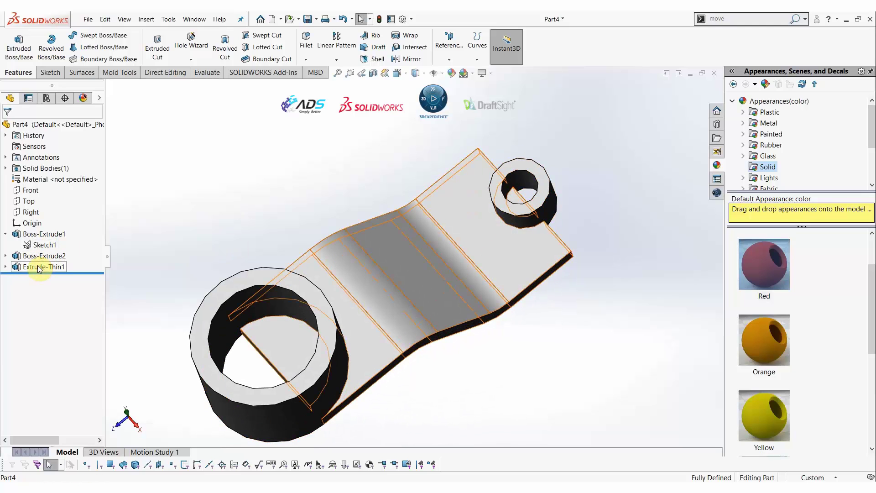
mouse_move(39, 269)
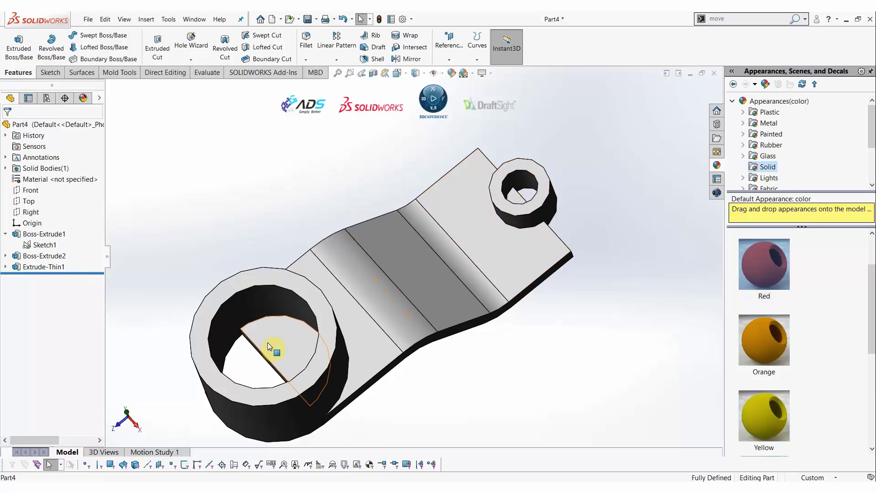
click(15, 234)
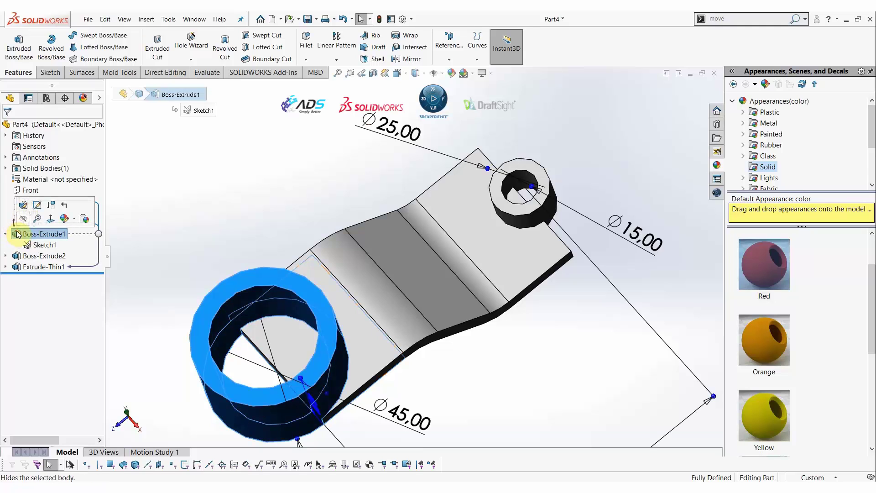
click(37, 205)
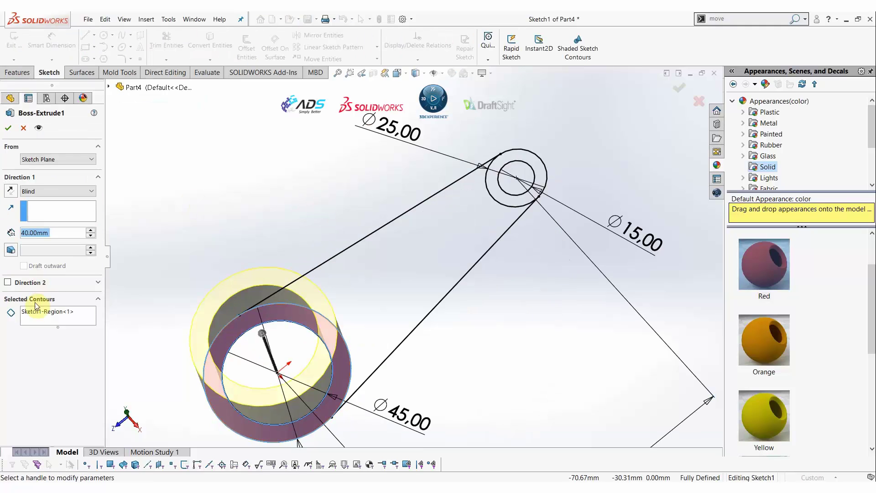
right_click(47, 311)
click(73, 313)
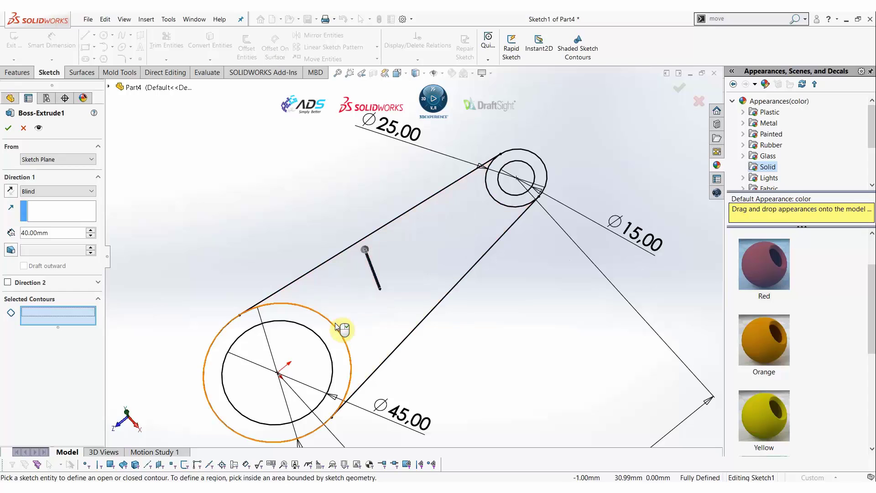
click(335, 326)
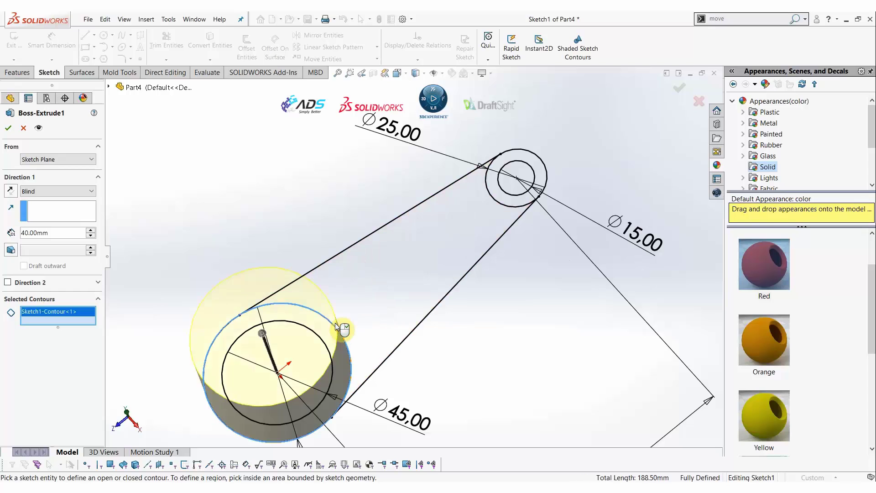
click(7, 128)
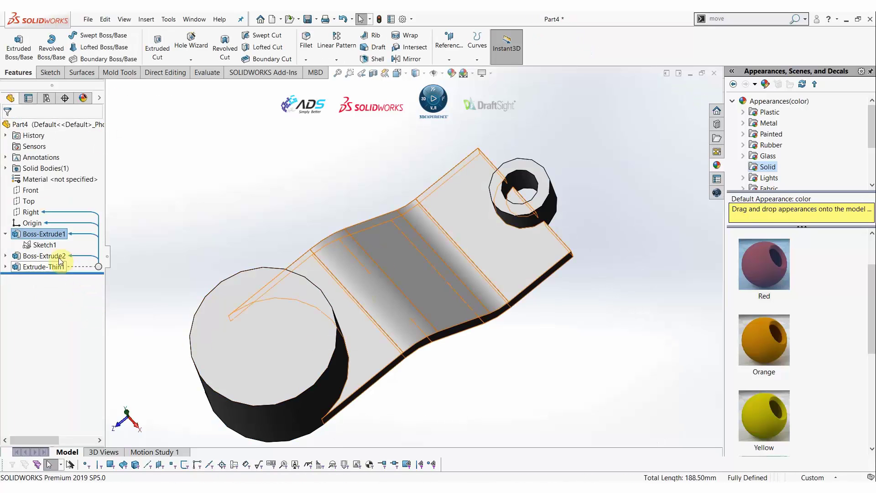
- Edit the small cylinder's extrusion to replace its ring region with the outer circle contour, making it solid
click(44, 256)
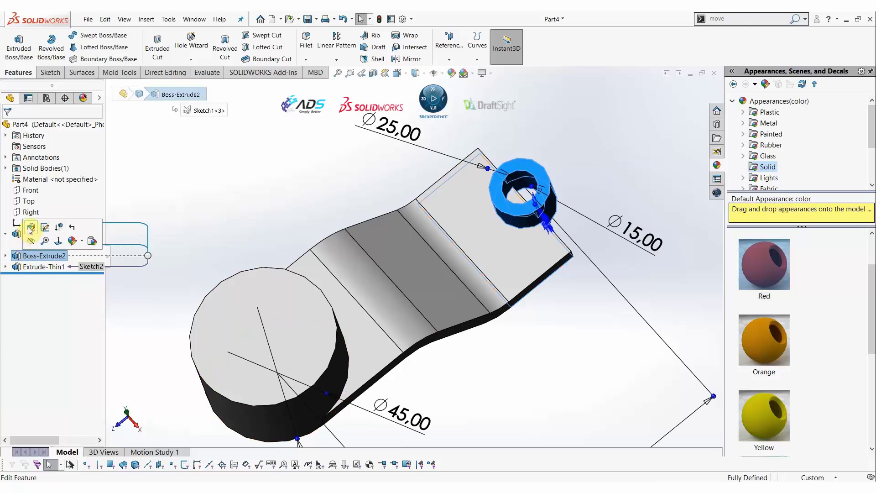
click(30, 228)
right_click(68, 345)
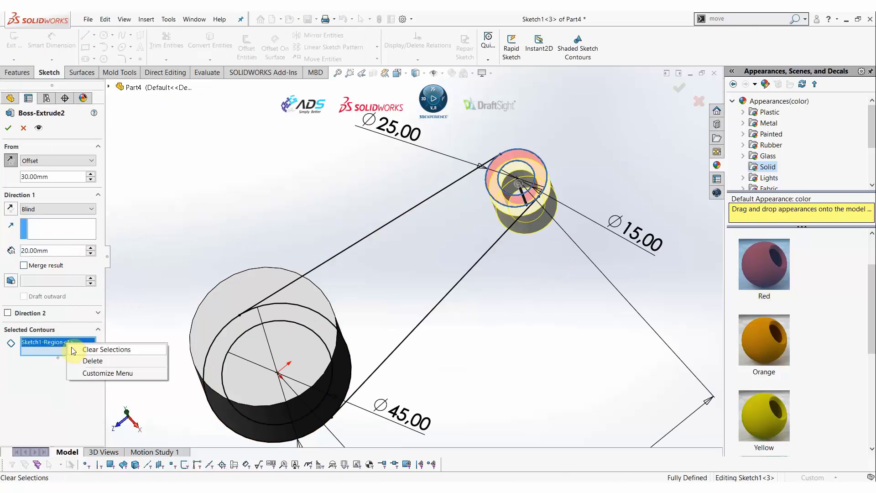
click(71, 349)
click(518, 204)
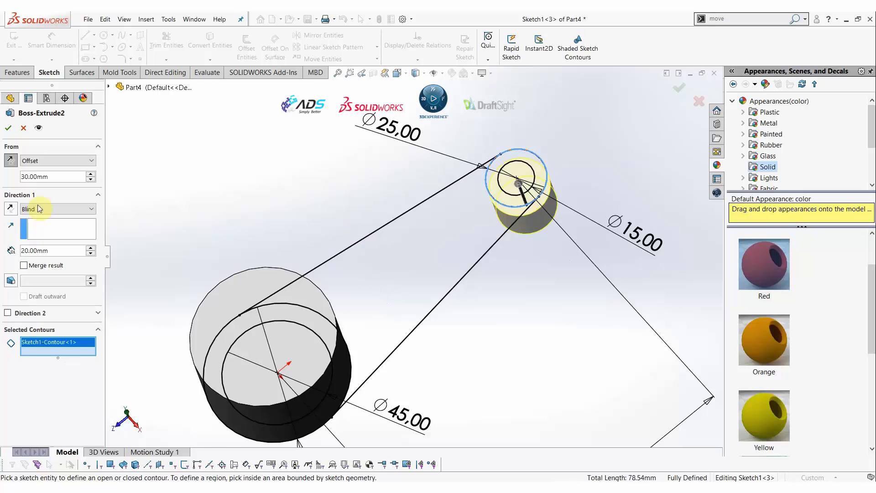
click(8, 128)
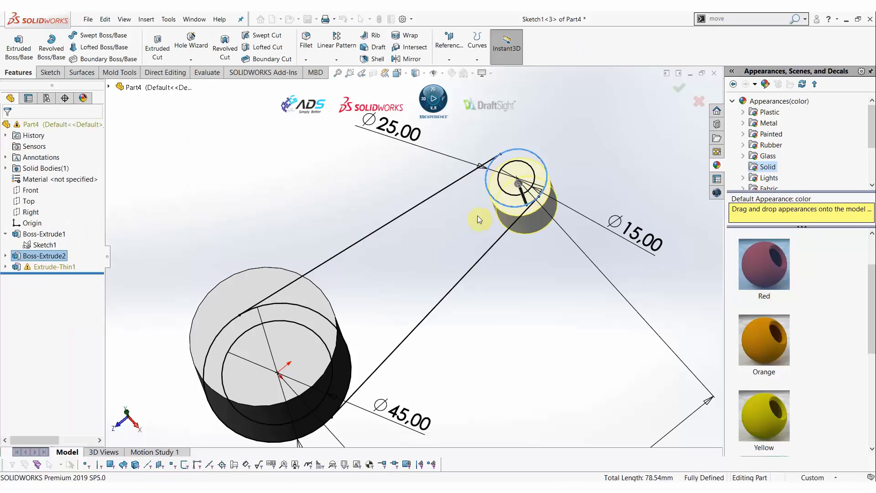
- Reopen the thin arm's profile sketch and delete the dangling midpoint relation at the end of its 40 mm line
click(6, 267)
click(47, 277)
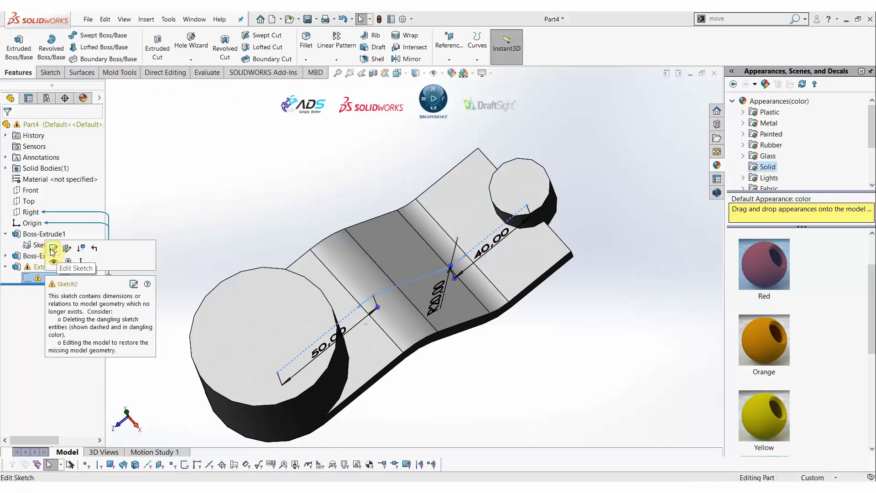
click(52, 249)
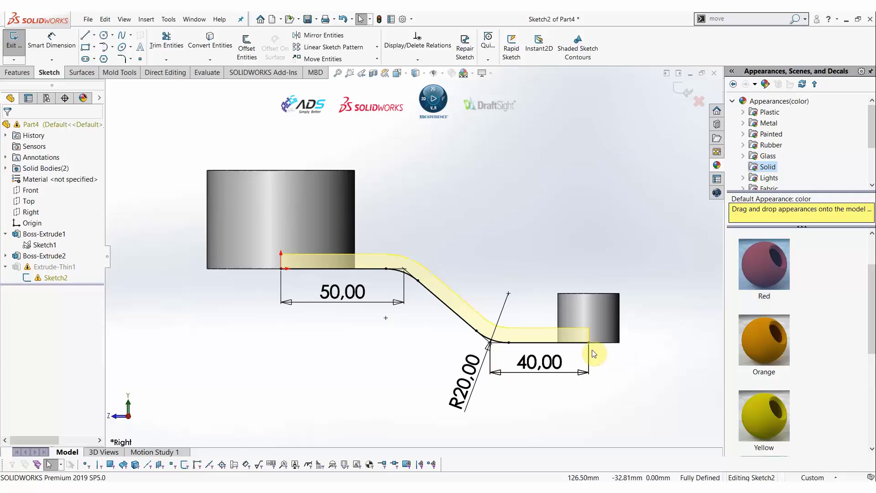
scroll(593, 353, down, 6)
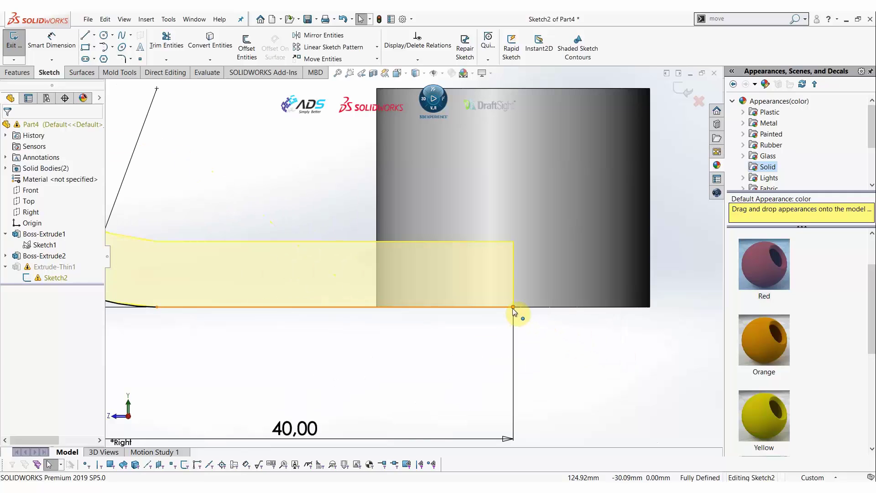
click(513, 308)
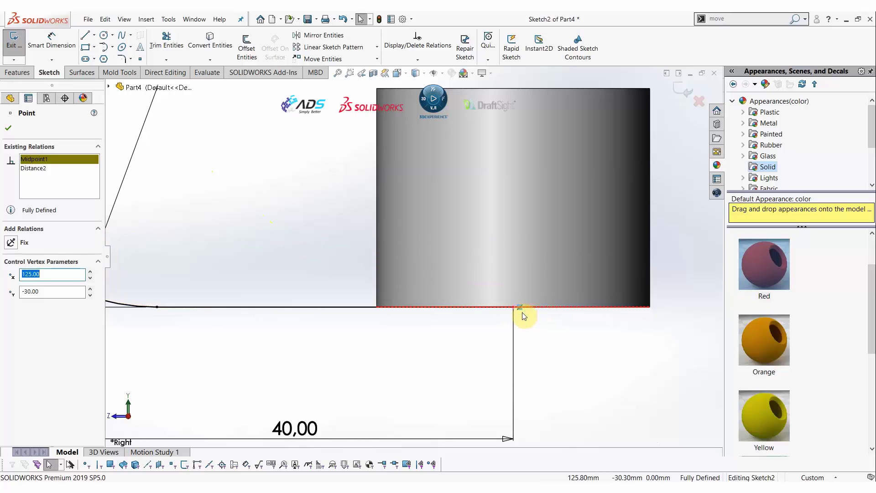
key(Delete)
- Reattach the profile's end point to the midpoint of the small cylinder's bottom edge and exit the sketch
click(513, 307)
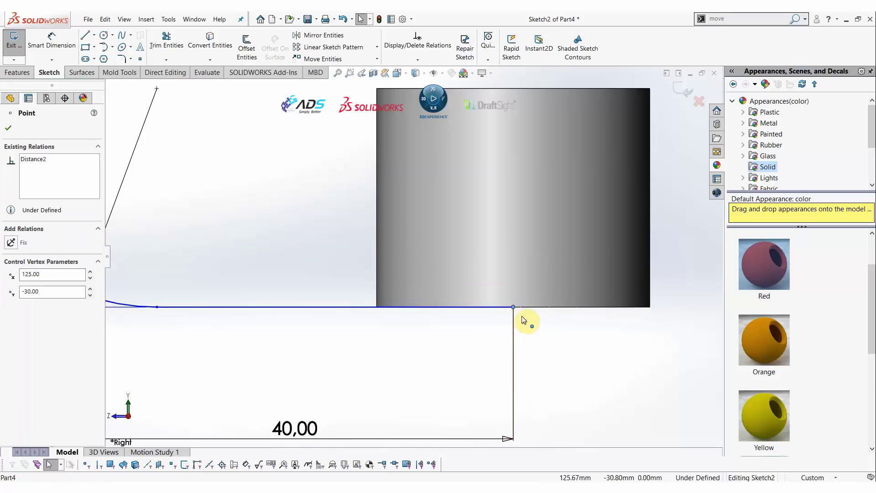
drag(522, 315, 513, 308)
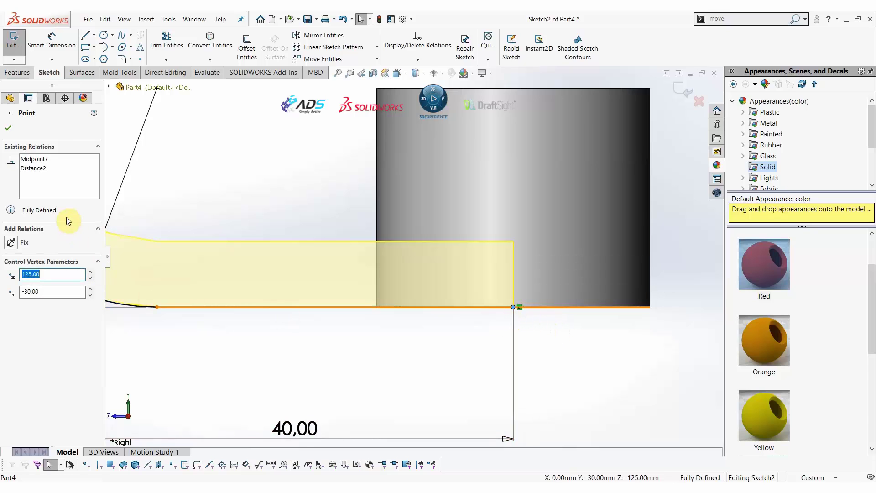
click(9, 130)
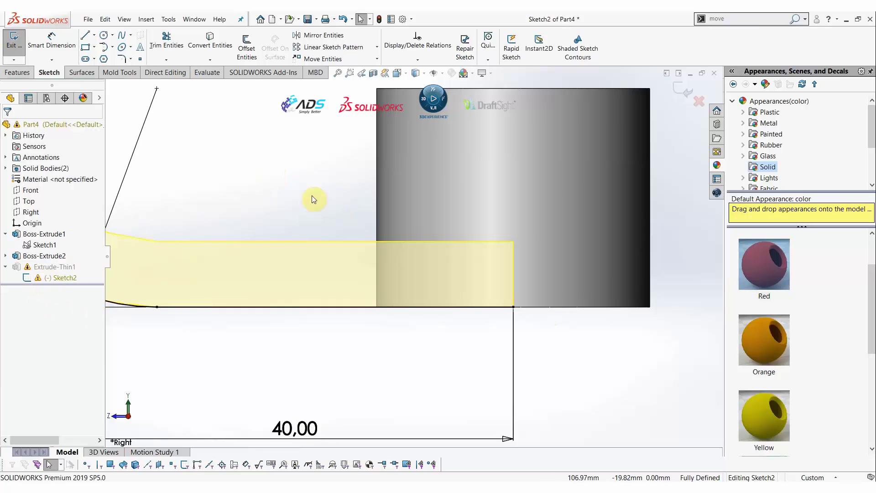
click(680, 94)
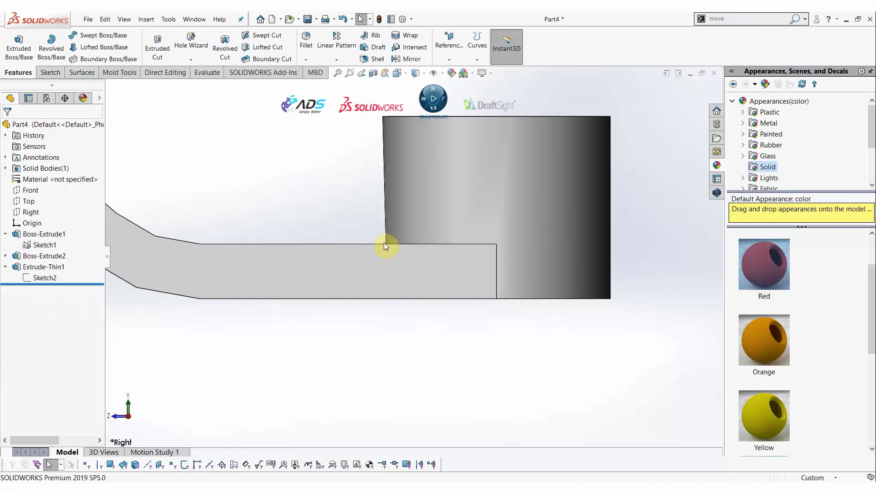
- Examine the reworked part and its base sketch, check the Model Mania 2009 drawing in Photos, and return to SOLIDWORKS
middle_drag(385, 242, 341, 224)
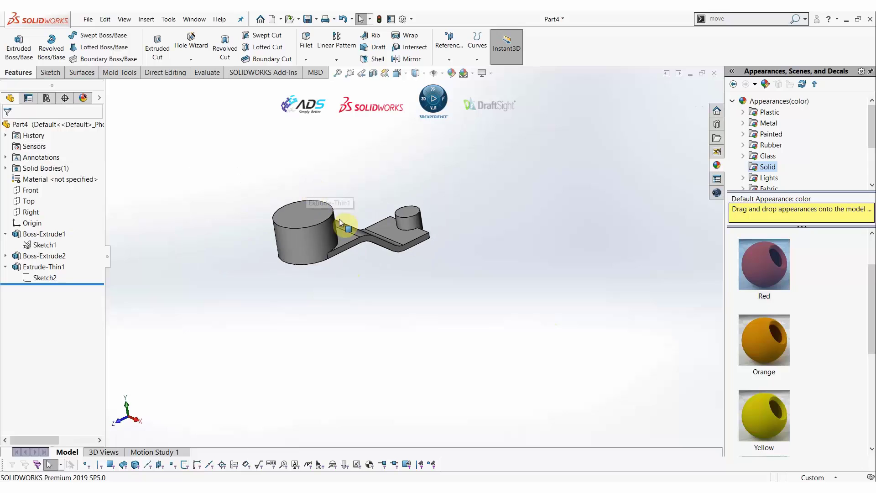
scroll(340, 222, down, 4)
middle_drag(483, 220, 497, 241)
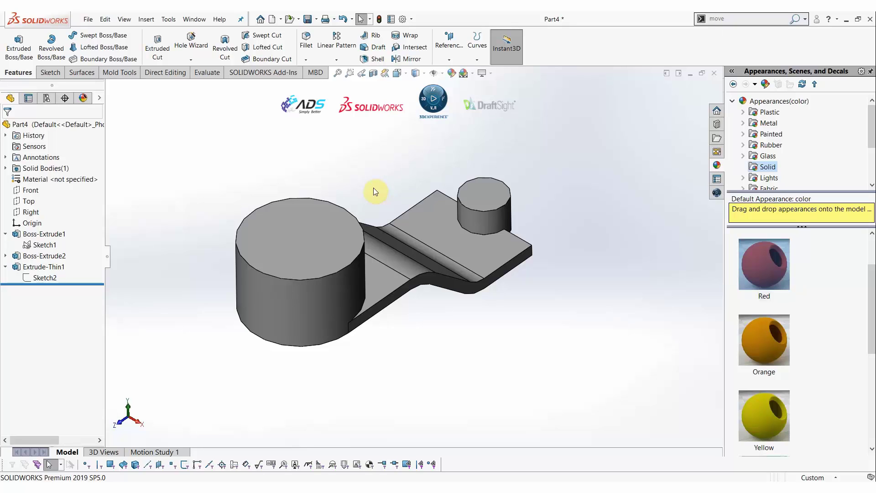
click(45, 245)
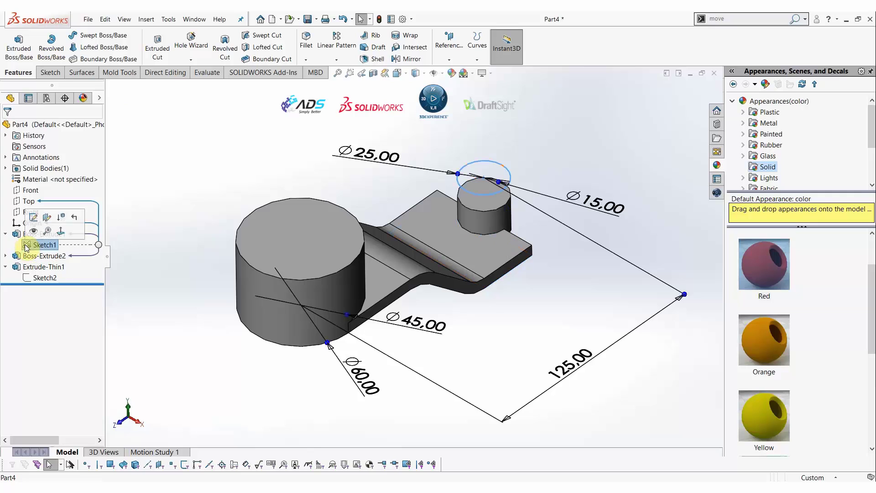
click(197, 183)
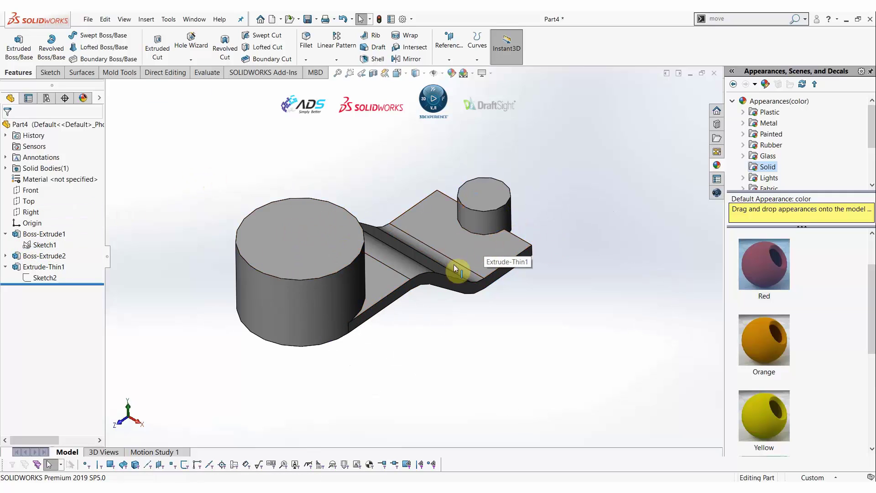
click(217, 488)
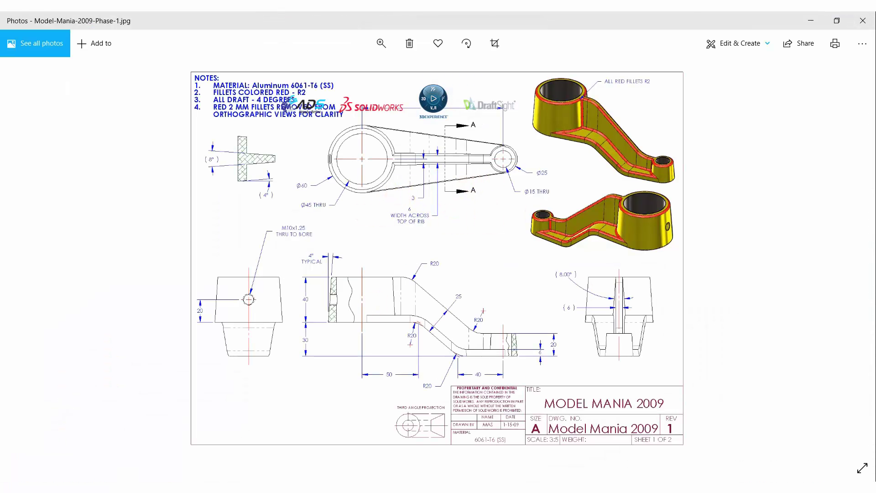
click(162, 487)
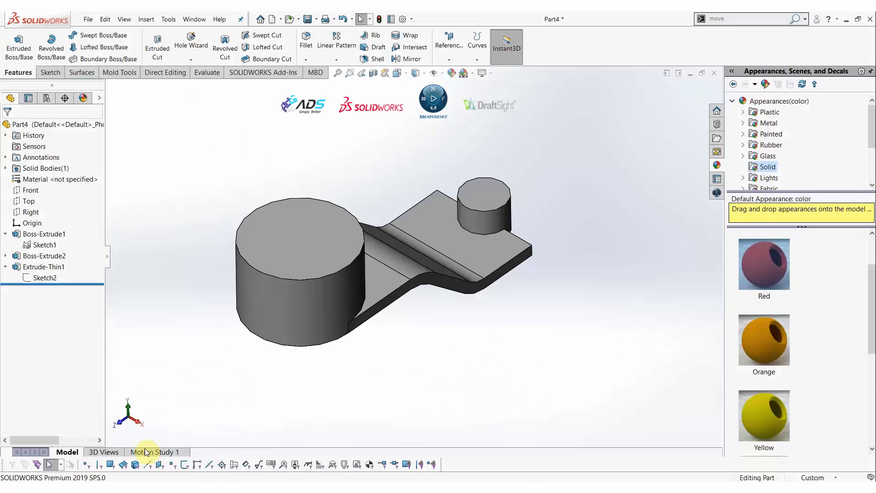
- Start an Extruded Cut from the shared base sketch, selecting the large ring, the tapered area between the bosses and the small ring as contours
click(35, 249)
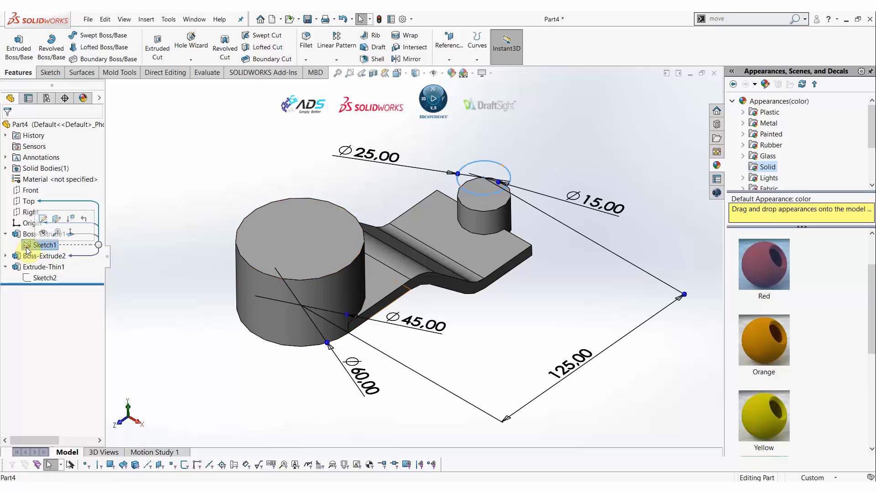
click(158, 46)
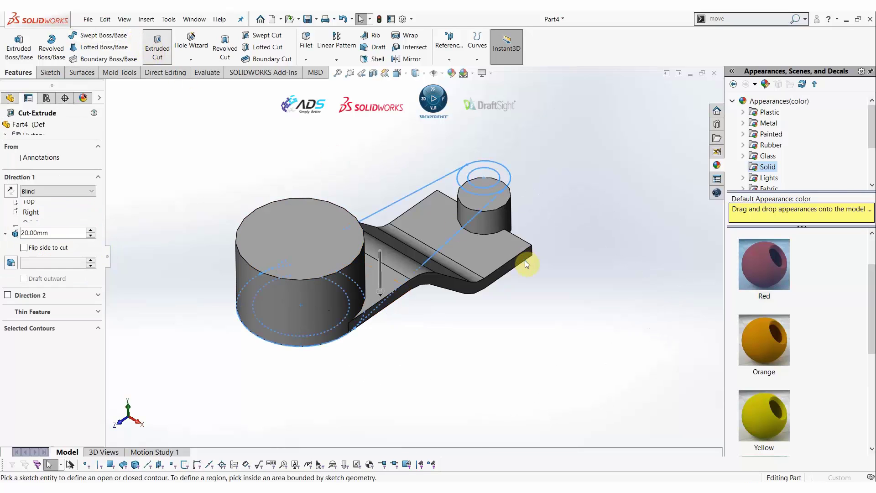
click(63, 347)
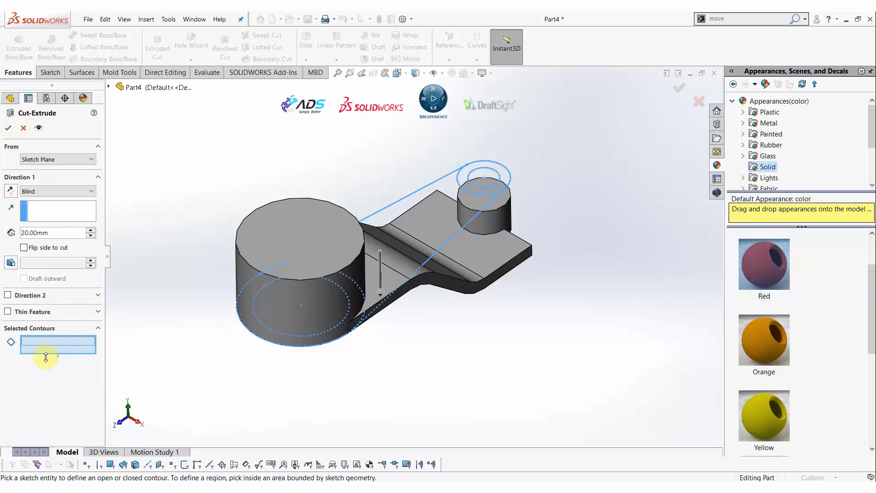
click(359, 304)
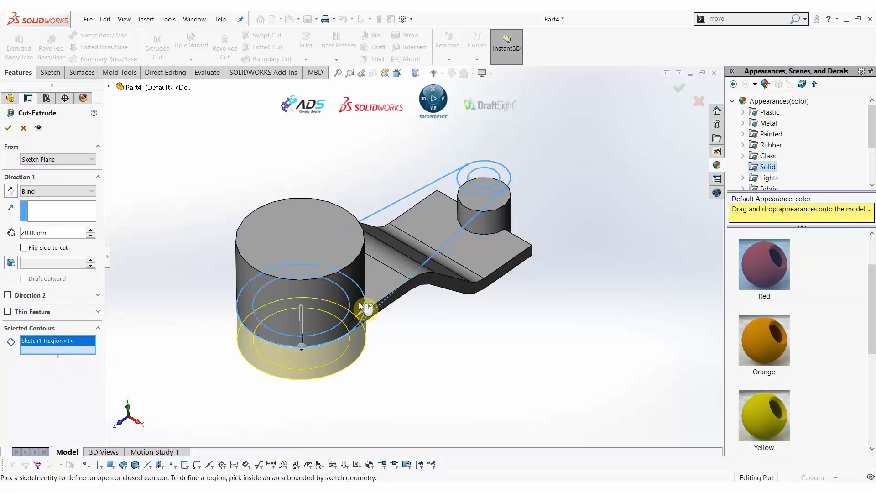
click(396, 278)
click(495, 190)
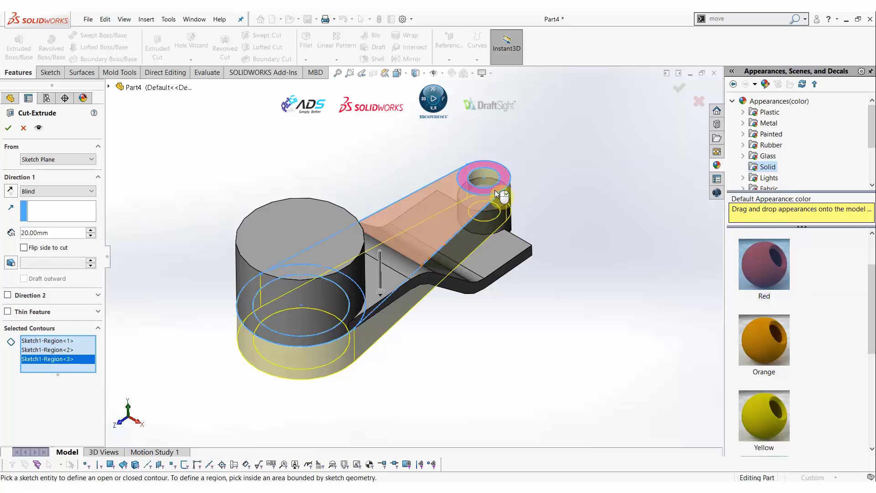
- Set the cut to Through All - Both with the side to cut flipped, and finish the feature
click(59, 190)
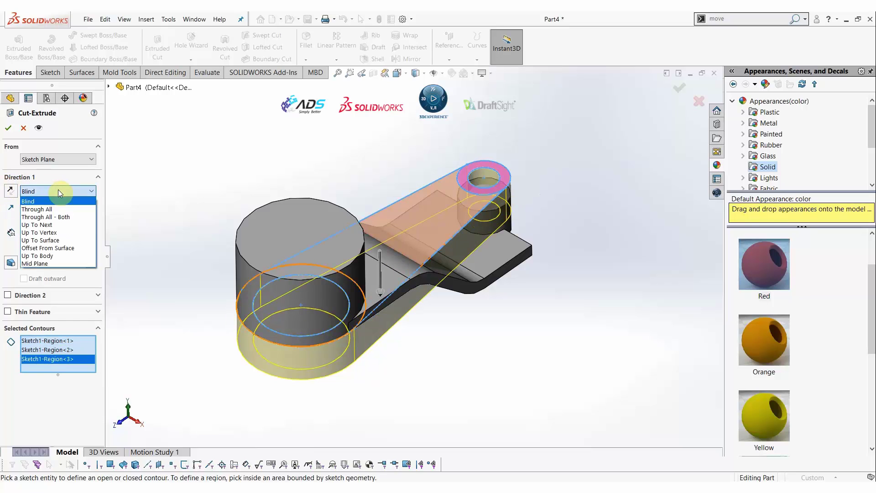
click(62, 215)
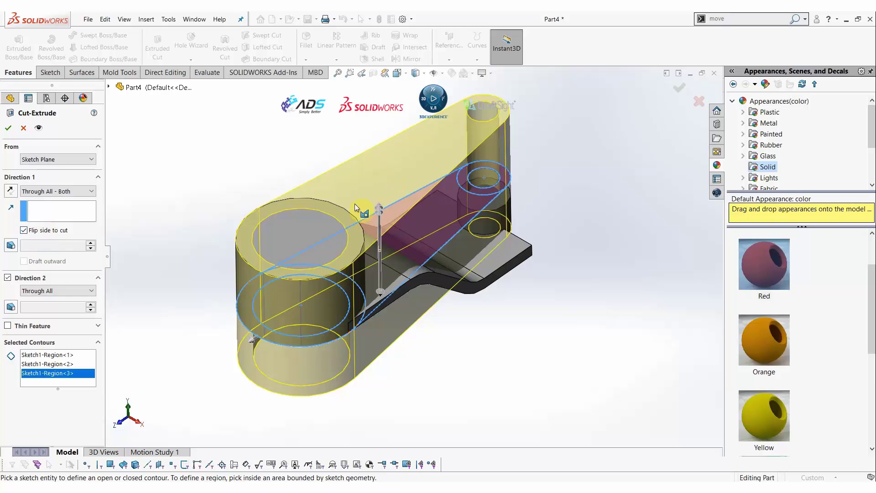
middle_drag(504, 259, 497, 281)
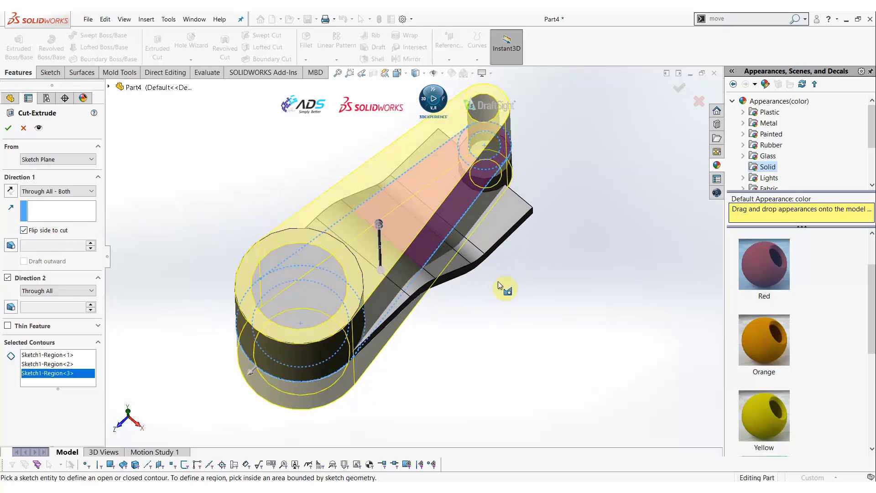
key(Return)
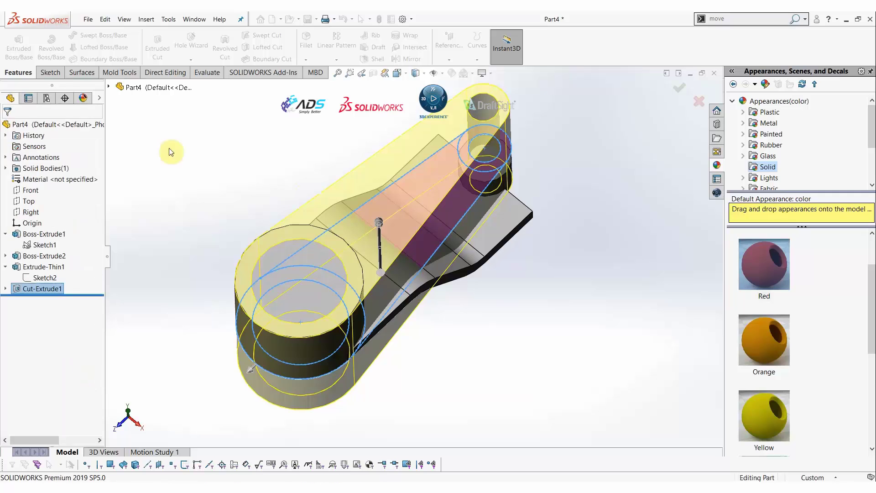
- Examine the trimmed arm from several angles, including where its side face meets the large cylinder
click(331, 170)
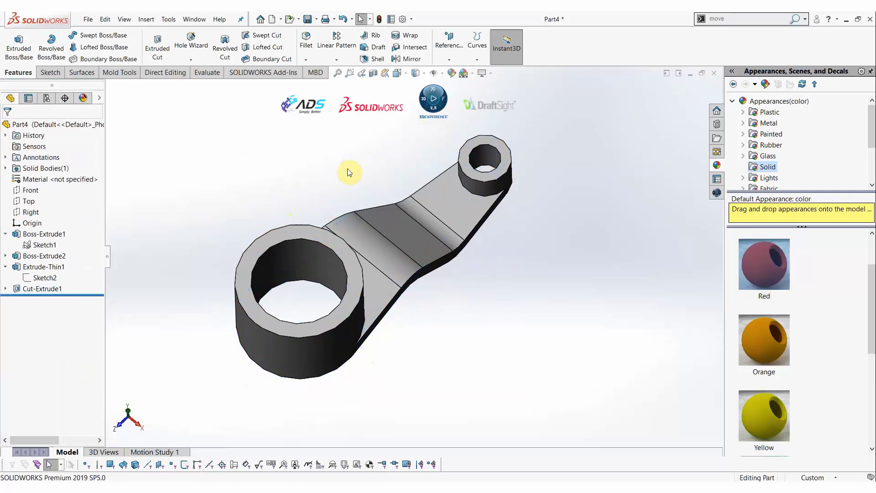
middle_drag(349, 172, 357, 192)
scroll(300, 182, down, 1)
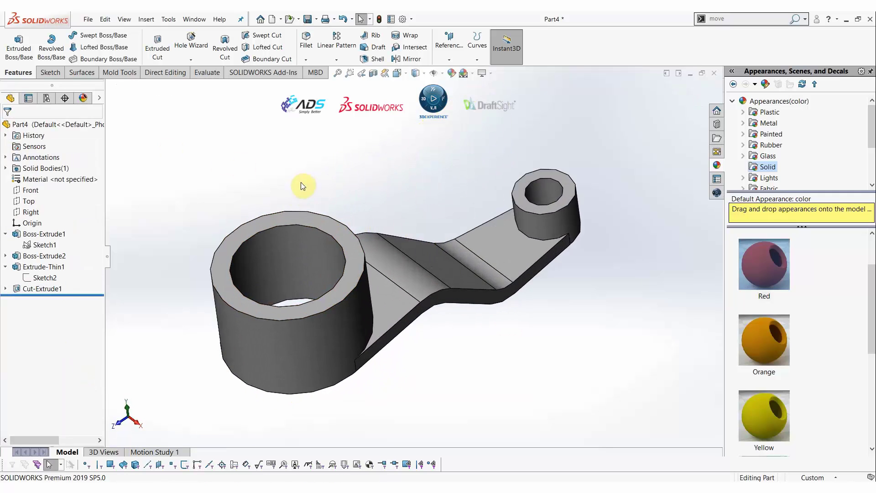
scroll(468, 270, up, 1)
scroll(473, 275, down, 1)
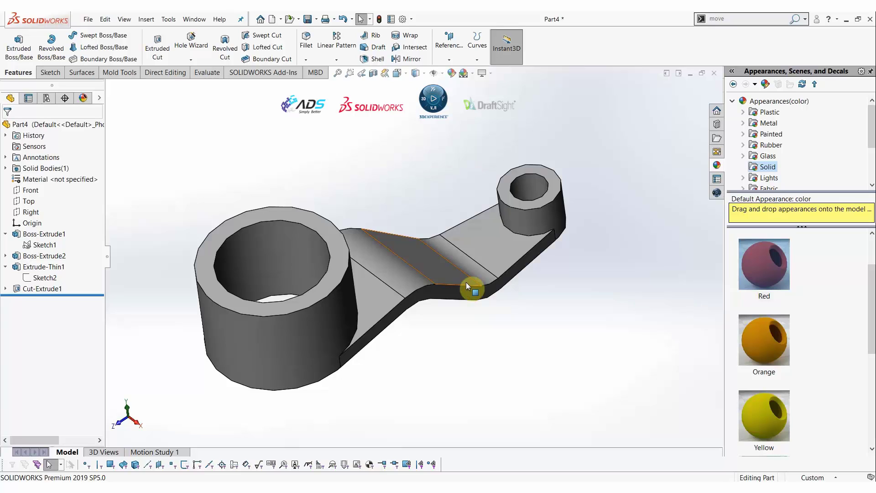
click(467, 282)
click(499, 340)
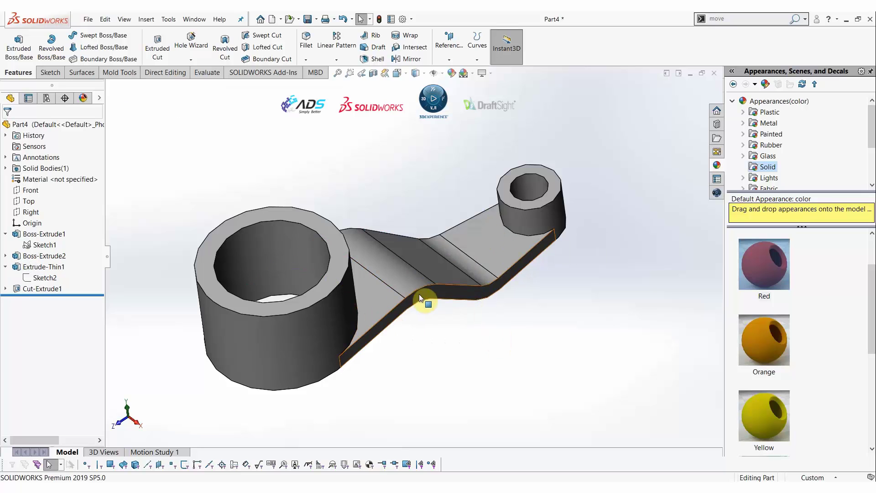
middle_drag(434, 277, 297, 336)
scroll(344, 330, down, 5)
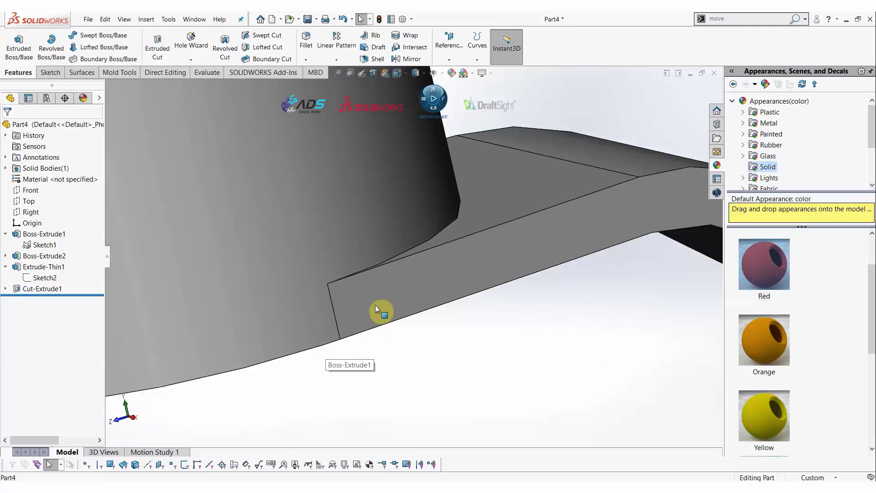
scroll(430, 293, up, 5)
scroll(434, 272, down, 2)
scroll(436, 272, up, 3)
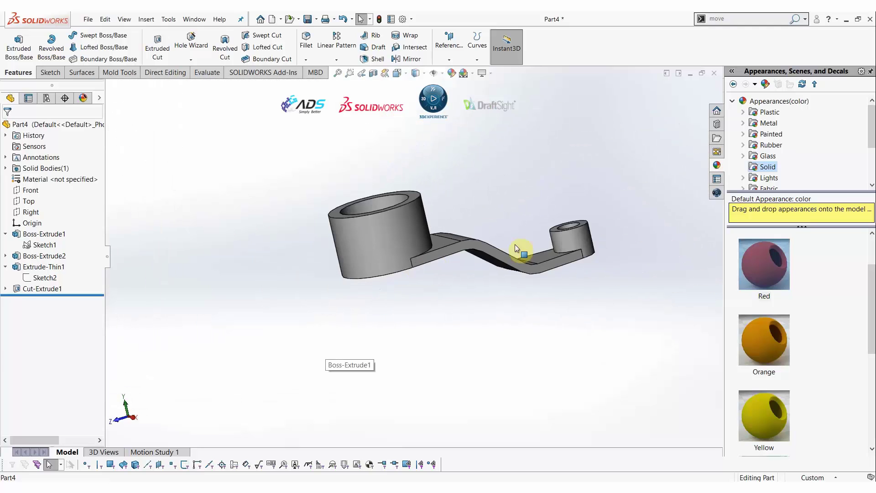
- Inspect the narrow end face of the thin arm where it meets the small cylinder, checking both faces up close
scroll(517, 249, down, 8)
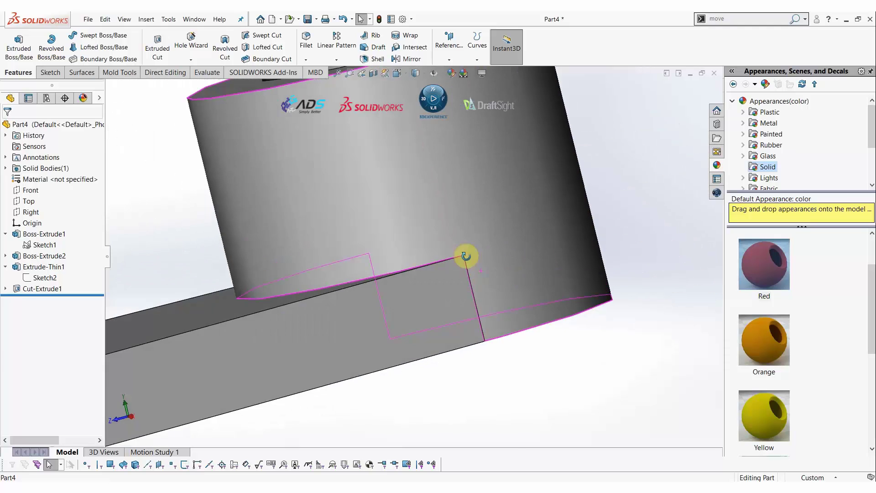
middle_drag(465, 255, 395, 264)
scroll(446, 278, down, 8)
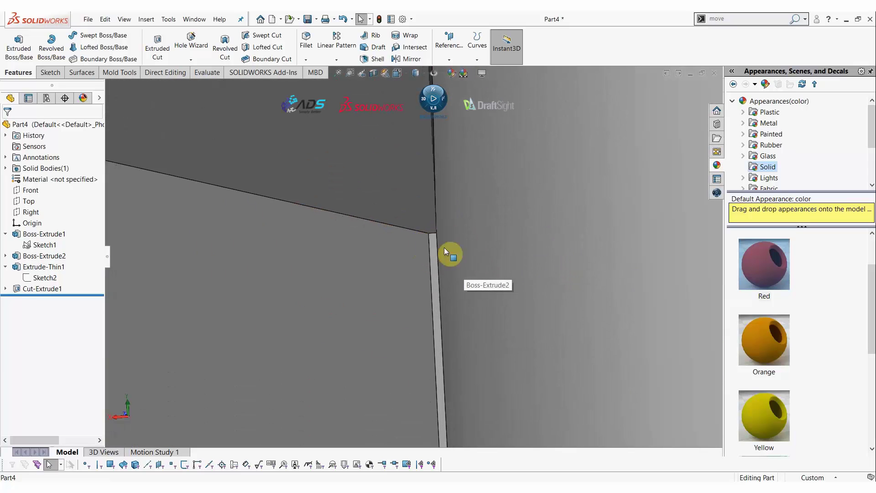
scroll(433, 241, down, 1)
click(431, 244)
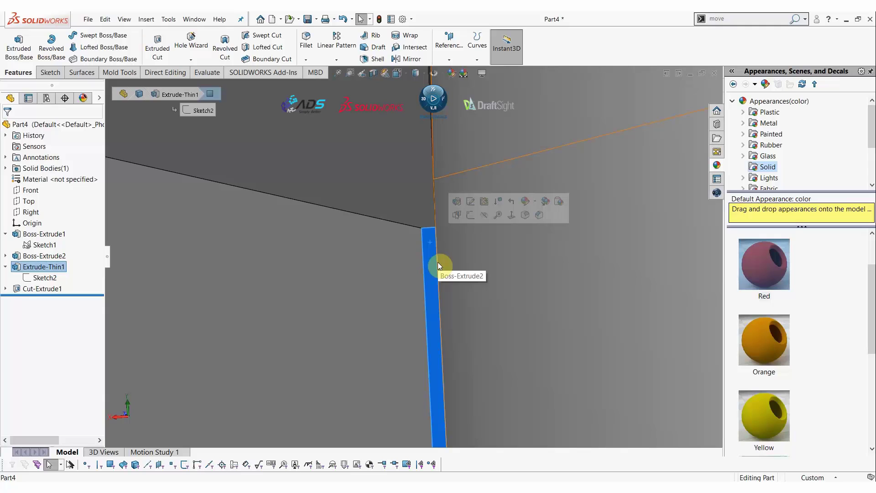
middle_drag(437, 267, 530, 249)
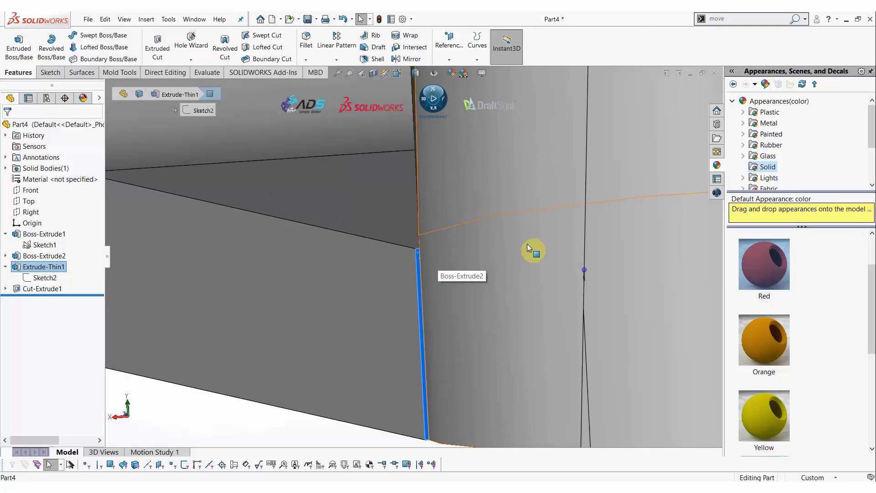
click(561, 266)
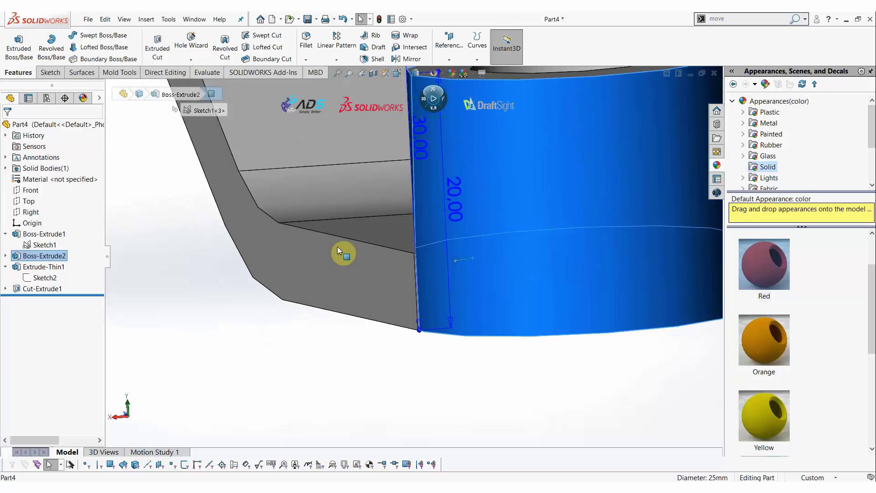
middle_drag(342, 253, 443, 184)
scroll(443, 185, down, 5)
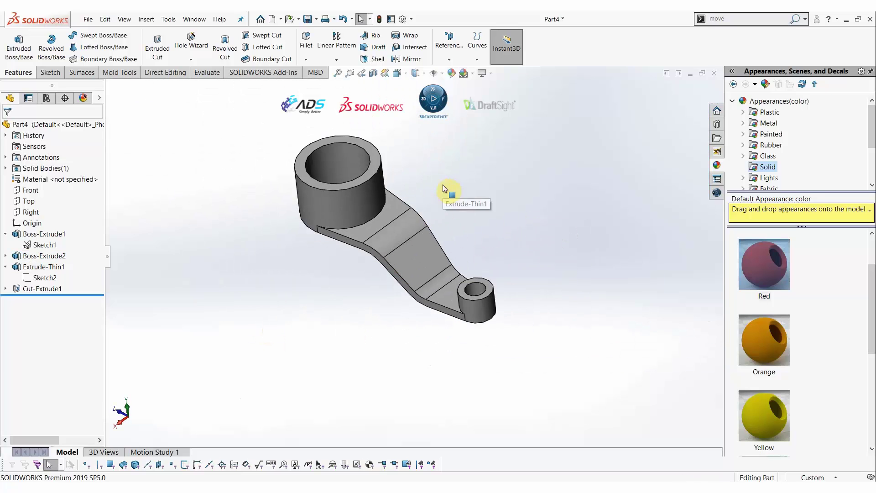
- Edit the arm's profile sketch, extending it with a horizontal line from its end point to the small cylinder's outer bottom corner, and exit the sketch
click(44, 277)
click(51, 253)
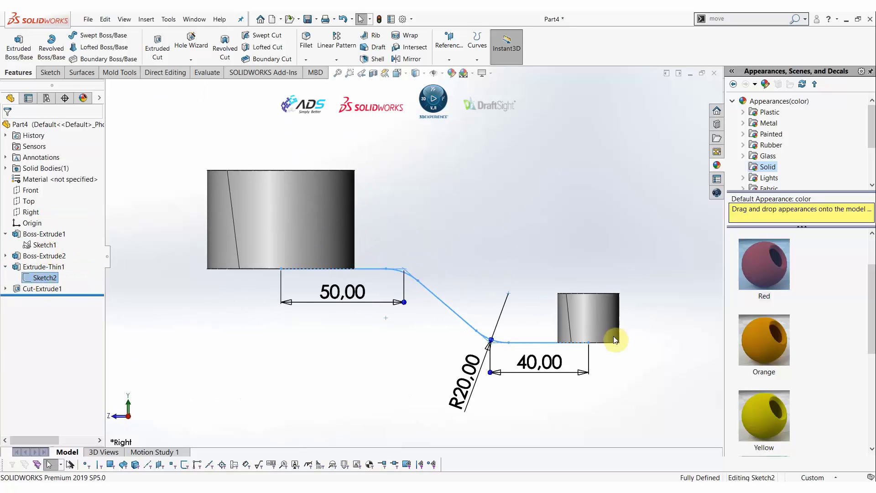
scroll(612, 335, down, 6)
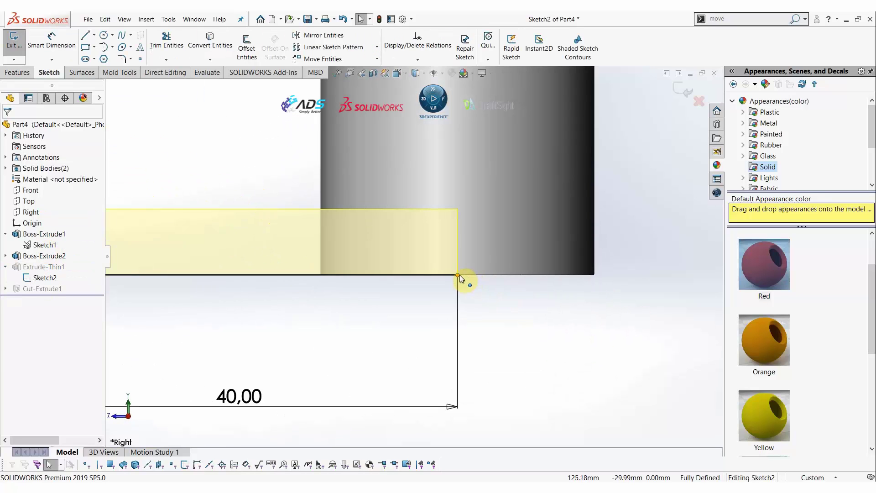
click(457, 274)
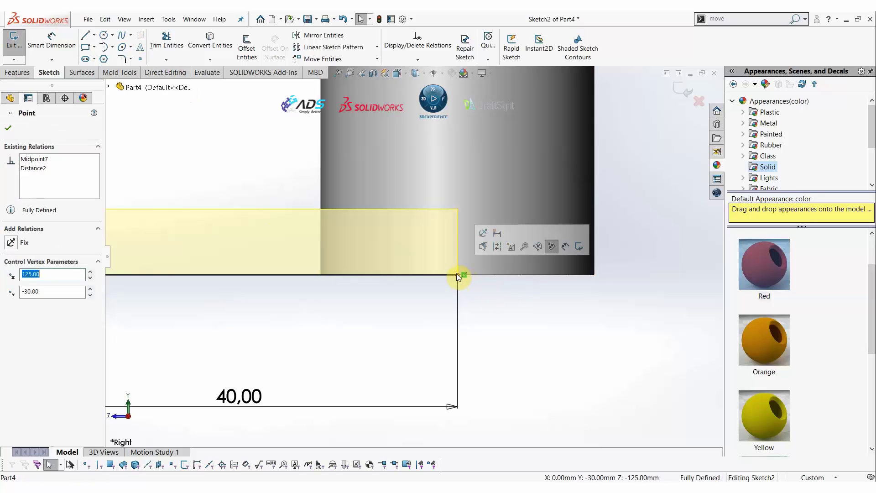
click(484, 307)
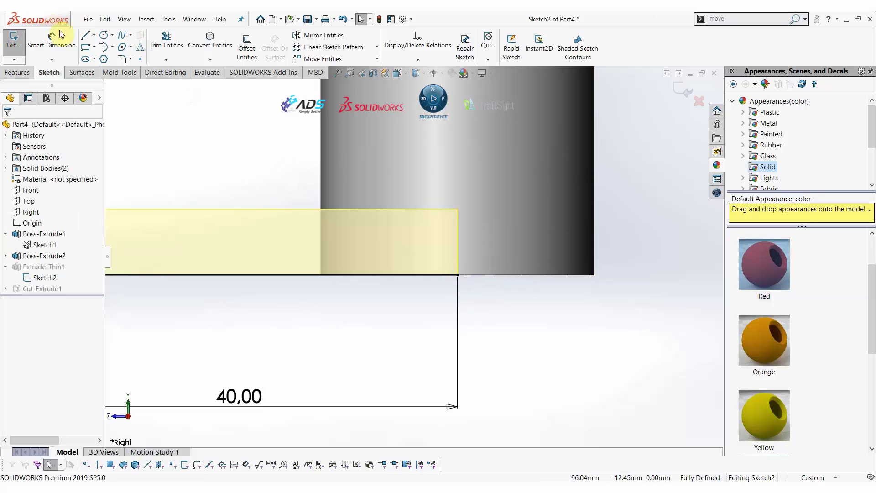
click(85, 35)
click(458, 274)
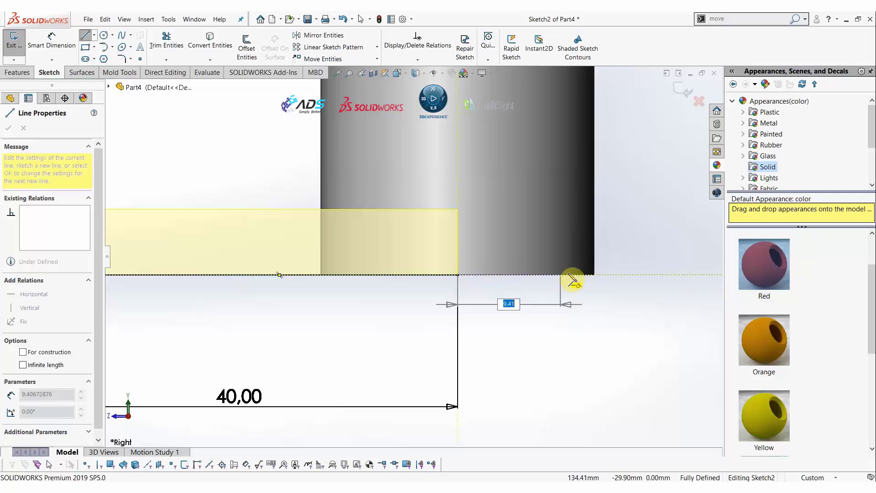
click(595, 275)
key(Escape)
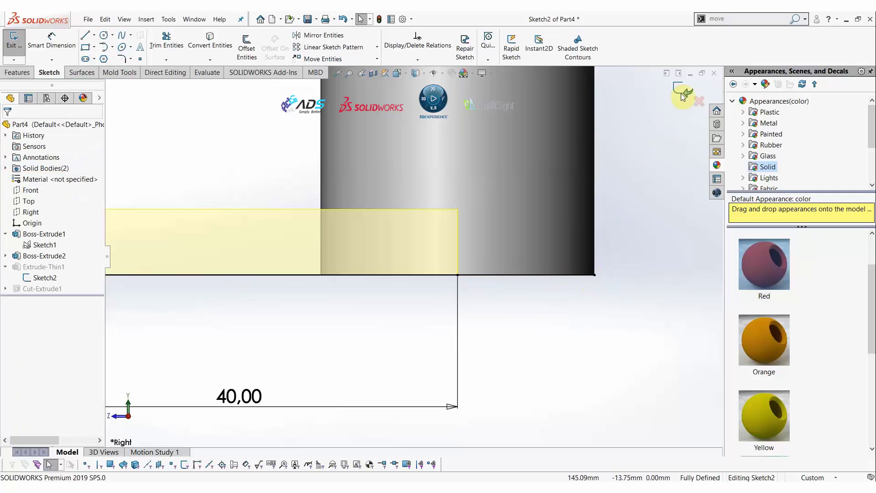
click(682, 96)
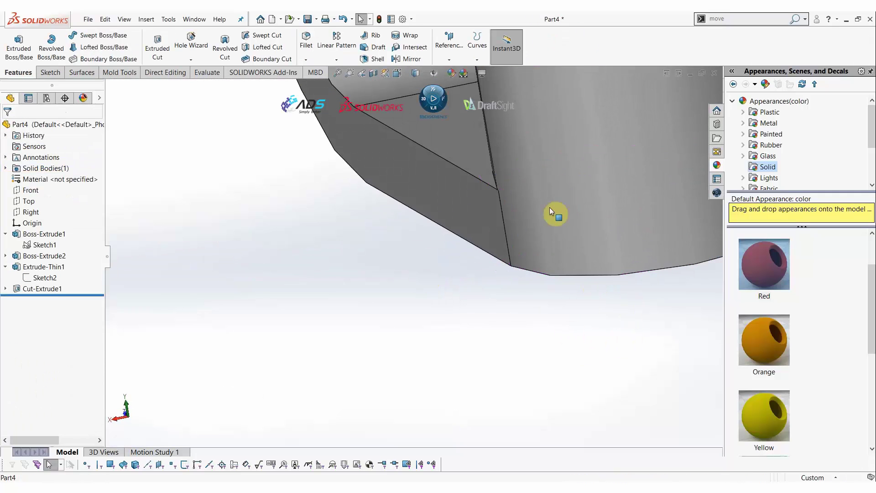
- Inspect the rebuilt joint between the arm's side face and the small cylinder
scroll(467, 203, down, 10)
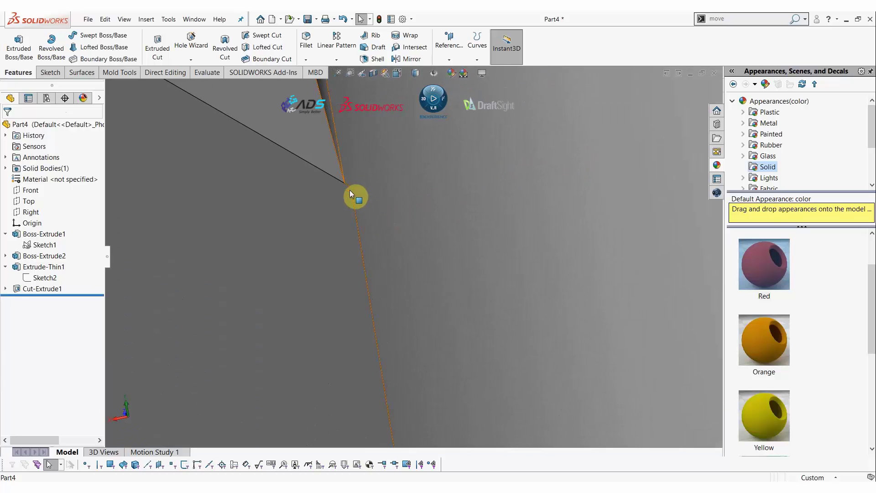
scroll(349, 313, up, 3)
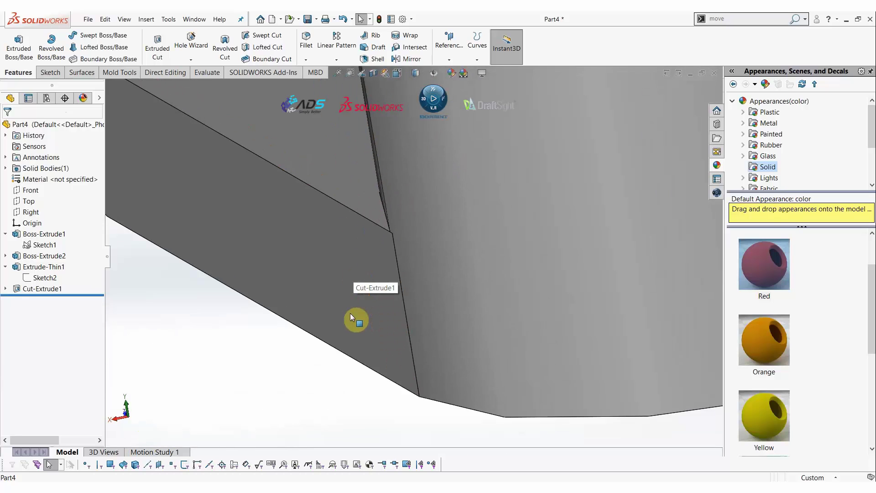
scroll(349, 313, up, 5)
middle_drag(343, 319, 379, 323)
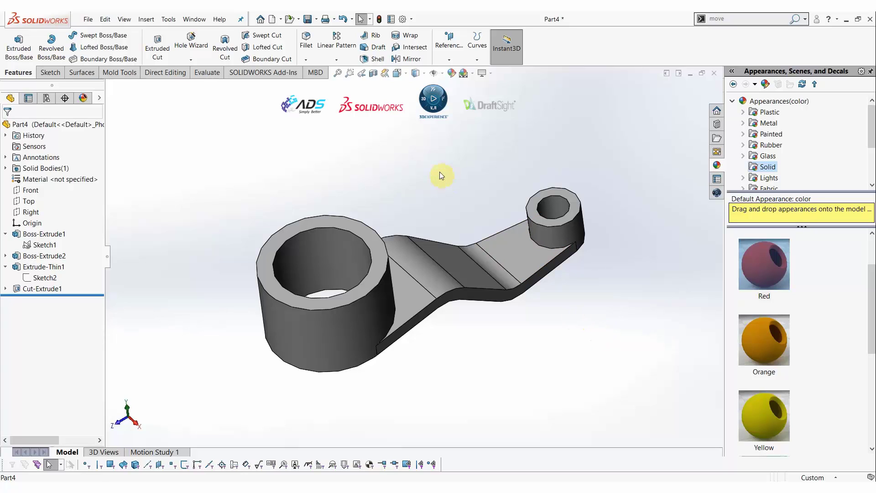
- Start a sketch on the Right plane, check the Model Mania 2009 drawing in Photos, and return to SOLIDWORKS
click(32, 212)
click(38, 201)
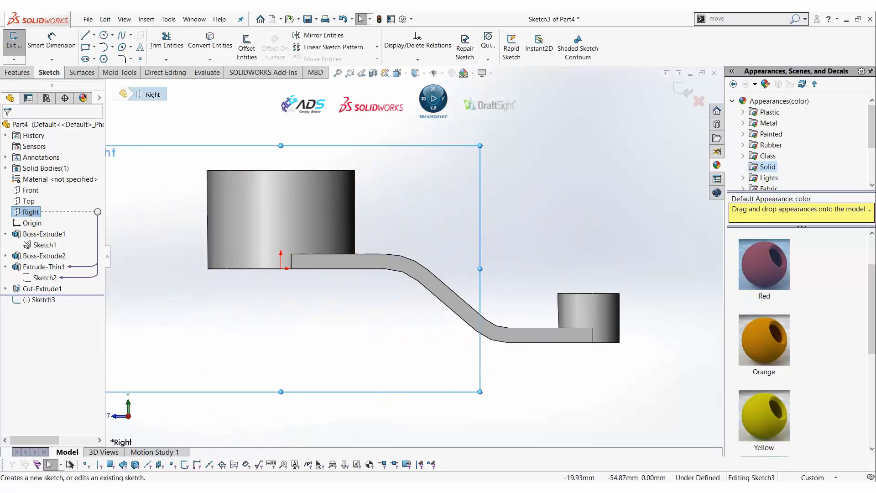
key(alt+Tab)
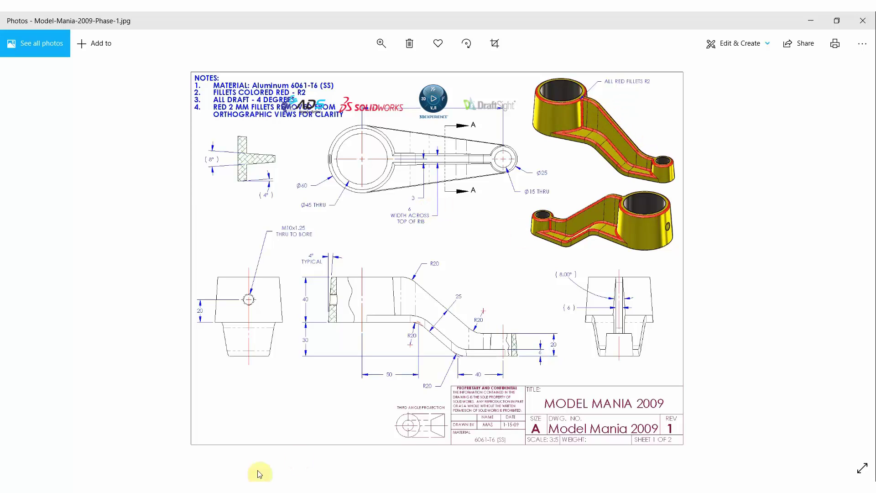
key(alt+Tab)
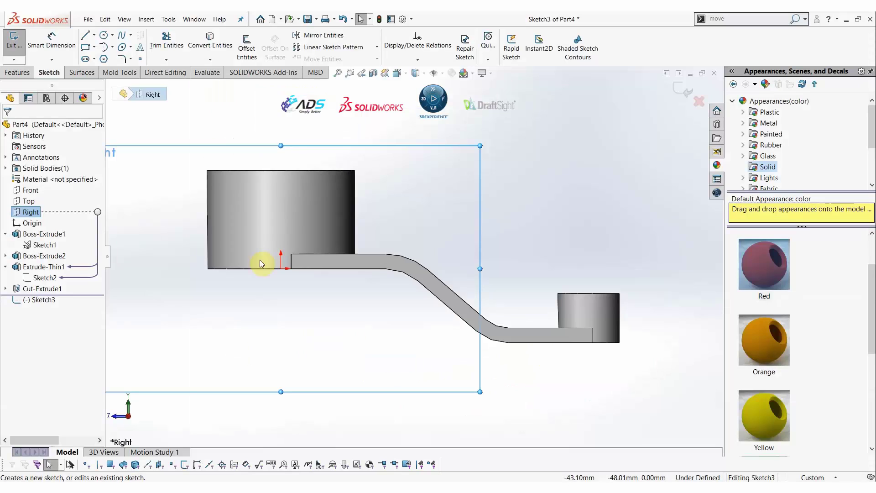
- Sketch a horizontal line about 52 mm long from the midpoint of the large cylinder's top edge towards the small cylinder
click(84, 35)
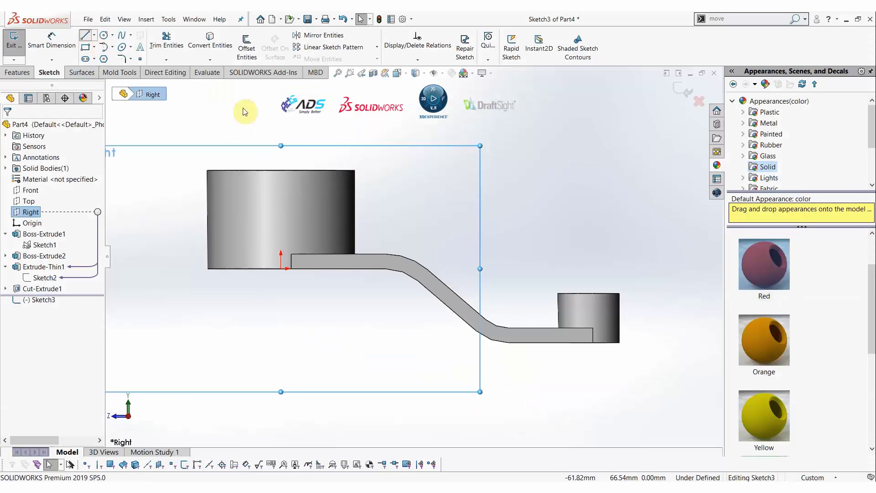
click(281, 171)
click(409, 174)
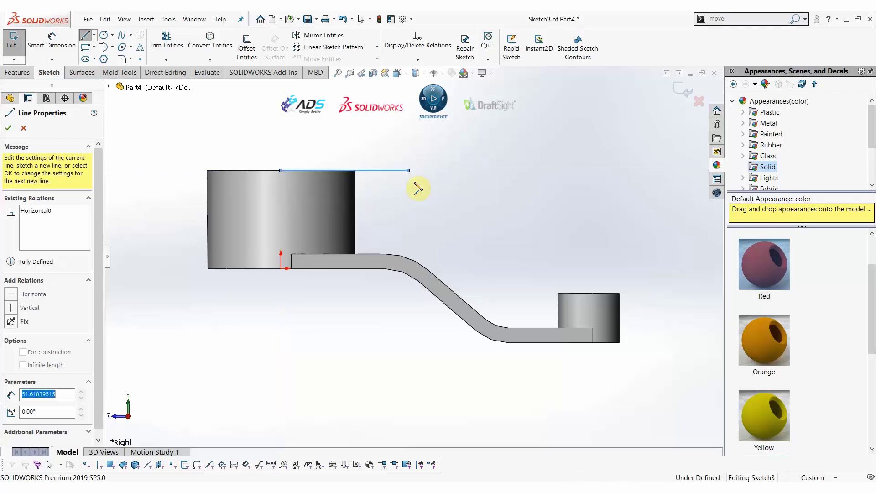
key(Escape)
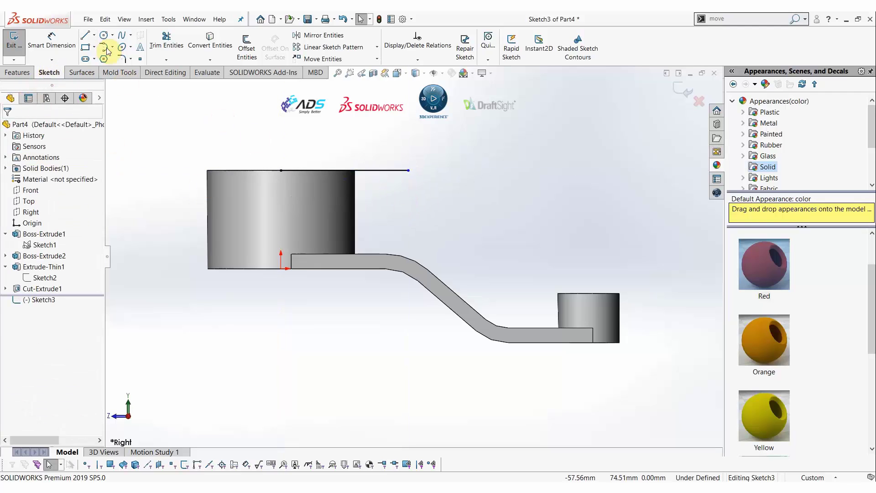
- Sketch a horizontal line about 26 mm long from the midpoint of the small cylinder's top edge towards the large cylinder
click(85, 35)
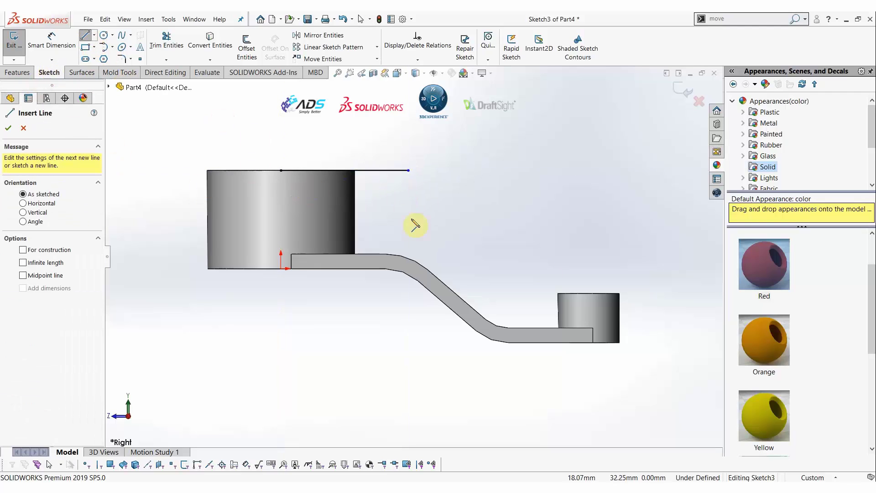
click(589, 293)
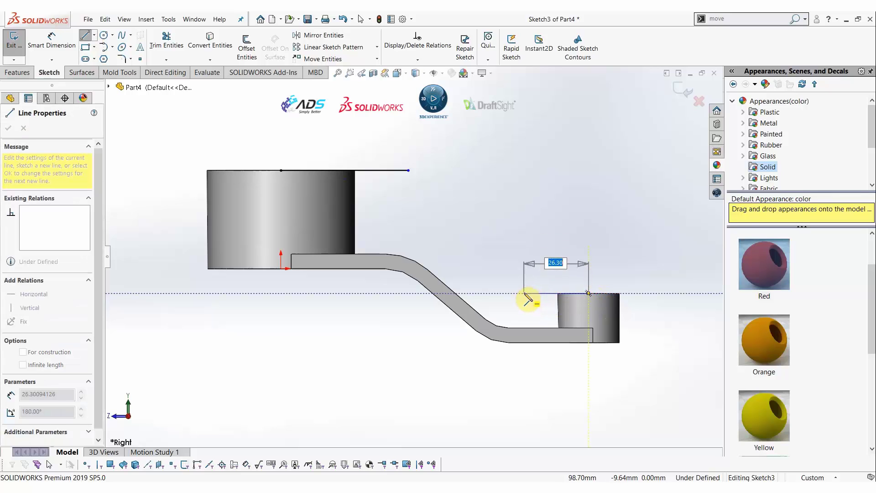
click(525, 294)
key(Escape)
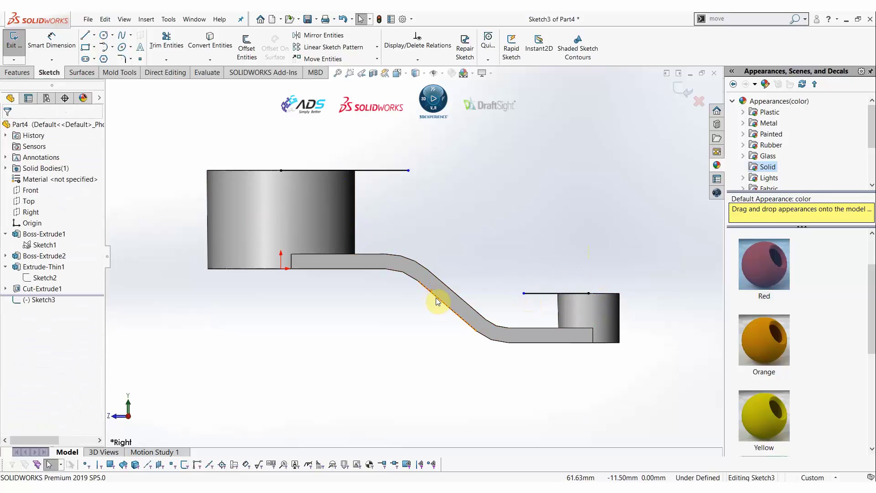
- Offset the lower edge of the arm's sloped section upward by 25 mm with Offset Entities
click(446, 301)
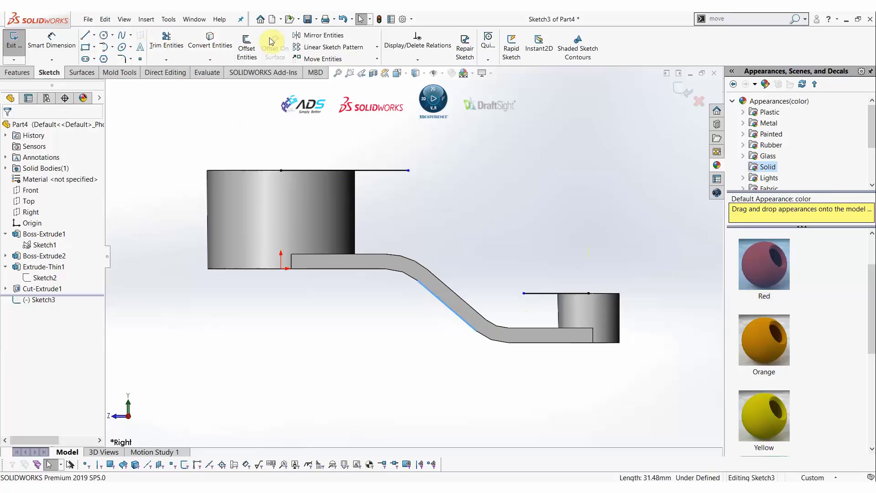
click(247, 46)
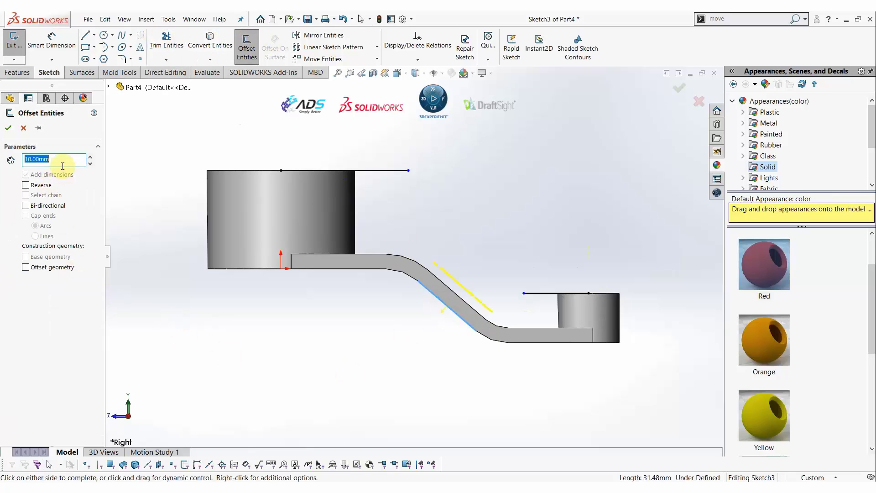
text(20)
key(Return)
text(25)
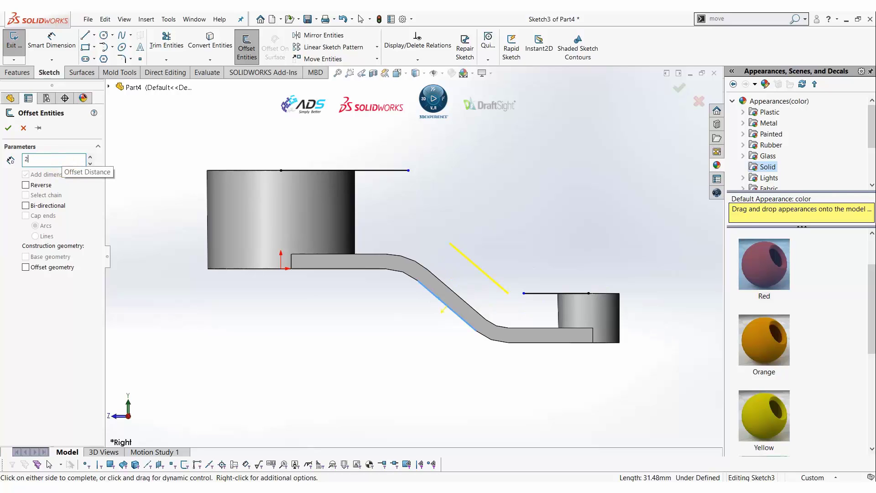
click(8, 128)
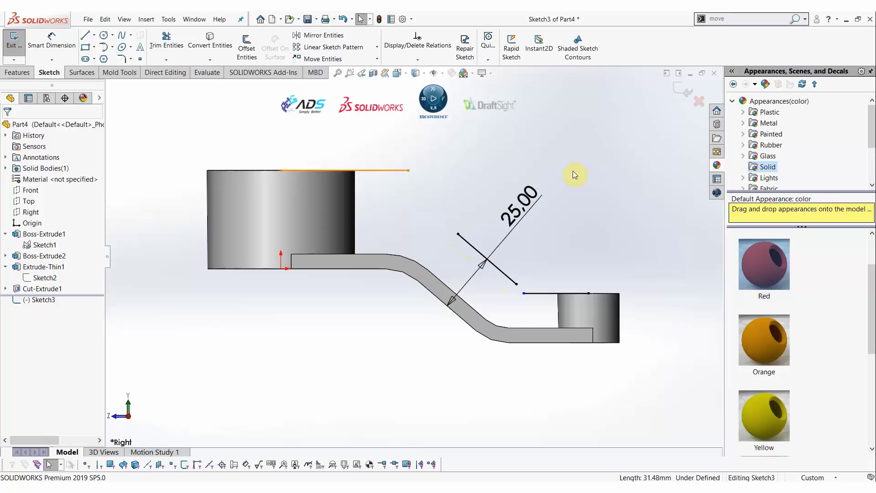
- Add a 20 mm sketch fillet between the large cylinder's horizontal line and the offset sloped line
click(122, 59)
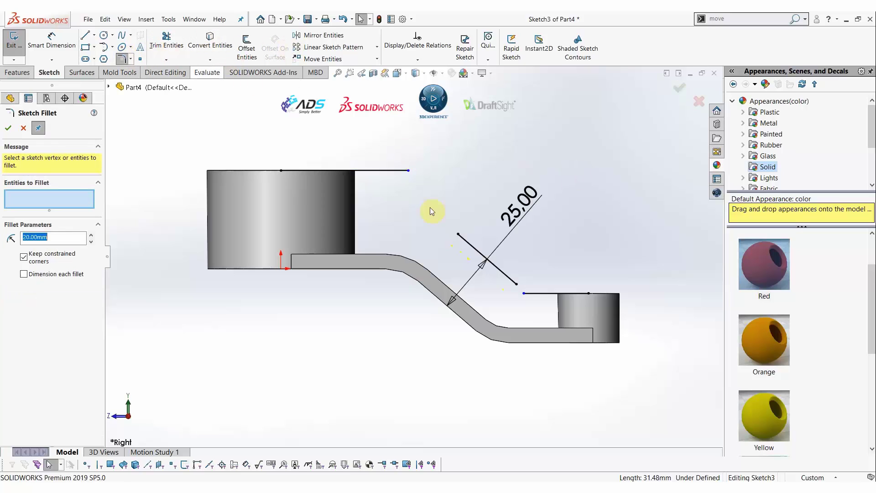
click(388, 171)
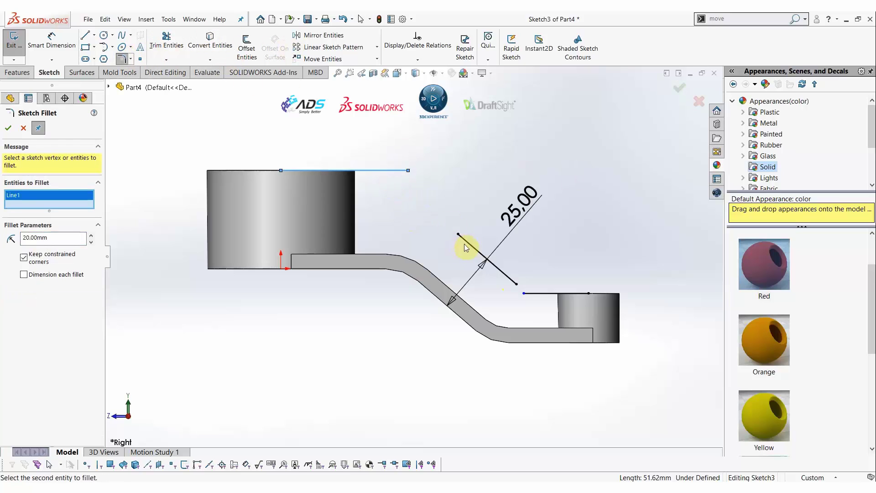
click(465, 242)
right_click(28, 196)
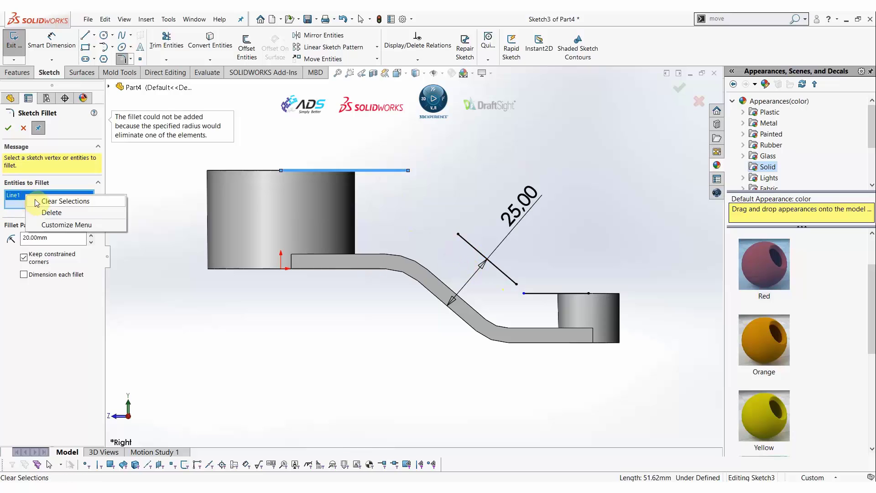
click(64, 202)
click(379, 172)
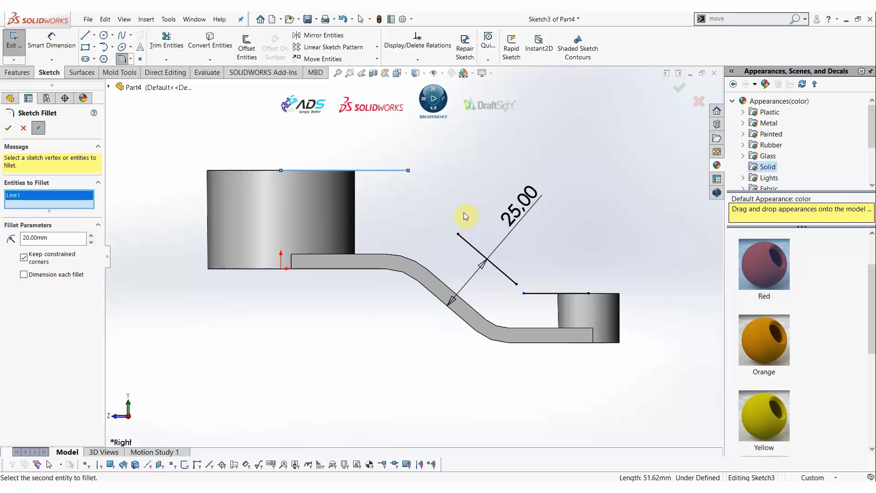
click(459, 236)
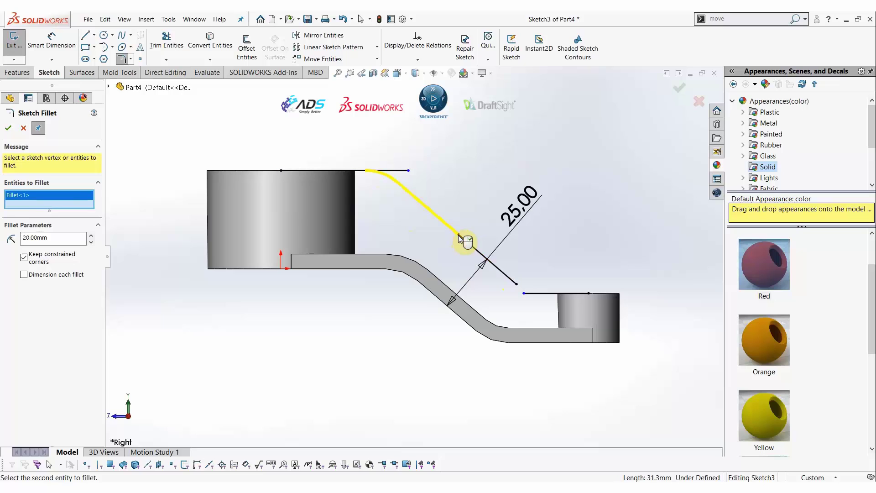
- Add a 20 mm sketch fillet between the sloped line and the small cylinder's horizontal line, and accept both fillets
click(522, 292)
click(512, 280)
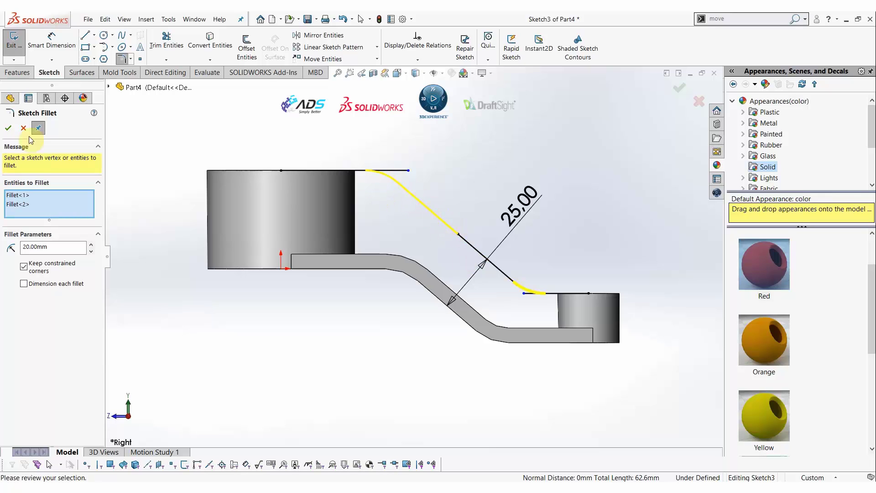
click(8, 128)
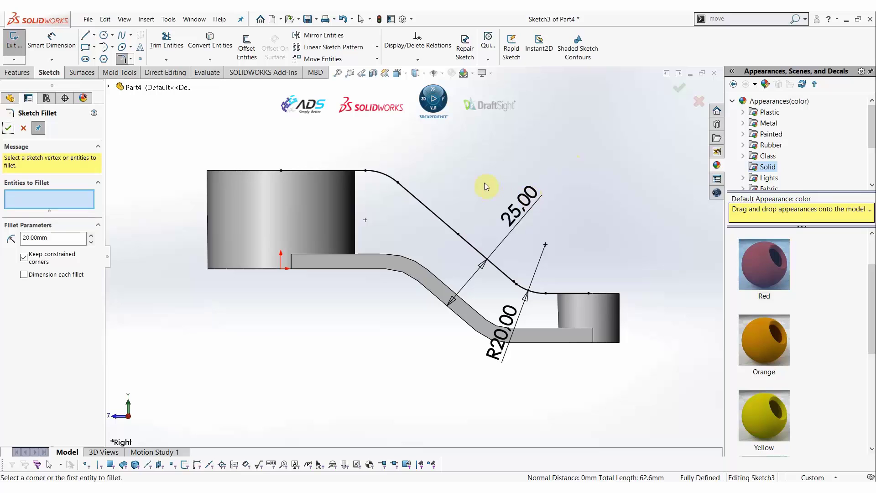
click(8, 128)
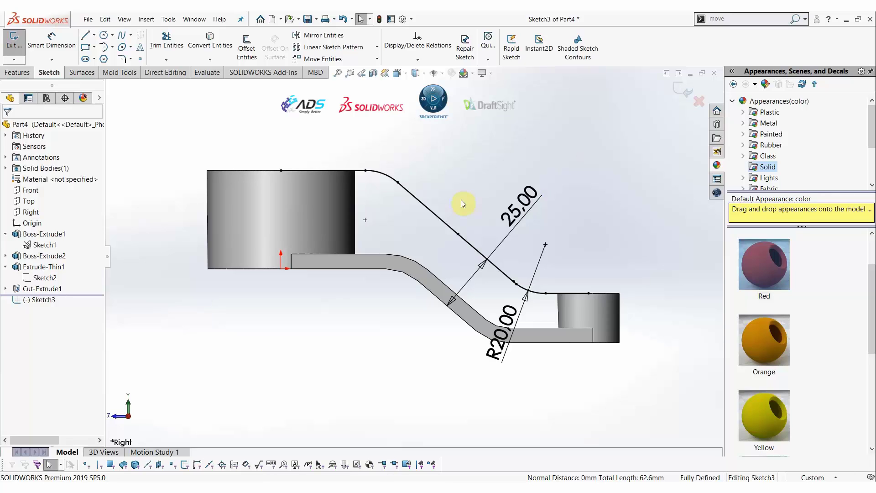
- Start a Rib from the open profile sketch with a thickness of 6 mm centred on both sides
middle_drag(498, 183, 622, 129)
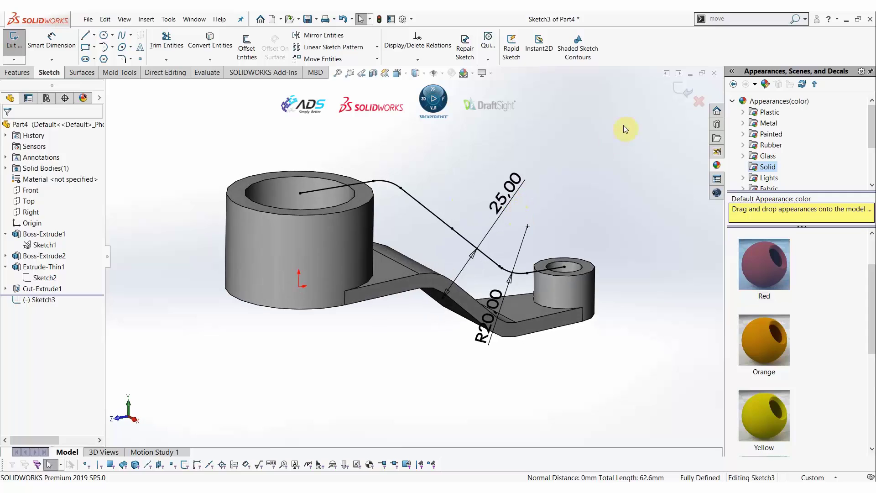
click(738, 21)
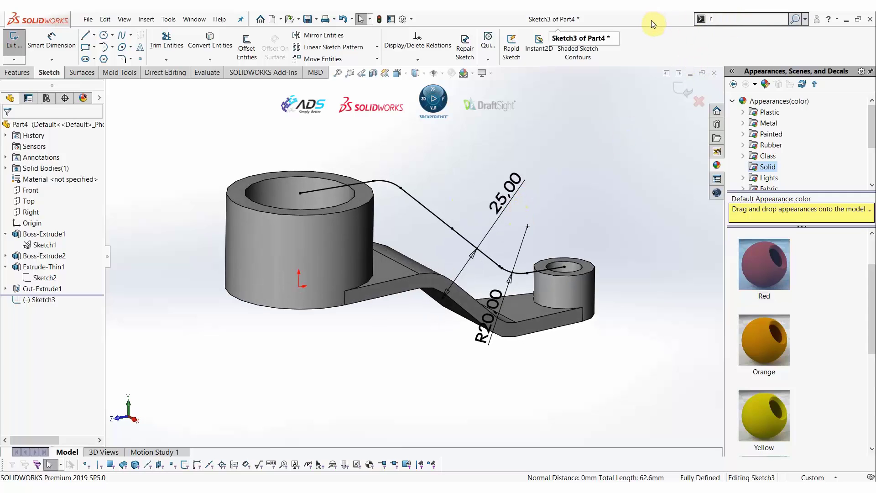
text(ri)
click(730, 42)
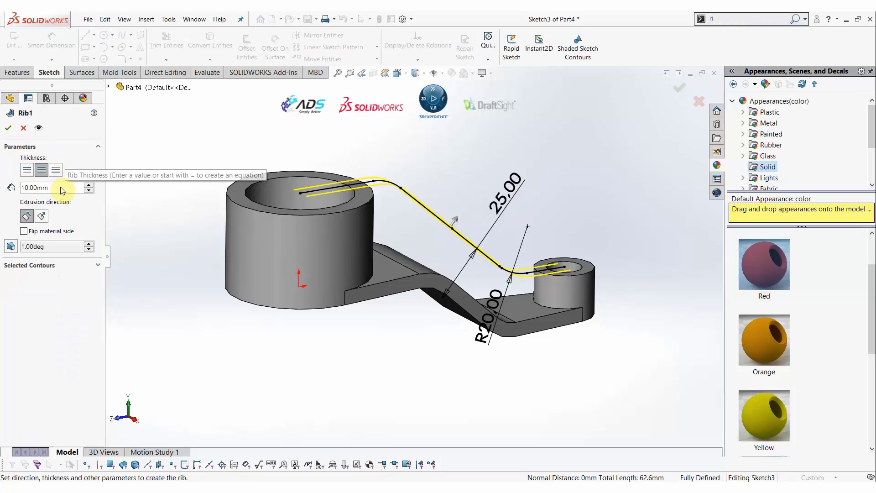
click(61, 188)
drag(61, 187, 13, 187)
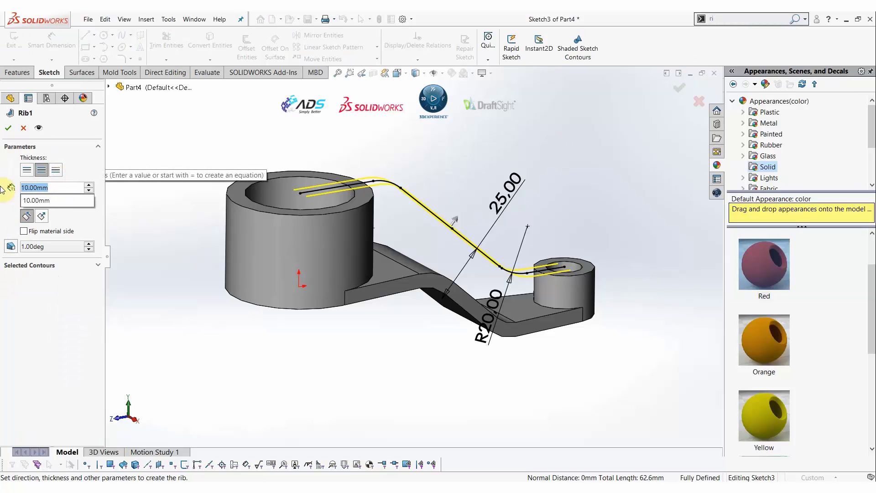
text(6)
key(Return)
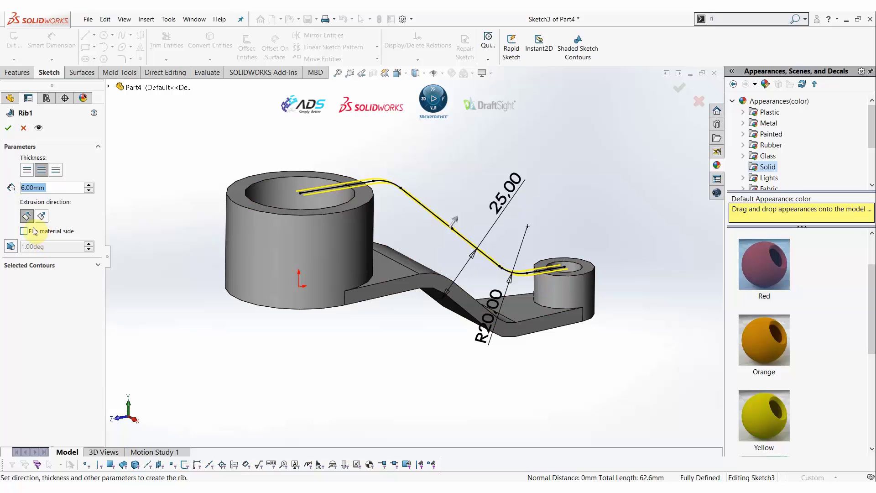
- Extrude the rib parallel to the sketch with the material side flipped down towards the arm, and finish the feature
click(41, 216)
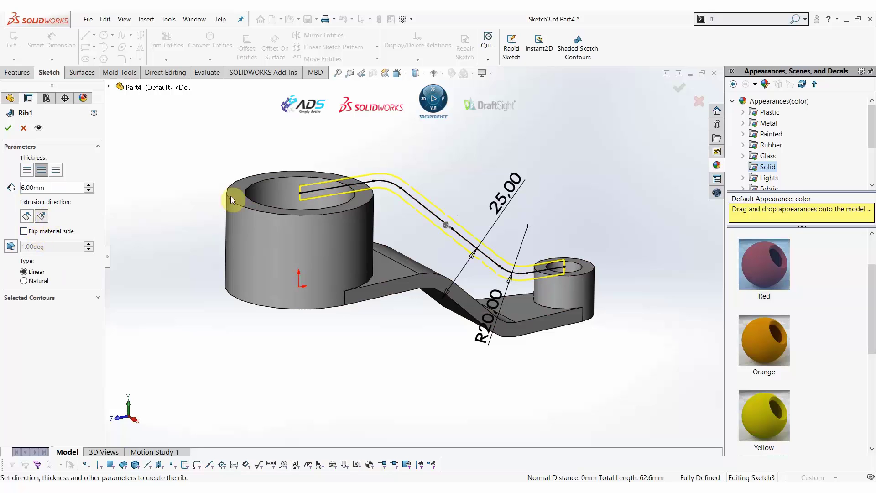
click(26, 216)
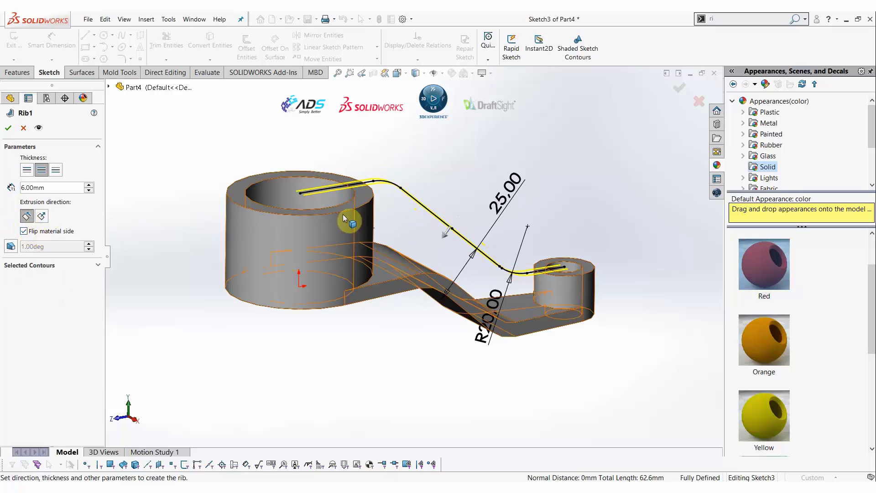
click(8, 127)
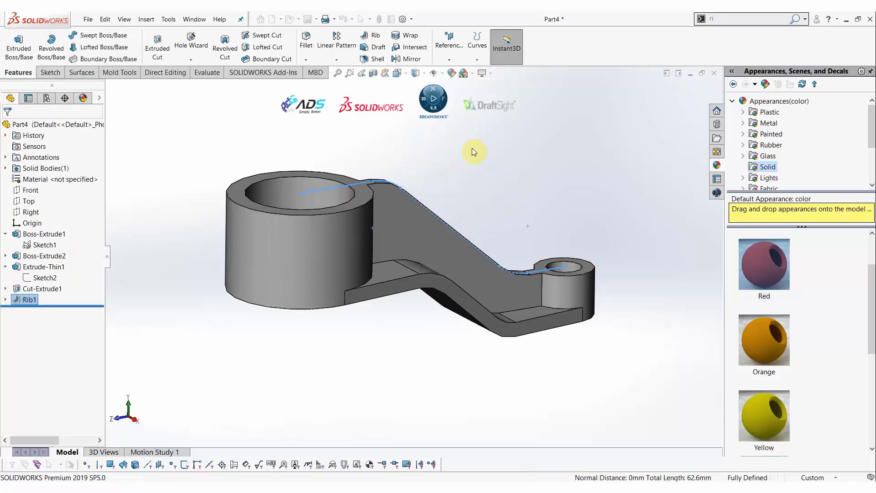
- Inspect the rib, check the threaded hole callout on the Model Mania 2009 drawing in Photos, and return to SOLIDWORKS
middle_drag(458, 199, 404, 203)
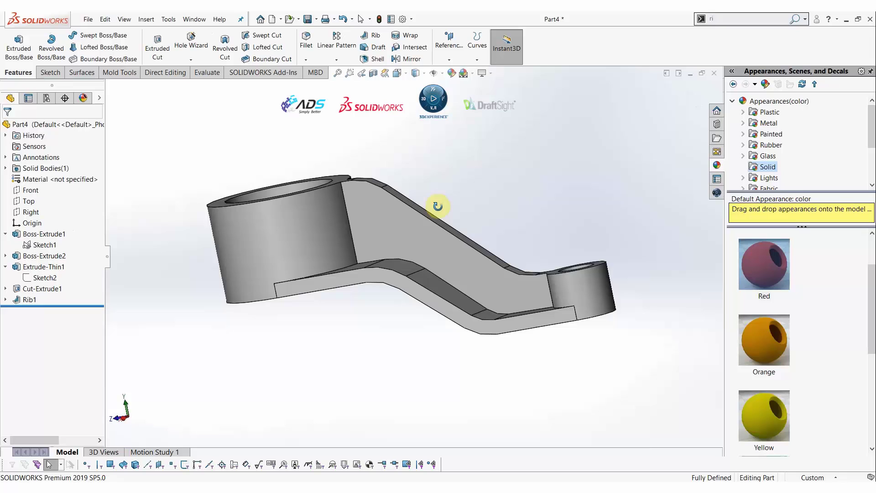
middle_drag(438, 207, 535, 181)
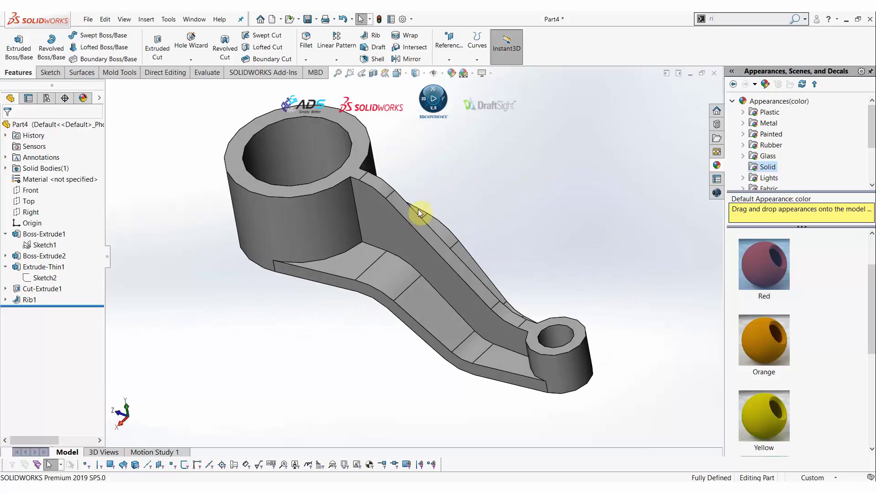
click(180, 487)
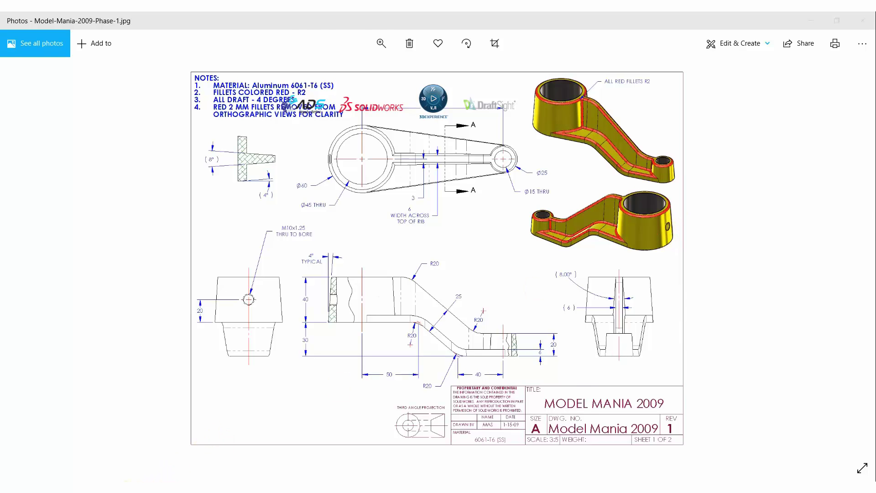
click(137, 486)
middle_drag(325, 299, 391, 251)
key(alt+Tab)
key(alt+Tab)
- Start a Hole Wizard hole as an ANSI Metric tapped hole of size M10x1.25
middle_drag(331, 315, 224, 273)
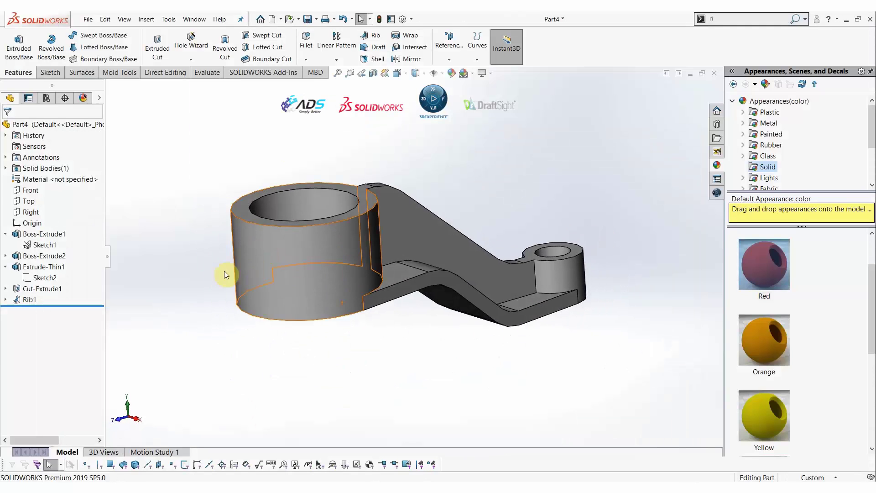
scroll(224, 273, down, 2)
scroll(286, 240, up, 2)
scroll(309, 241, down, 1)
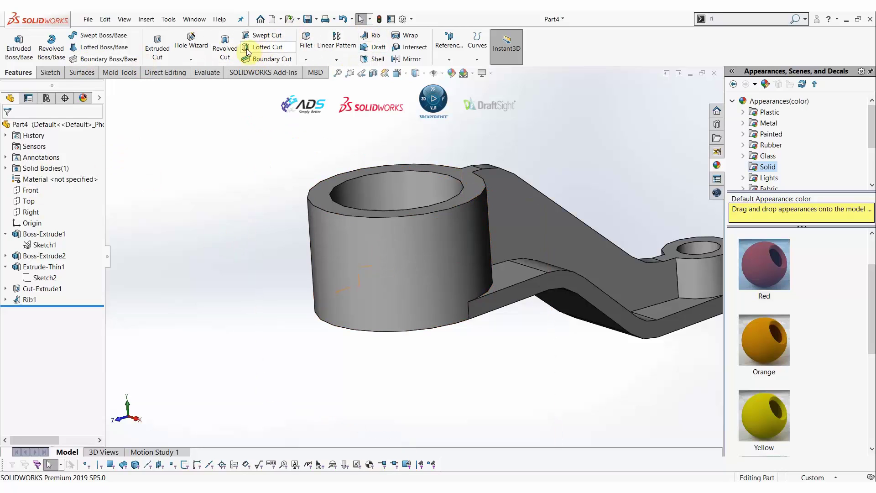
click(191, 46)
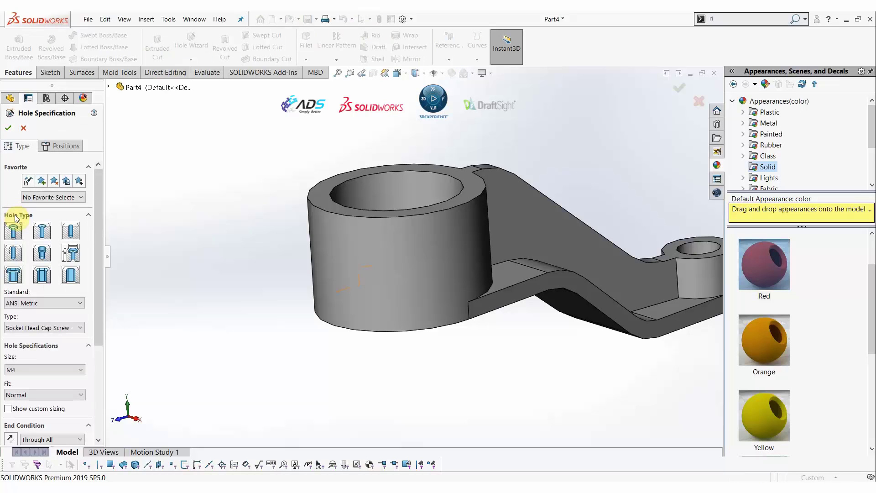
click(15, 257)
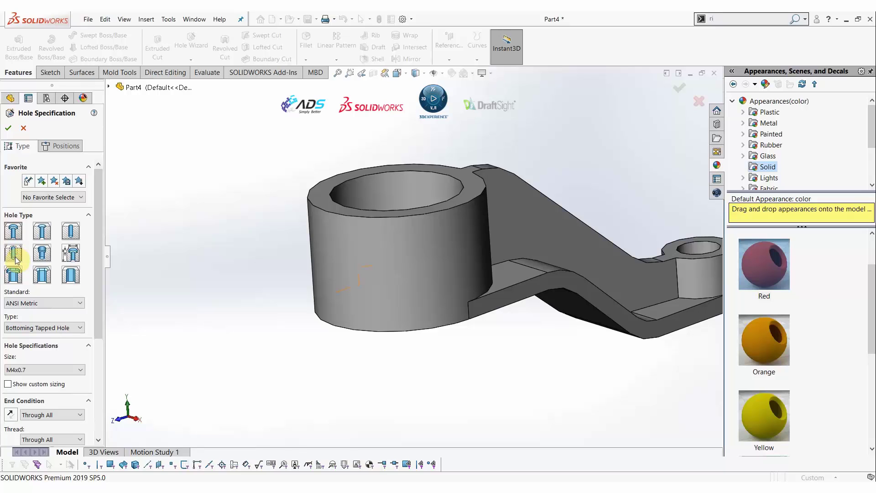
click(44, 328)
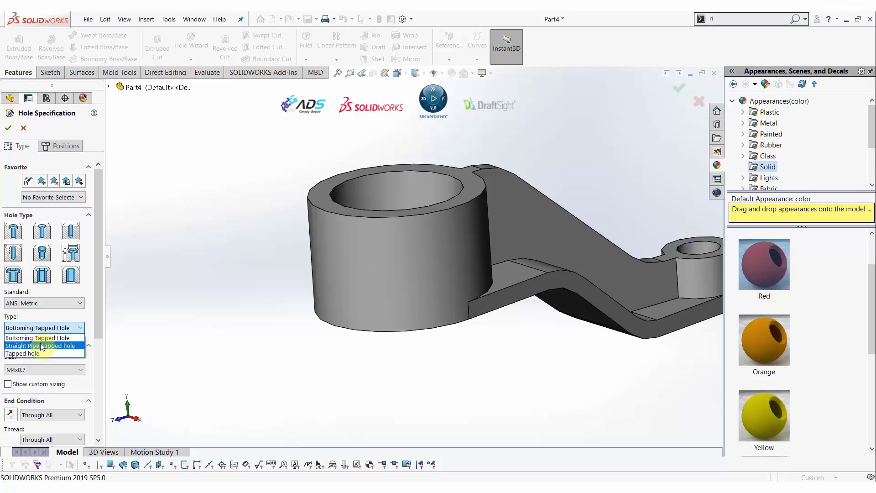
click(36, 349)
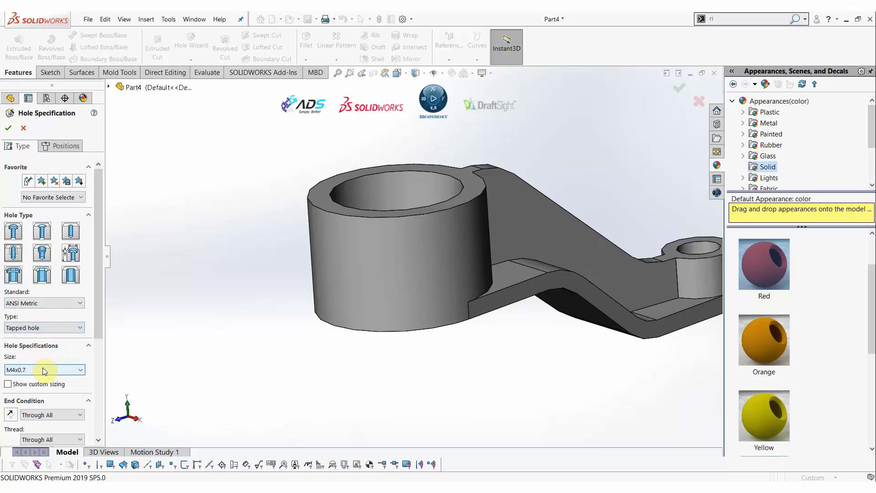
click(42, 368)
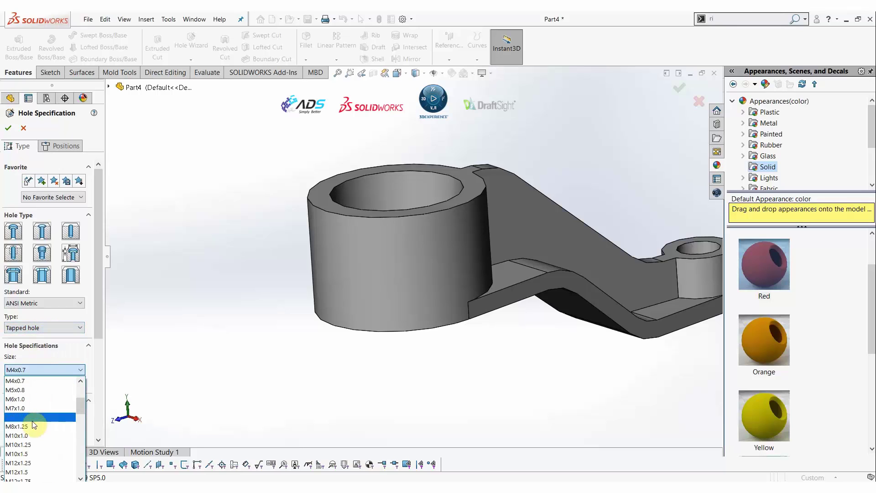
click(30, 444)
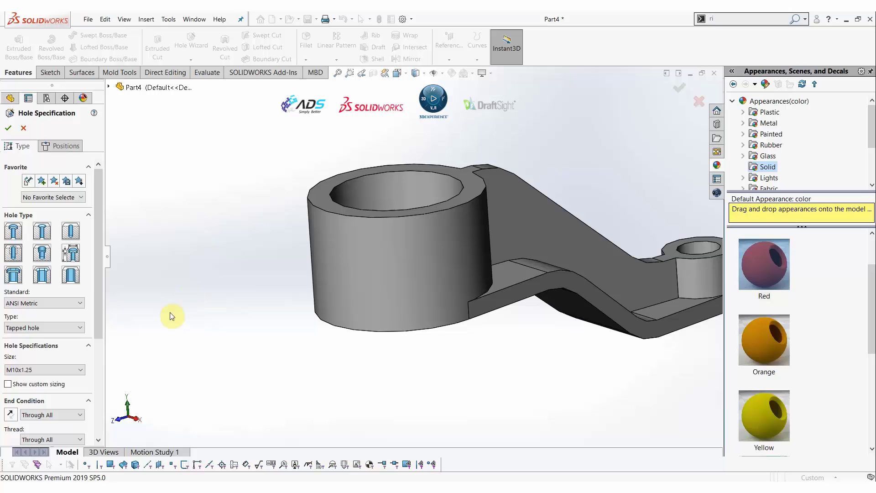
- Set the end condition of both the tapped hole and its thread to Up To Next
scroll(92, 341, down, 2)
scroll(93, 341, down, 2)
click(64, 343)
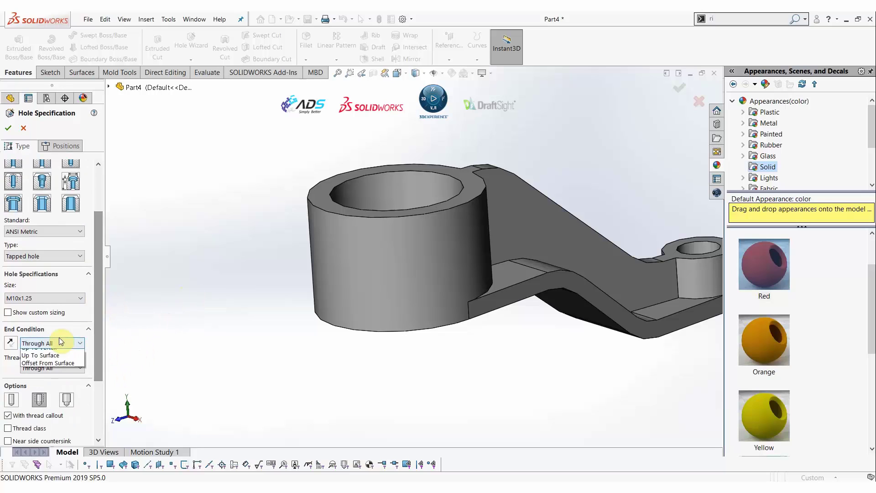
click(52, 369)
click(57, 368)
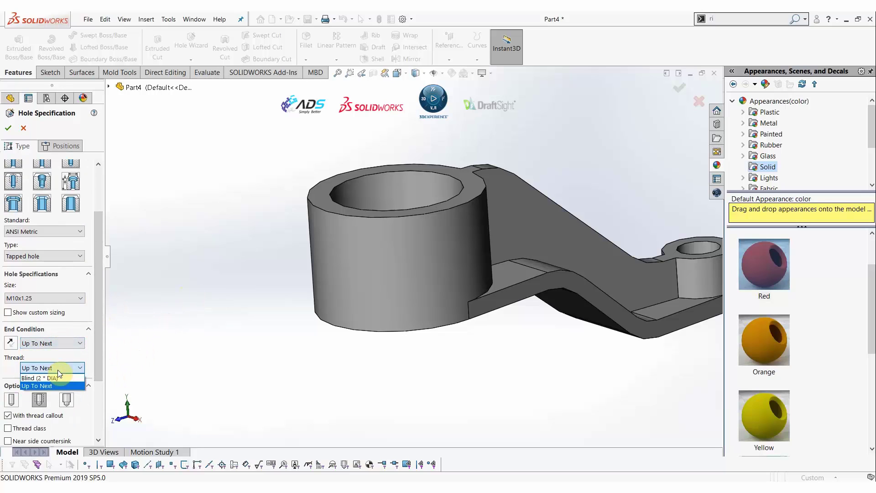
click(53, 368)
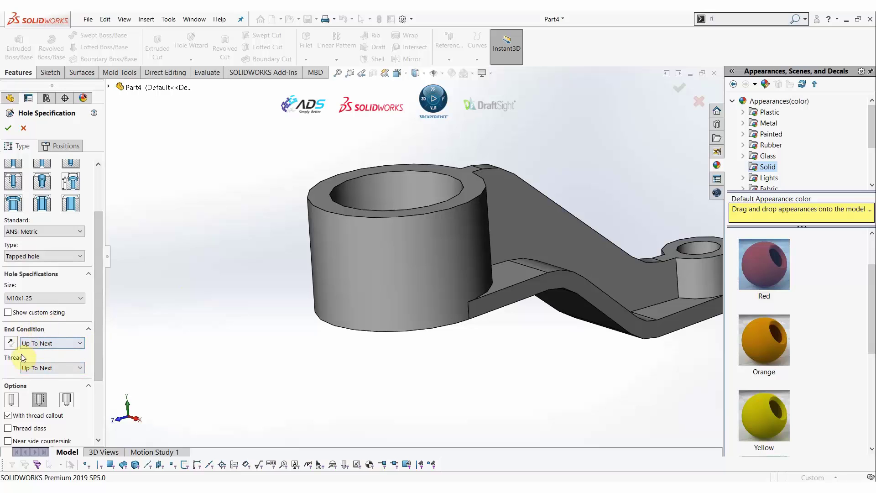
drag(95, 306, 98, 246)
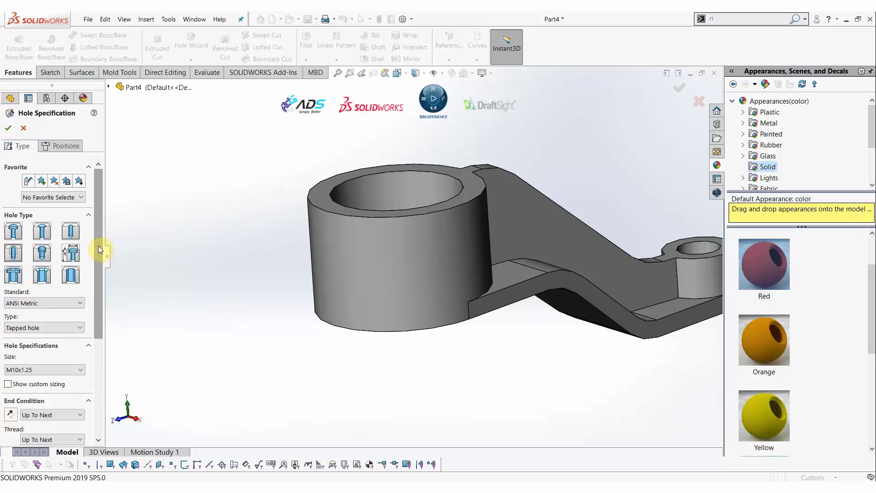
- Place the tapped hole's position point on the large cylinder's outer face, on the side away from the arm
click(78, 147)
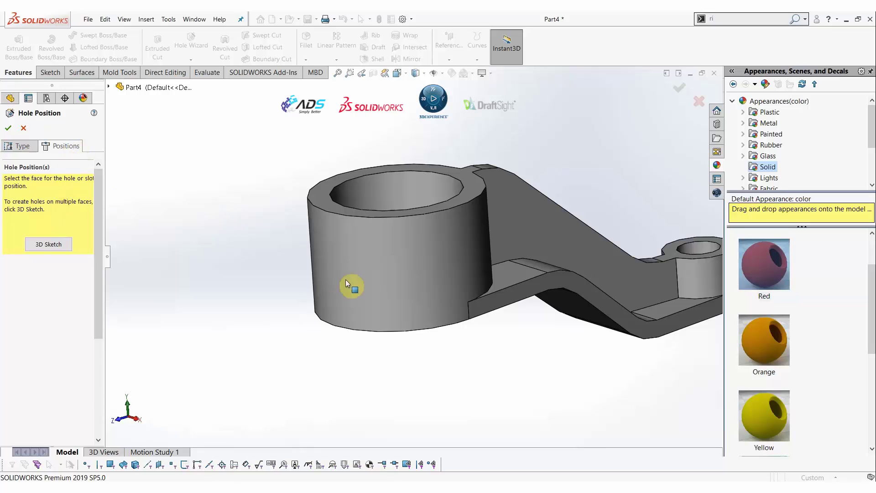
click(344, 262)
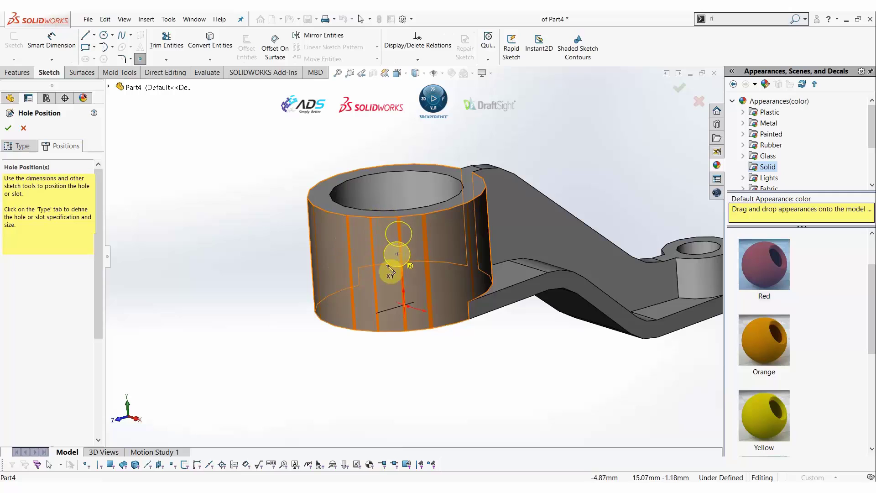
middle_drag(329, 255, 345, 264)
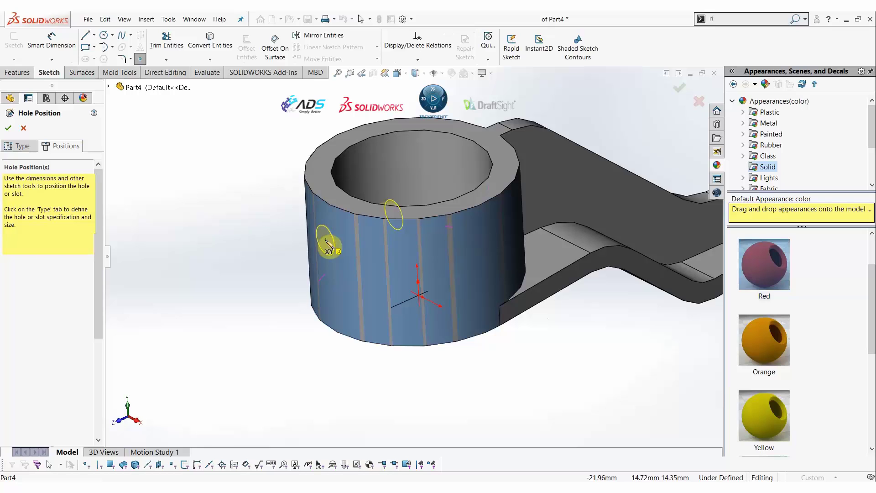
click(345, 270)
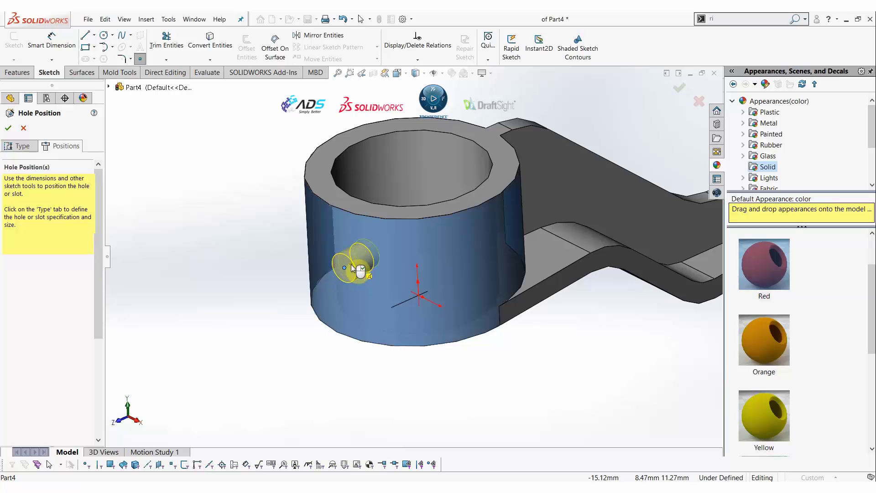
- Constrain the tapped hole's position point on the large cylinder to lie on the Right plane
key(Escape)
click(346, 269)
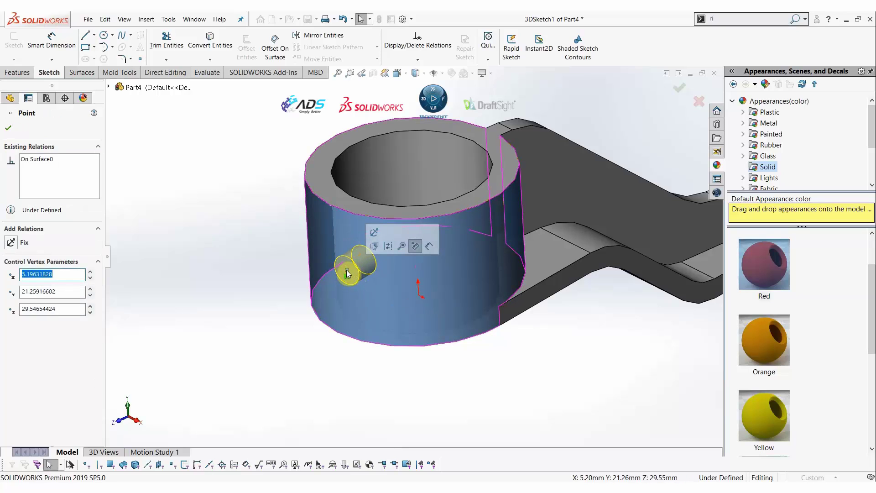
mouse_move(346, 270)
mouse_down()
mouse_move(330, 237)
mouse_move(340, 267)
mouse_up()
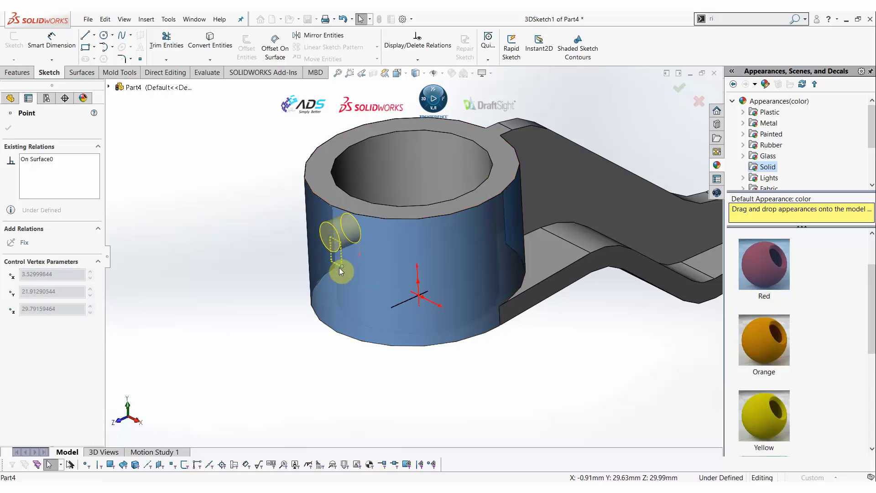
click(109, 87)
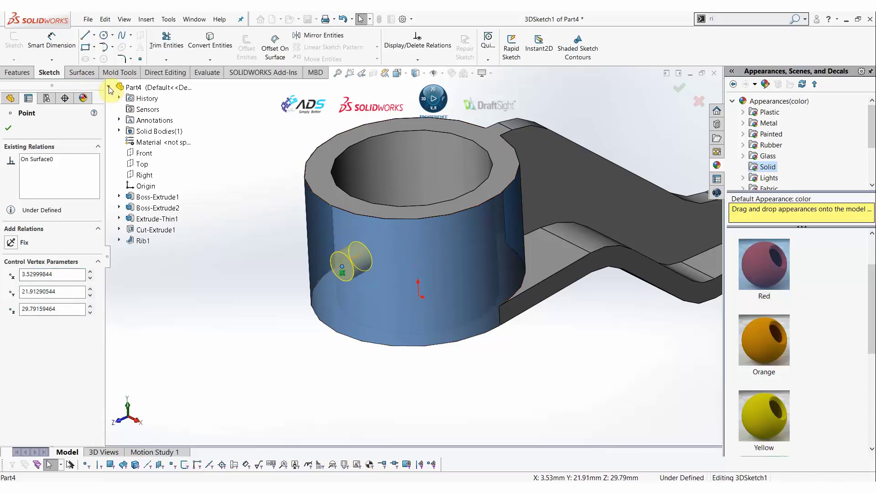
click(138, 175)
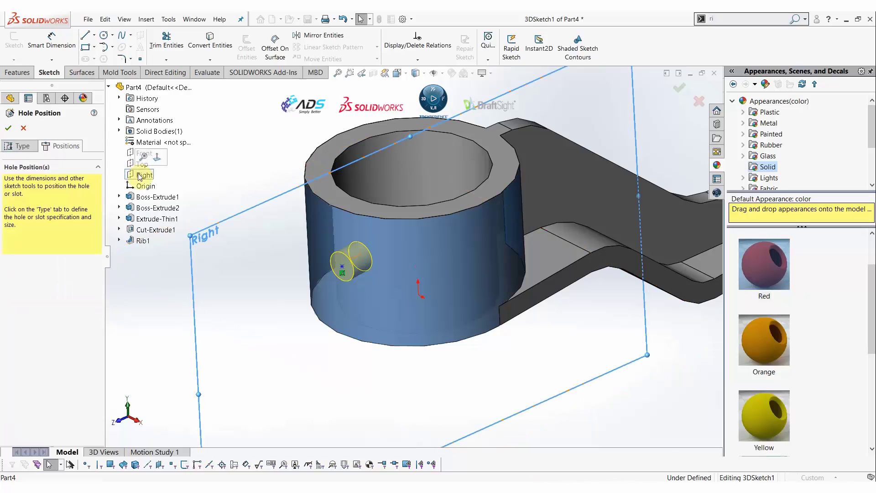
ctrl+click(343, 267)
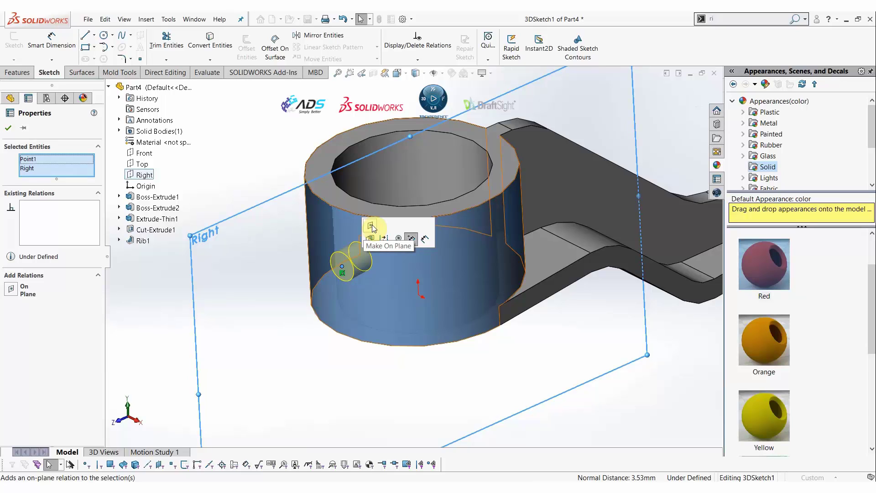
click(370, 226)
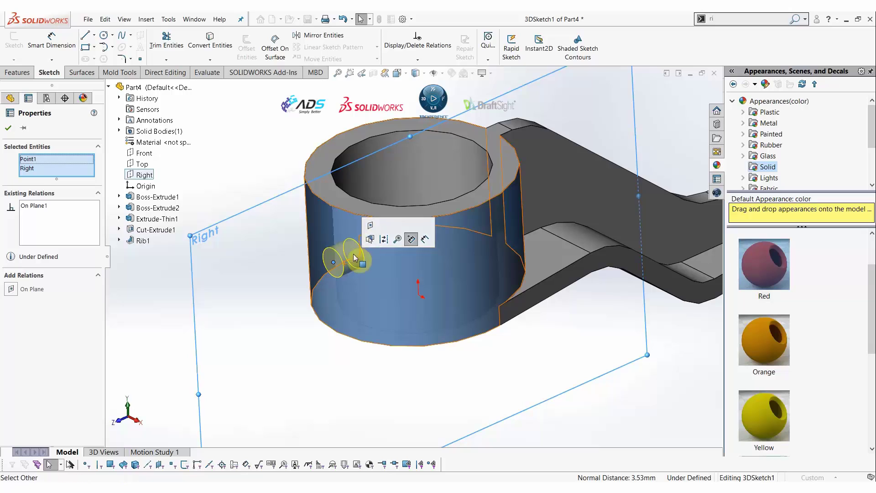
click(298, 282)
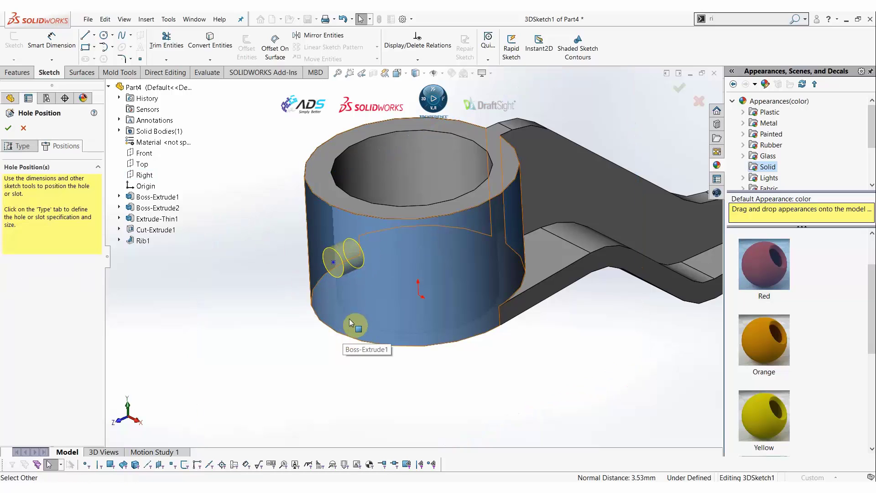
- Dimension the hole point 20 mm from the large cylinder's bottom face and complete the M10x1.25 tapped hole
click(52, 41)
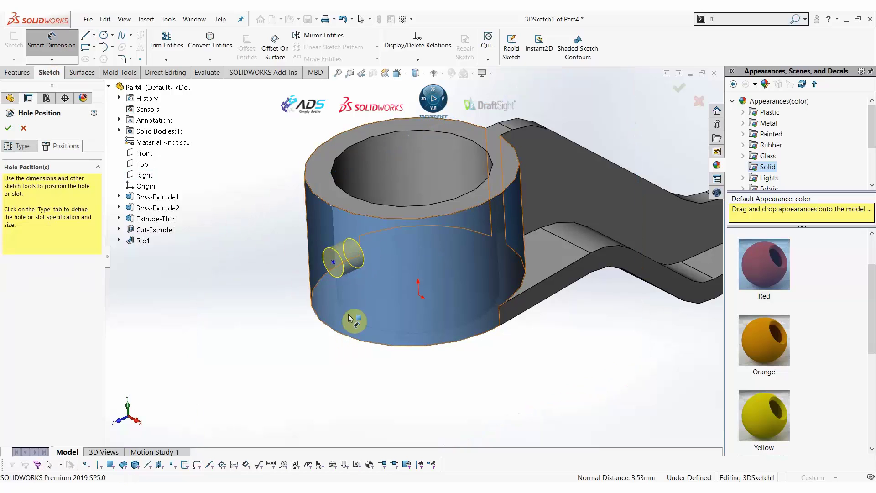
click(335, 265)
middle_drag(348, 328, 338, 246)
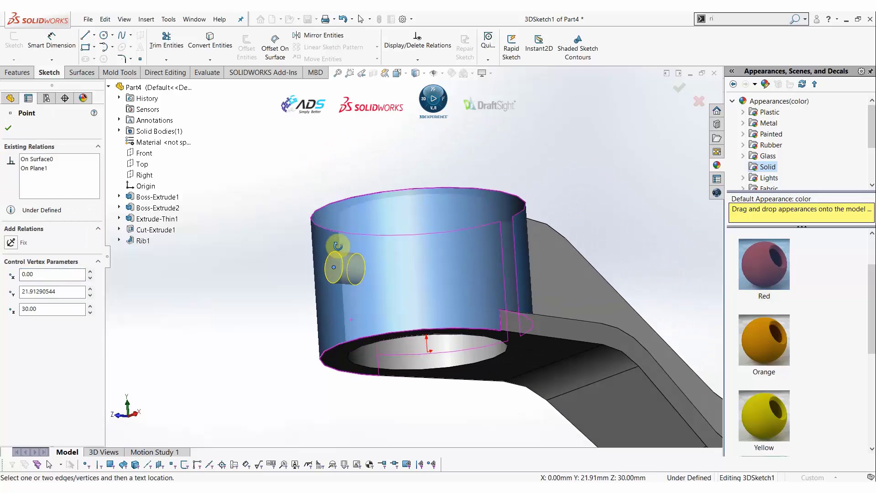
click(342, 363)
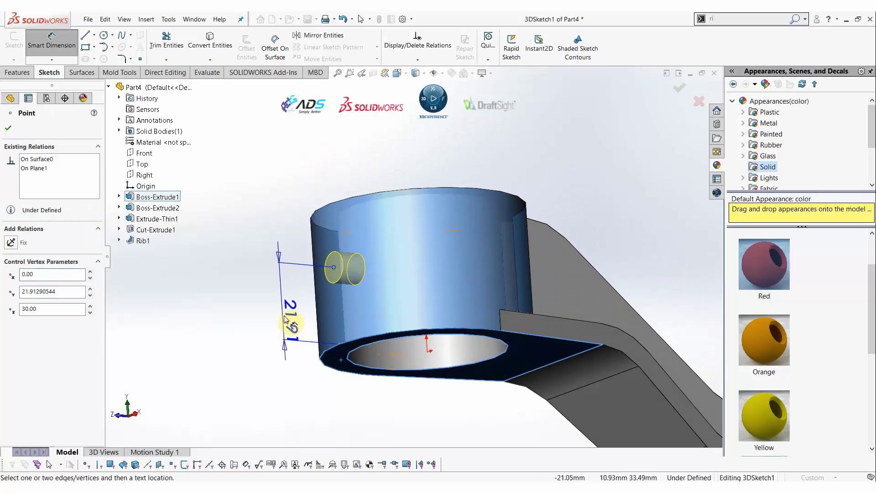
click(279, 306)
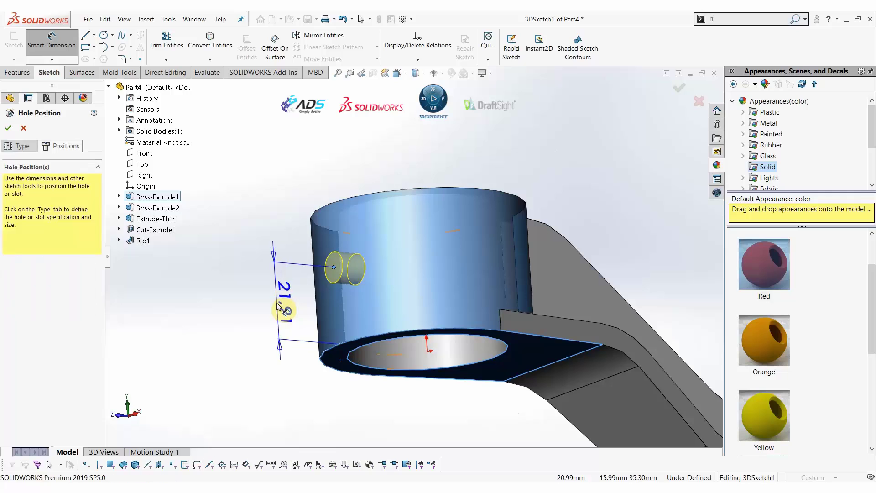
text(20)
key(Return)
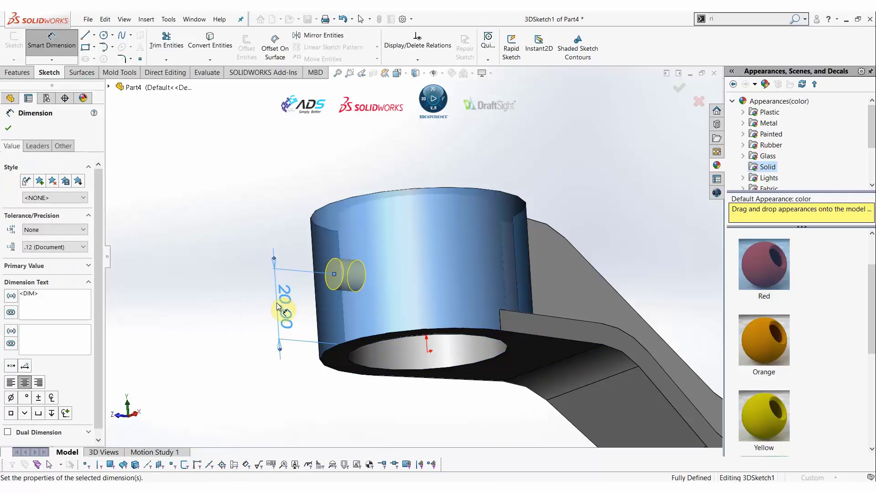
key(Escape)
key(Escape)
middle_drag(242, 279, 250, 322)
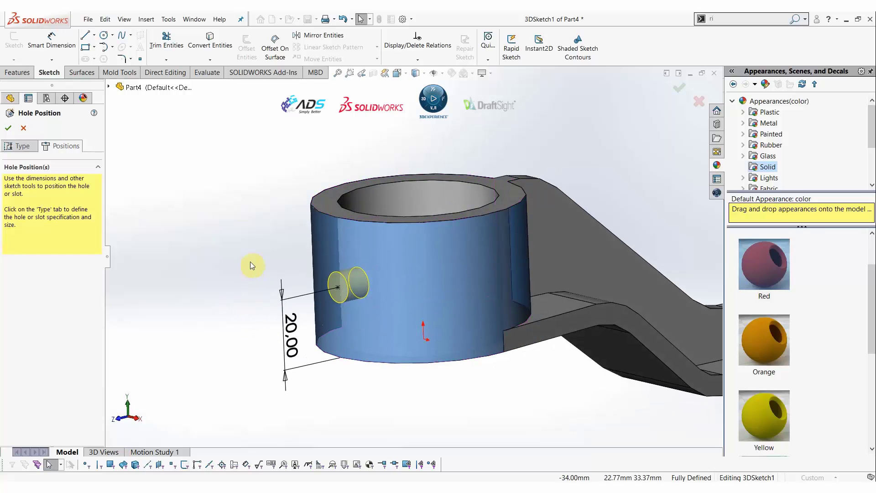
middle_drag(264, 244, 264, 253)
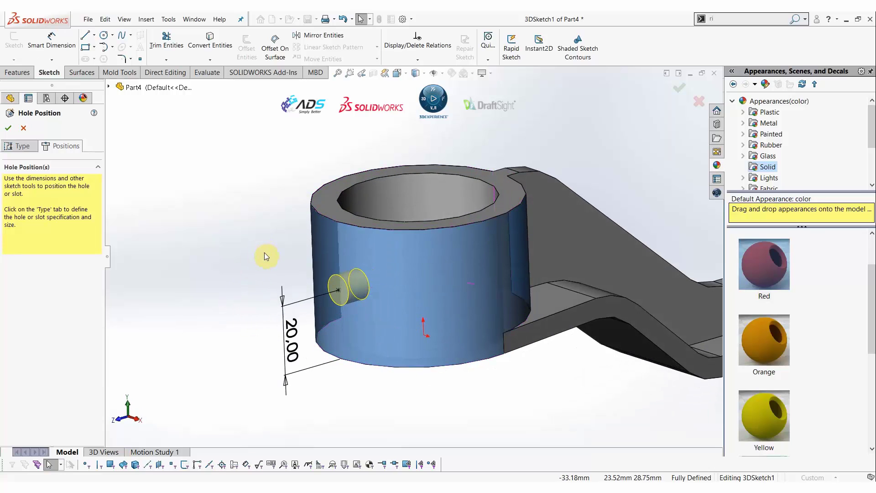
click(8, 128)
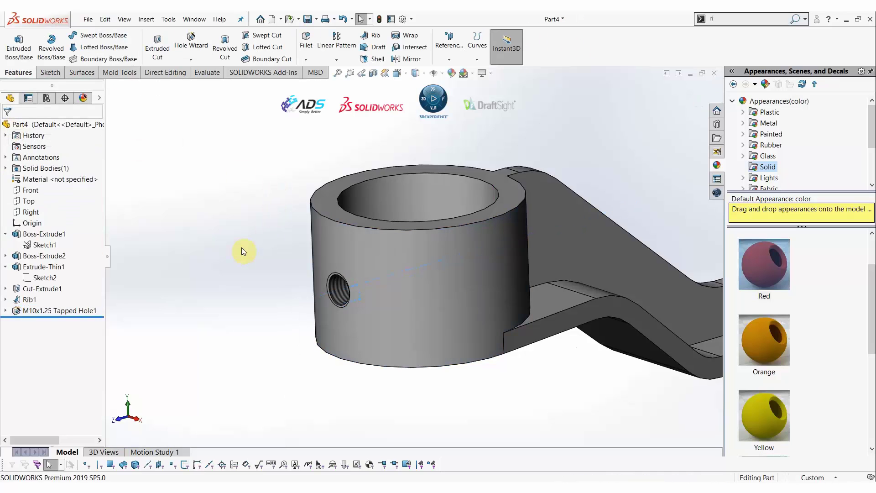
- Start a parting line draft with the Top plane as direction of pull and a 4-degree draft angle
scroll(483, 210, up, 5)
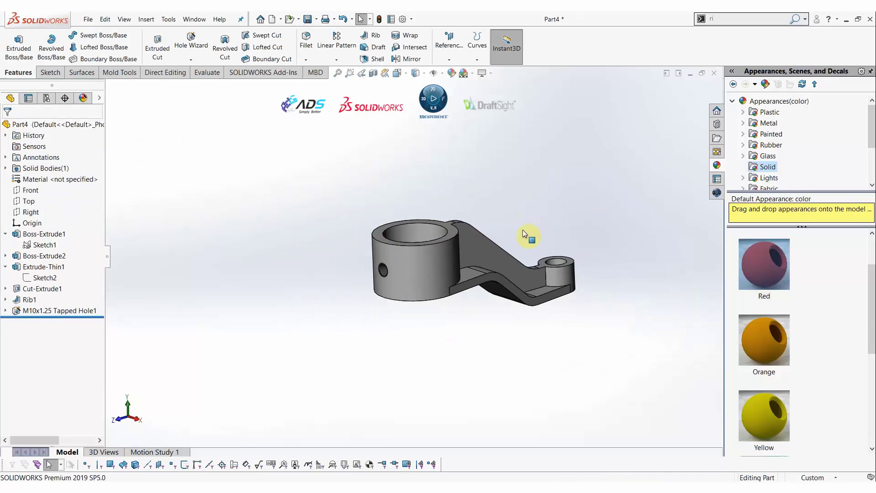
scroll(524, 234, down, 2)
scroll(488, 244, down, 2)
middle_drag(486, 241, 418, 211)
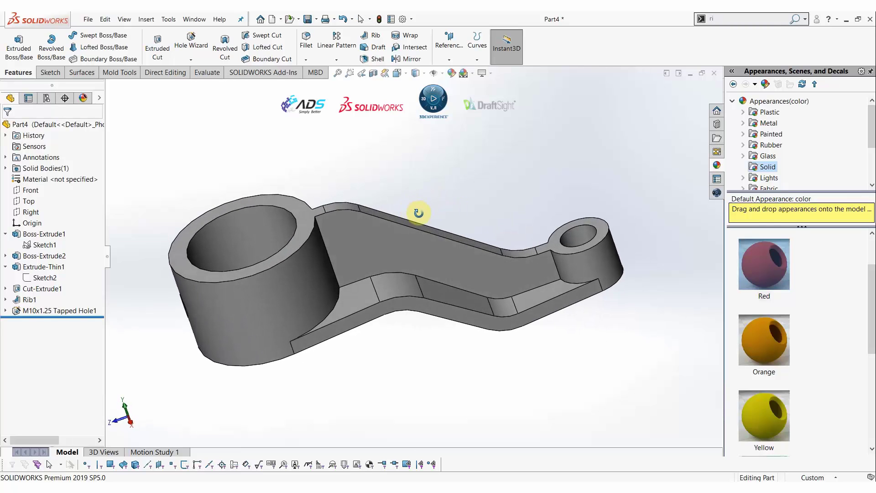
middle_drag(451, 242, 443, 199)
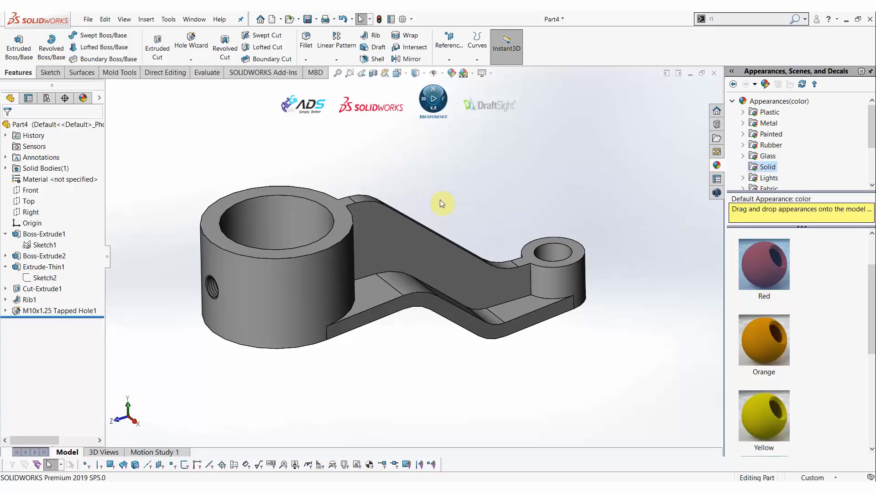
click(370, 49)
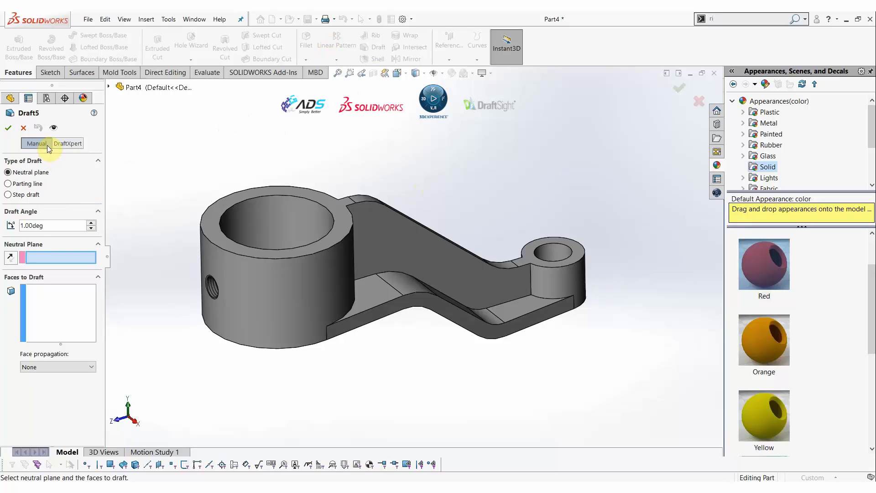
click(27, 184)
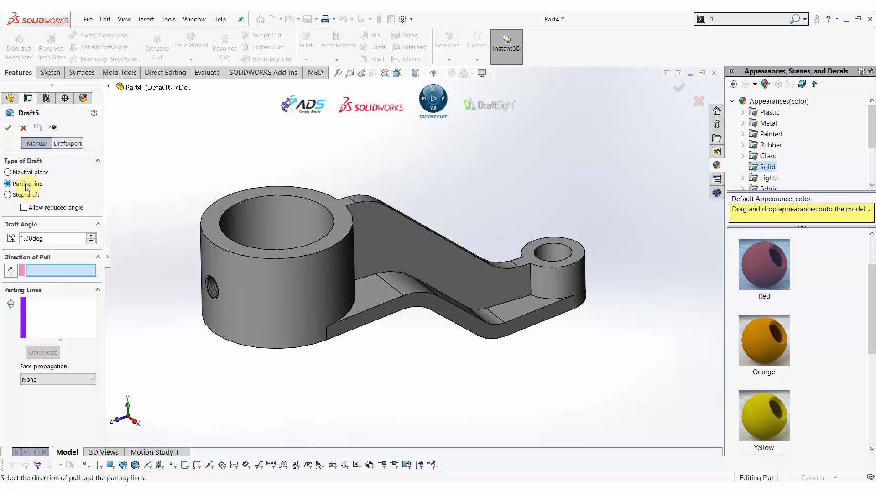
click(108, 86)
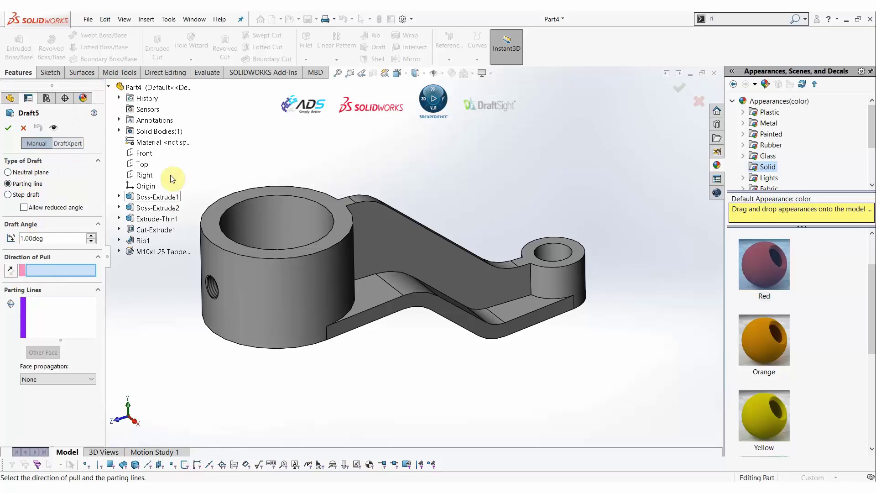
click(142, 163)
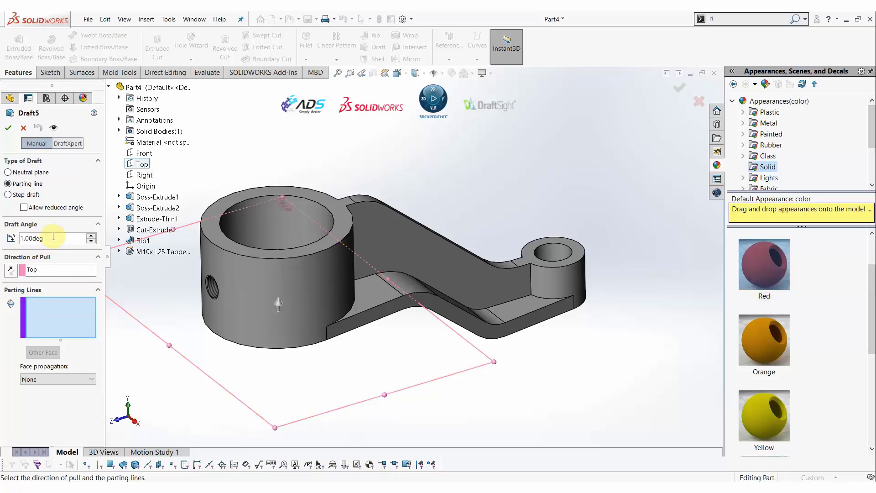
drag(49, 237, 4, 234)
text(4)
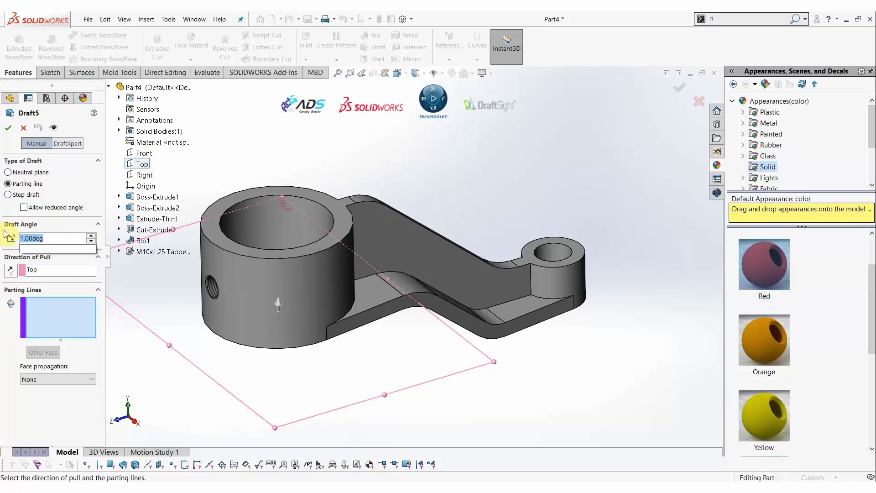
key(Return)
- Select the tangent chain of outer edges around the part's underside as the draft's parting lines
click(59, 310)
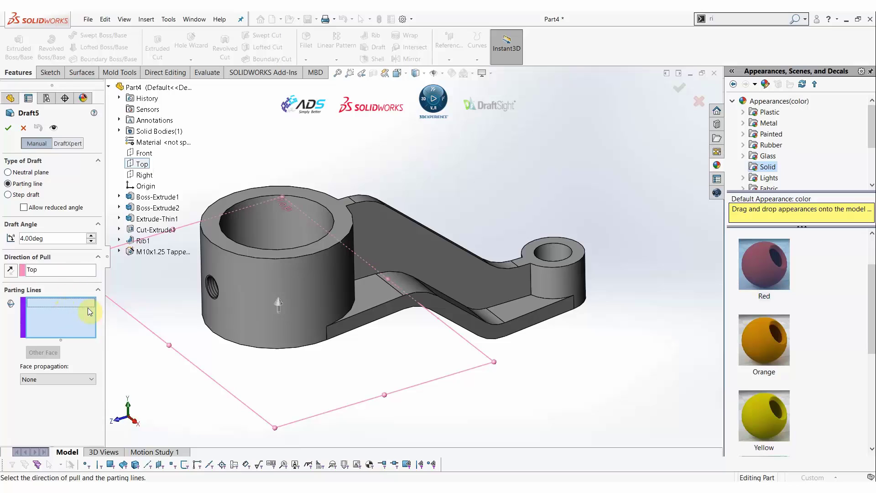
middle_drag(455, 345, 412, 227)
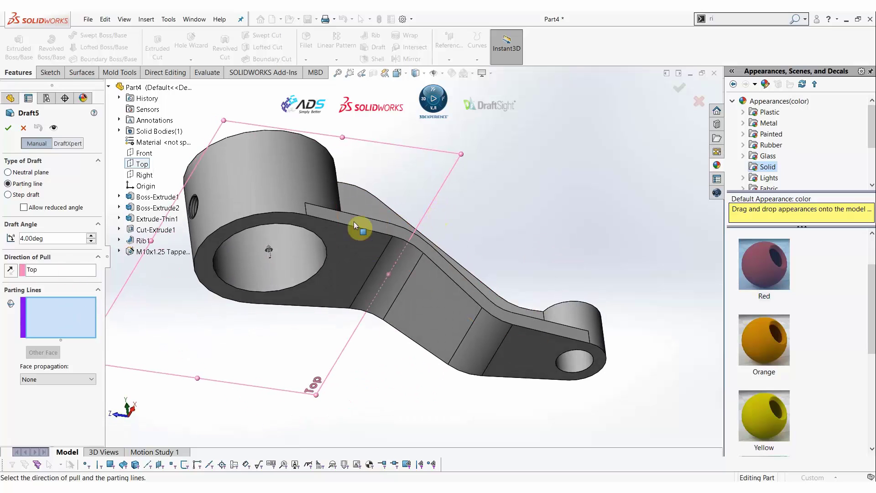
right_click(327, 220)
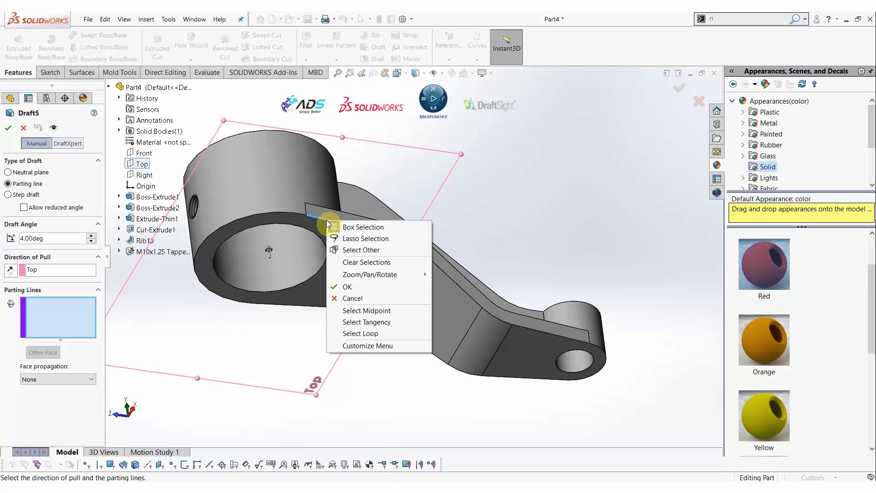
click(364, 323)
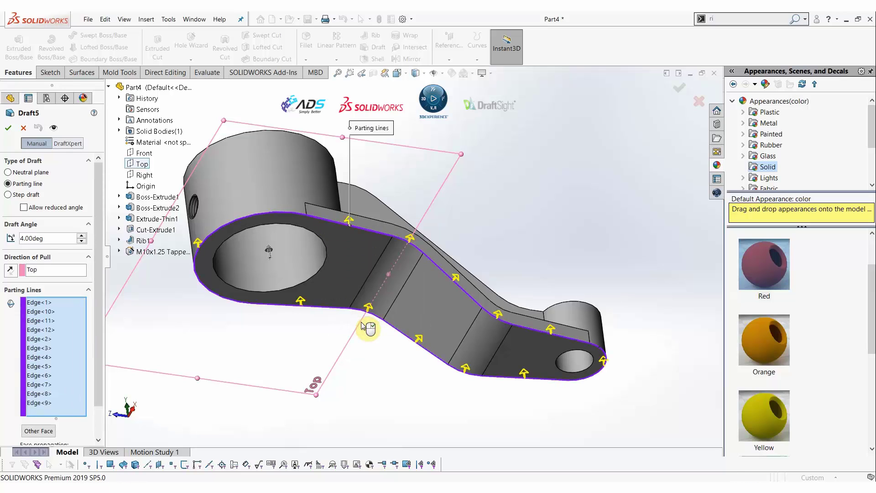
- Add the tangent top edges on both sides of the rib as parting lines and apply the draft
middle_drag(383, 147, 385, 297)
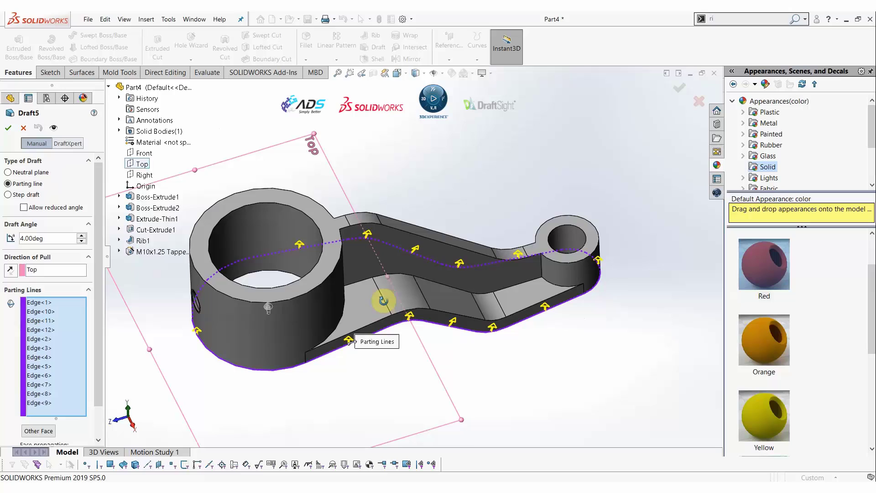
right_click(367, 216)
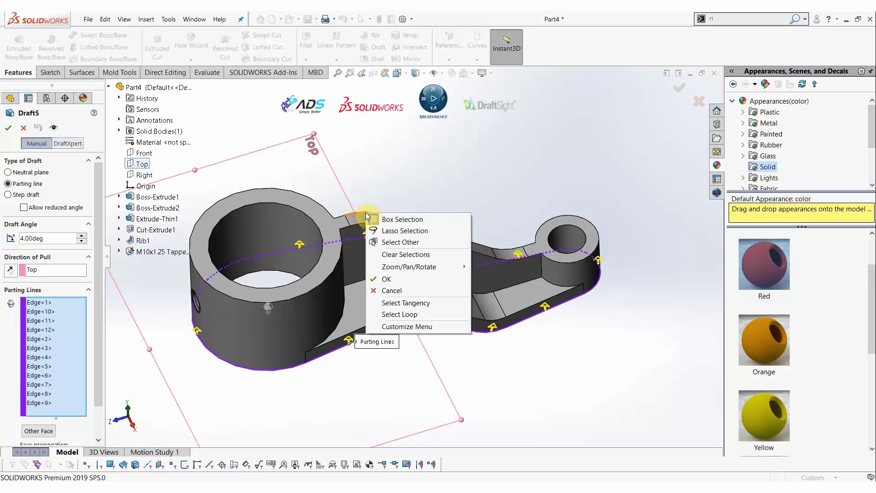
click(412, 303)
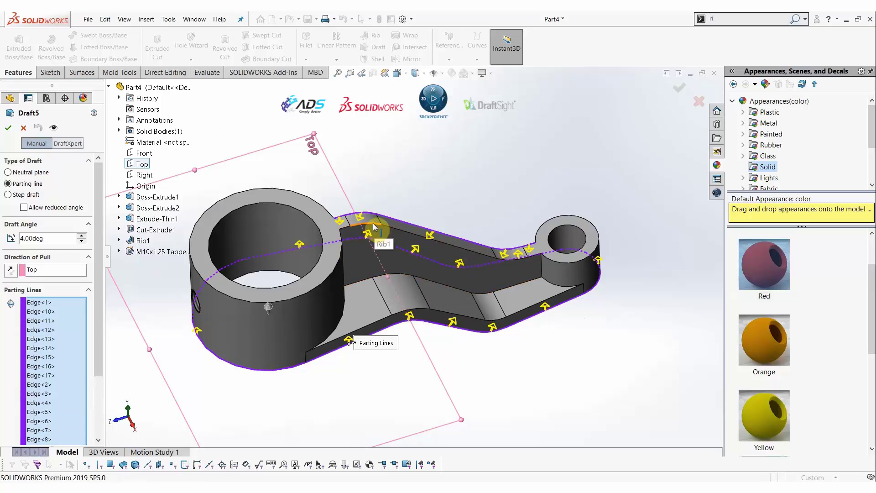
right_click(375, 227)
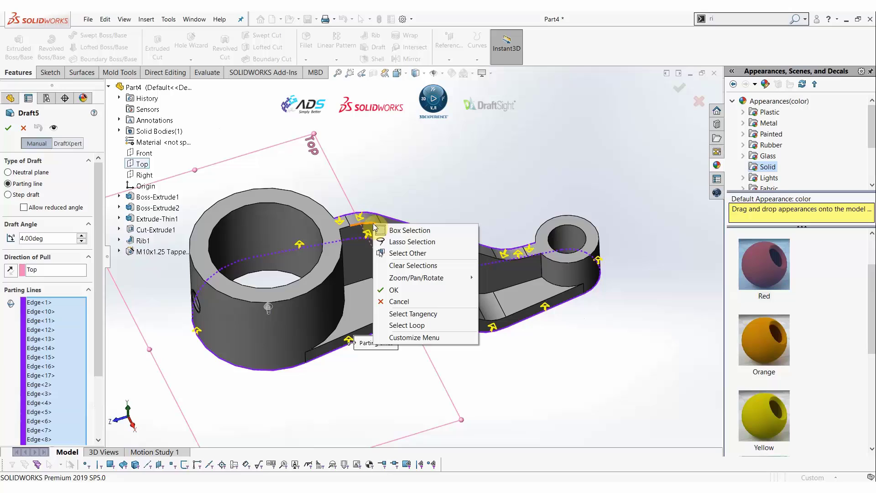
click(412, 314)
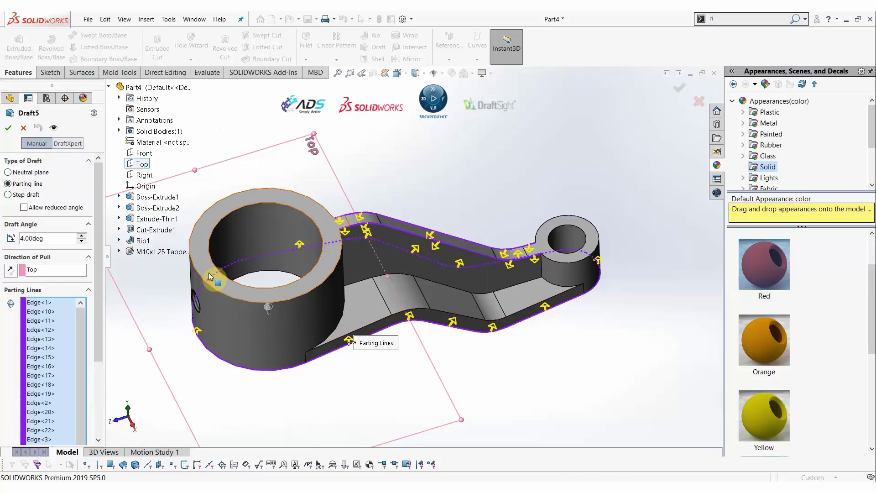
drag(98, 280, 100, 369)
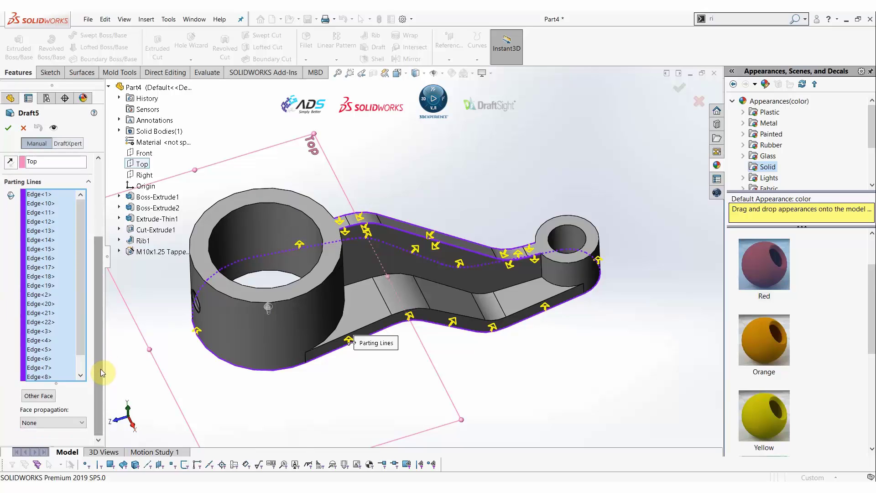
click(8, 130)
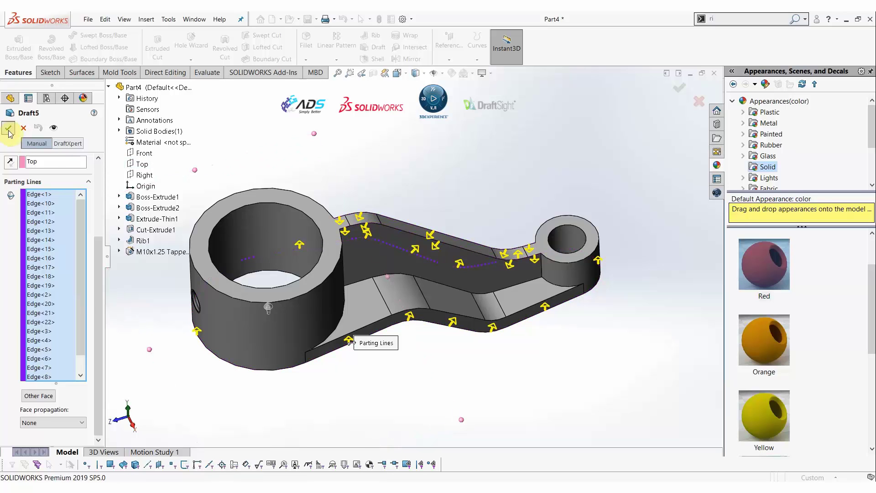
middle_drag(445, 249, 389, 234)
scroll(382, 297, up, 1)
scroll(411, 303, down, 1)
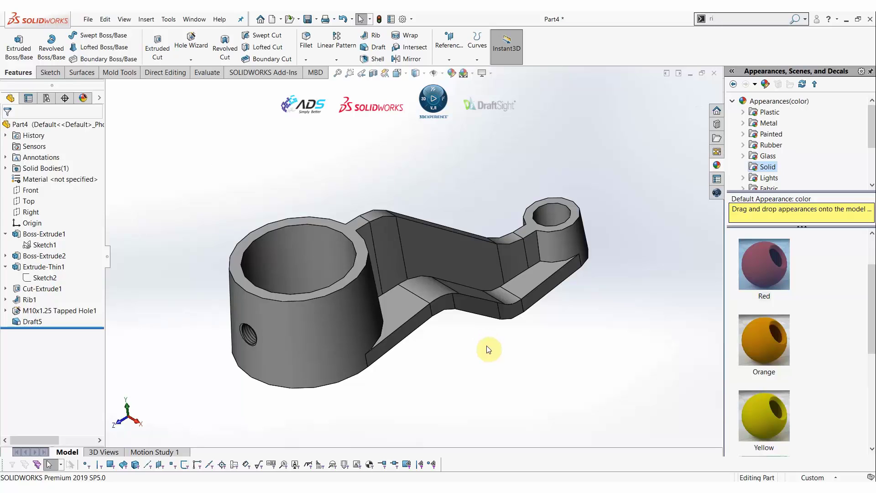
- Start a constant size fillet on the connecting arm with a 2 mm radius
middle_drag(485, 348, 420, 294)
key(ctrl+7)
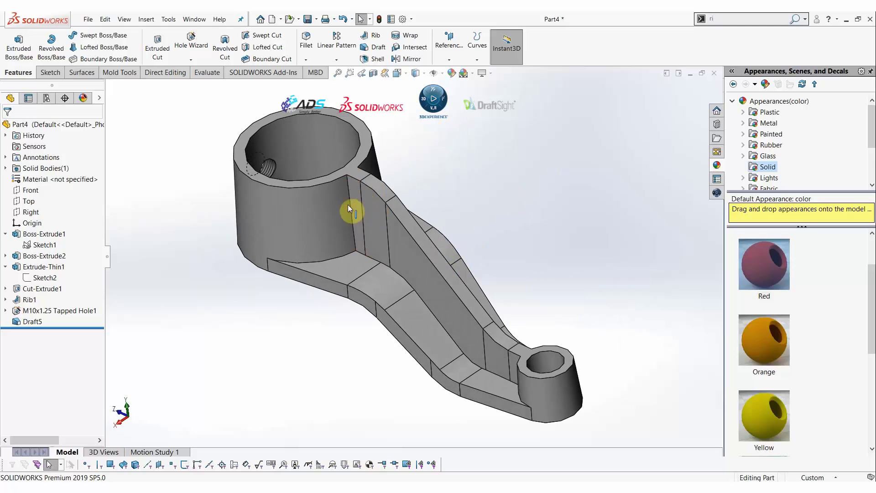
click(309, 45)
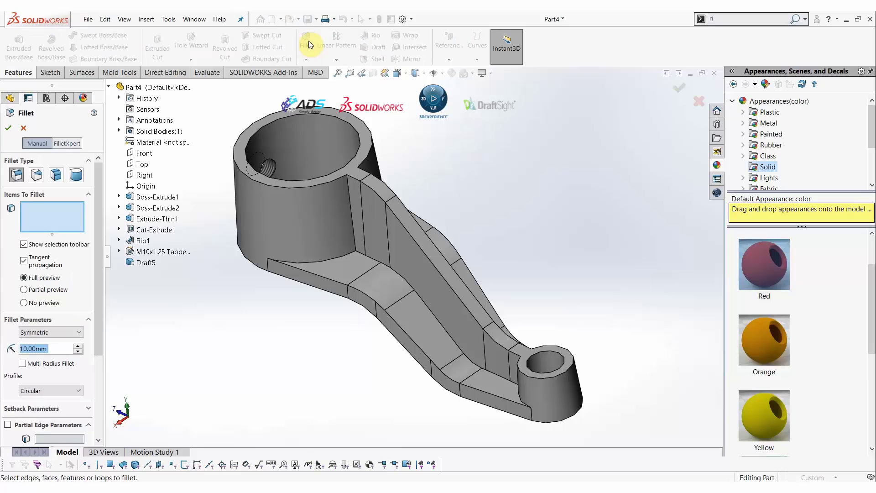
click(59, 350)
drag(59, 349, 1, 350)
text(2)
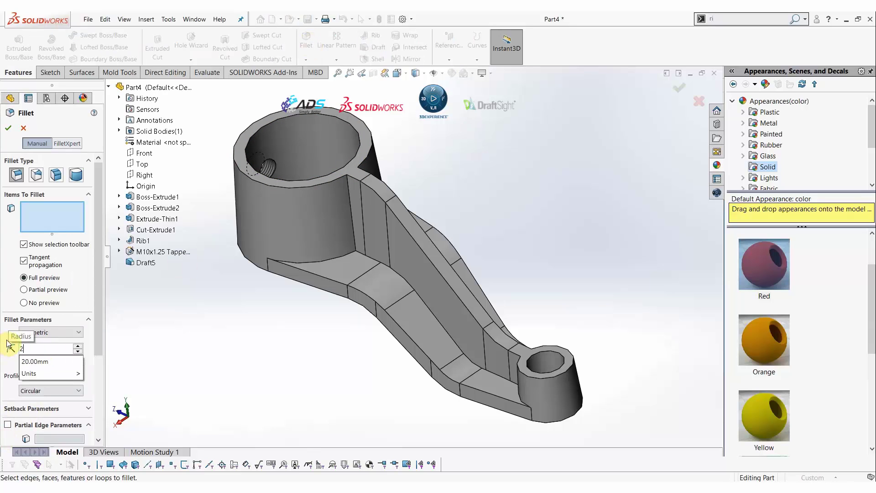
key(Return)
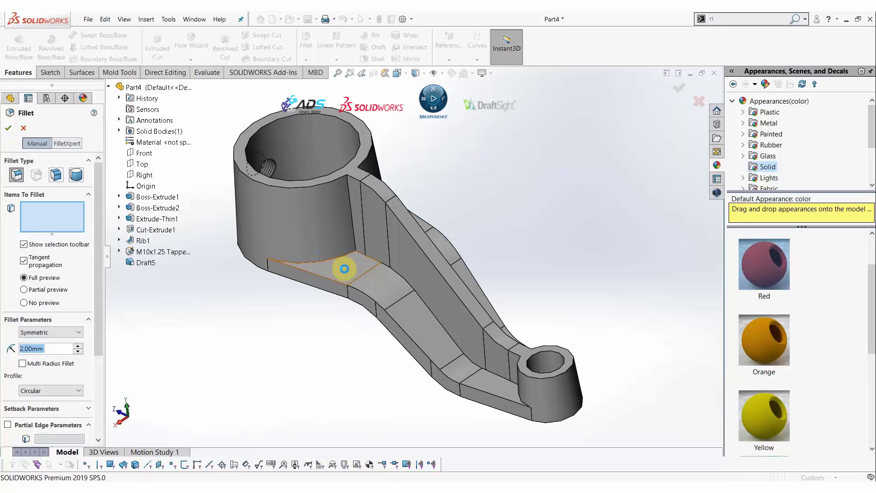
- Select for filleting the arm's ledge face beside the large cylinder and the rib's side faces next to both cylinders on one side
click(344, 269)
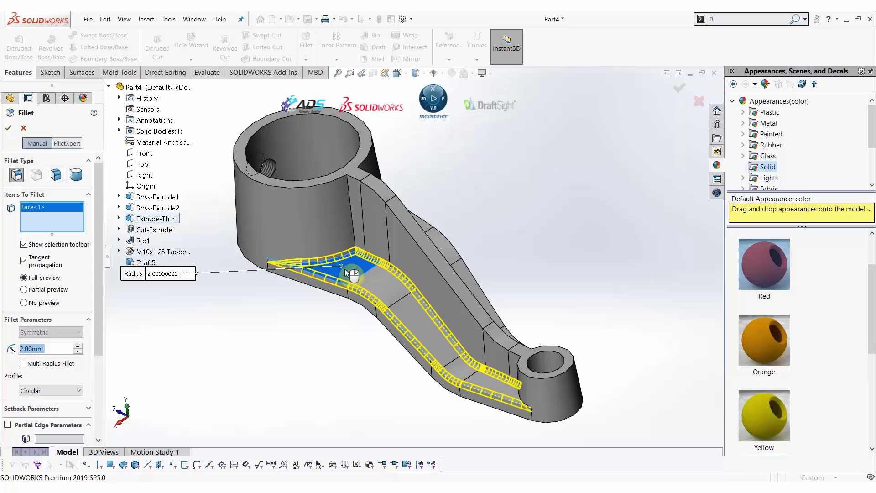
click(358, 212)
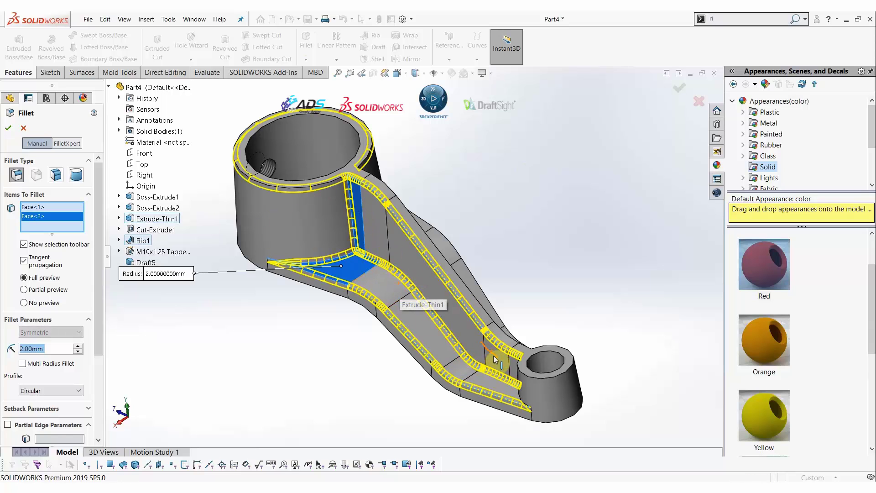
middle_drag(494, 355, 540, 356)
click(540, 357)
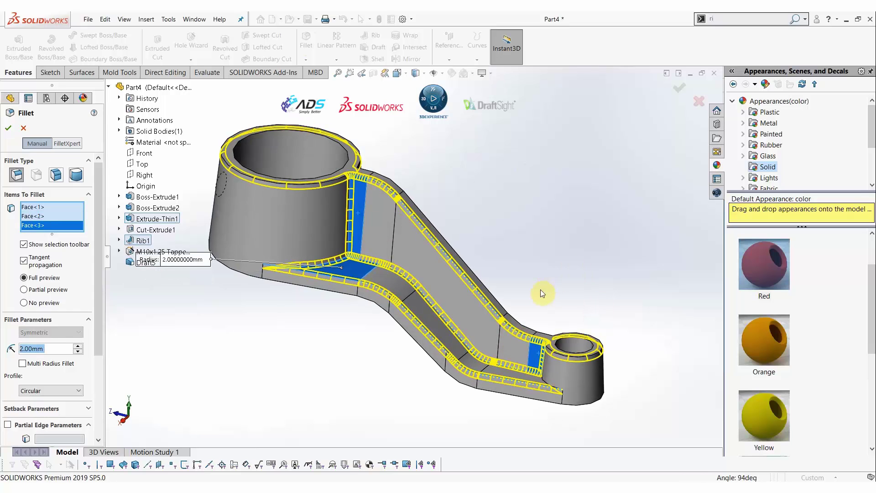
- Add the opposite side's faces to the fillet: the ledge faces beside both cylinders and the rib's side faces next to them
middle_drag(540, 294, 466, 241)
middle_drag(407, 315, 388, 324)
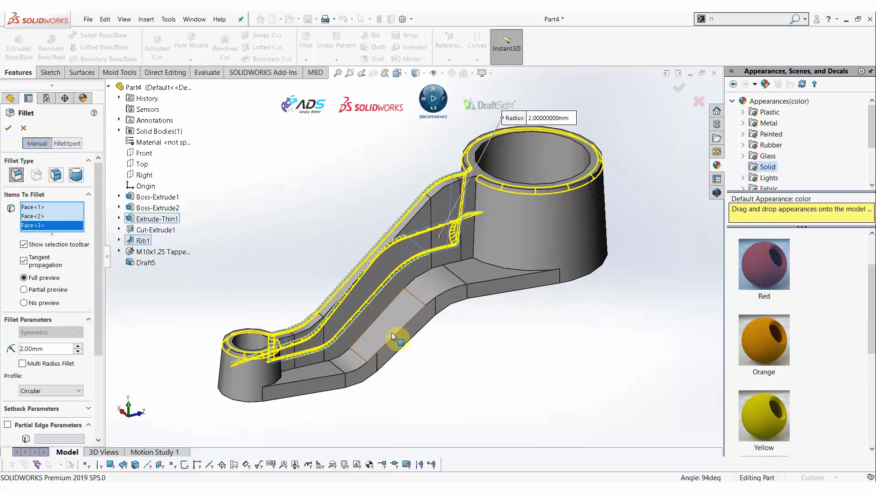
click(318, 374)
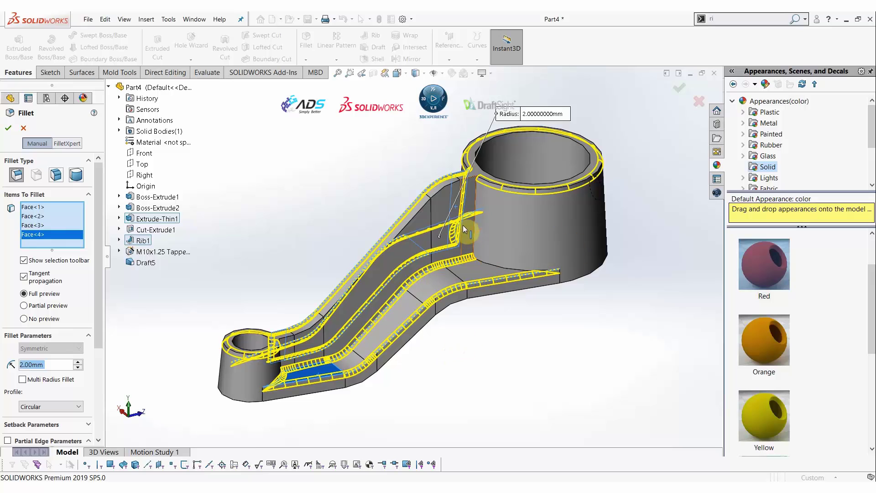
click(470, 236)
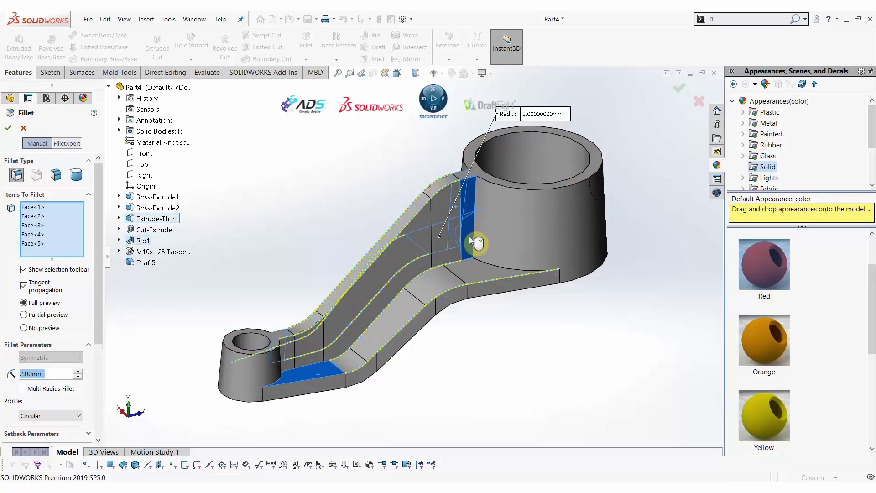
middle_drag(469, 236, 340, 318)
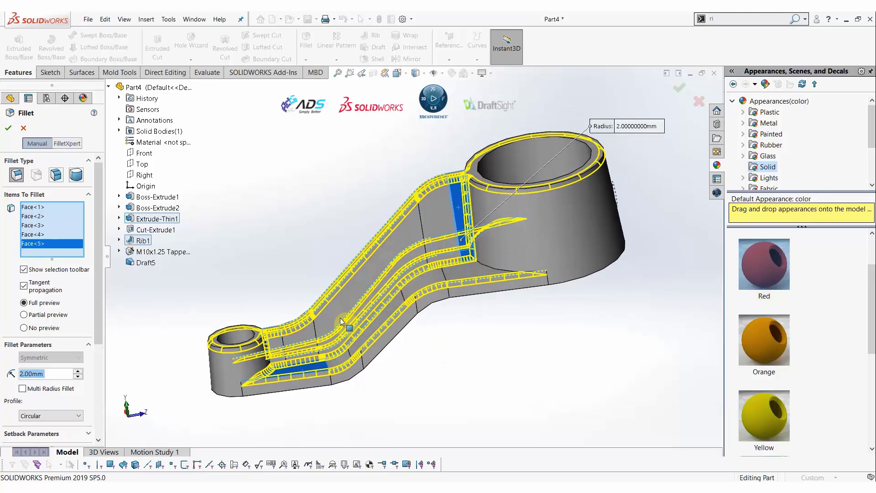
click(274, 340)
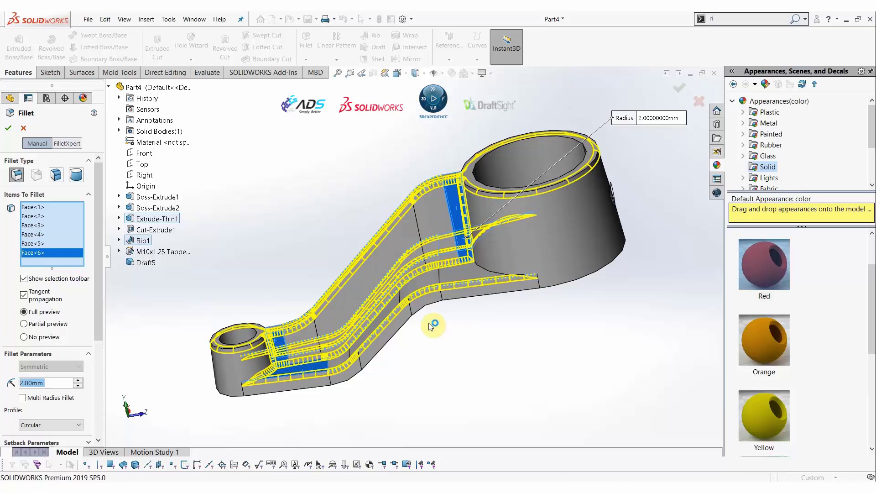
middle_drag(434, 327, 483, 253)
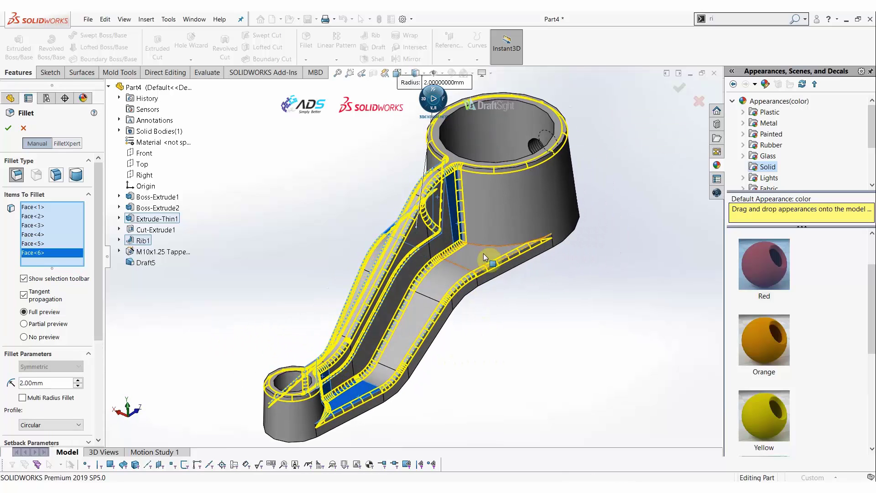
click(484, 254)
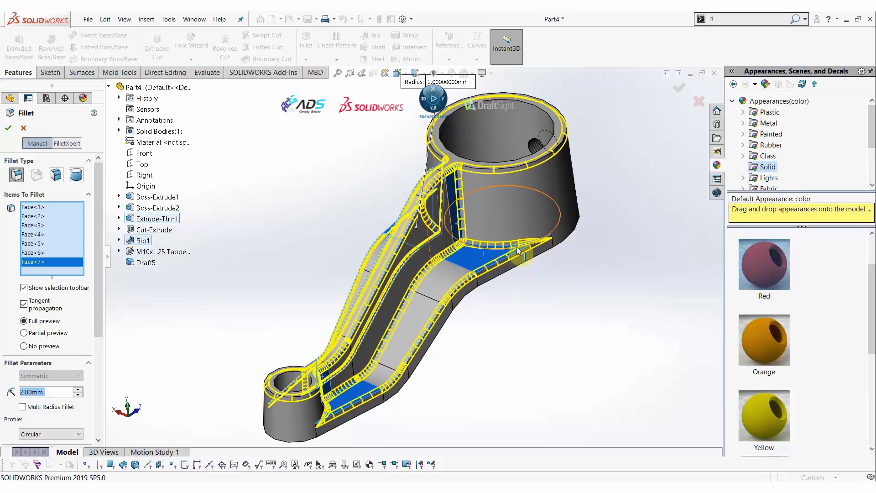
- Check the fillet selection against the Model Mania 2009 Phase 1 drawing and apply the 2 mm fillet
middle_drag(484, 255, 470, 297)
mouse_move(170, 465)
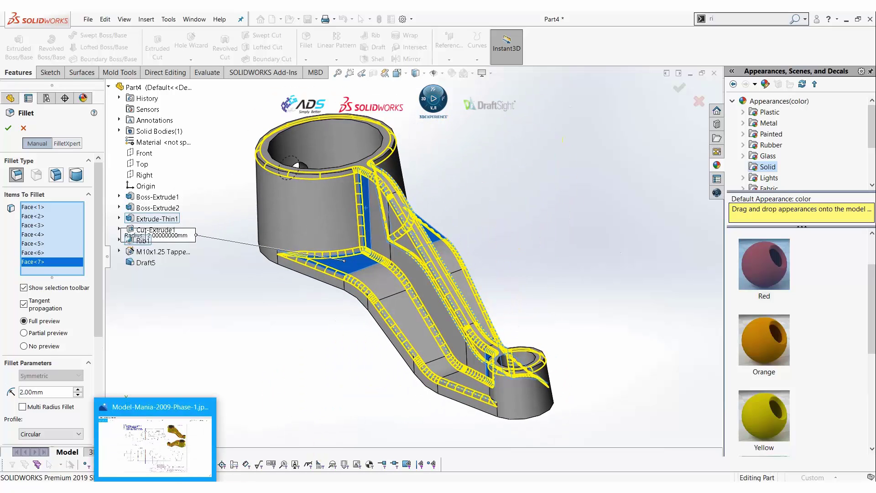
click(171, 440)
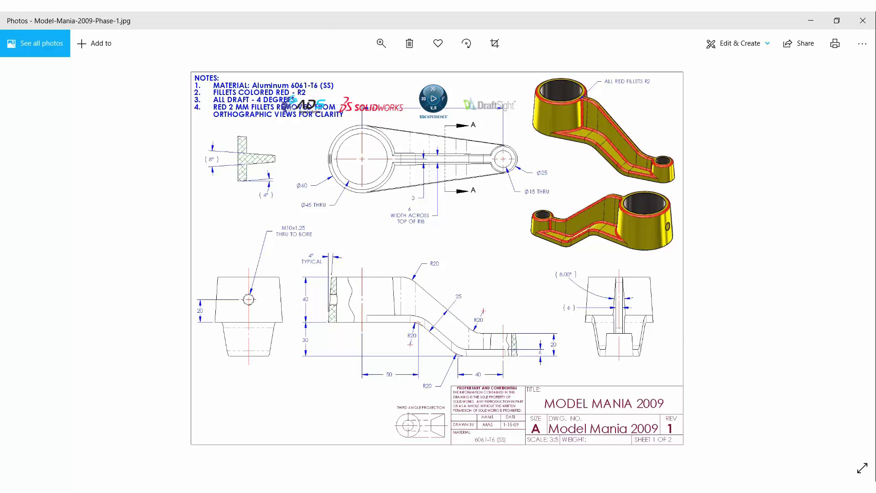
click(174, 484)
middle_drag(425, 254, 331, 363)
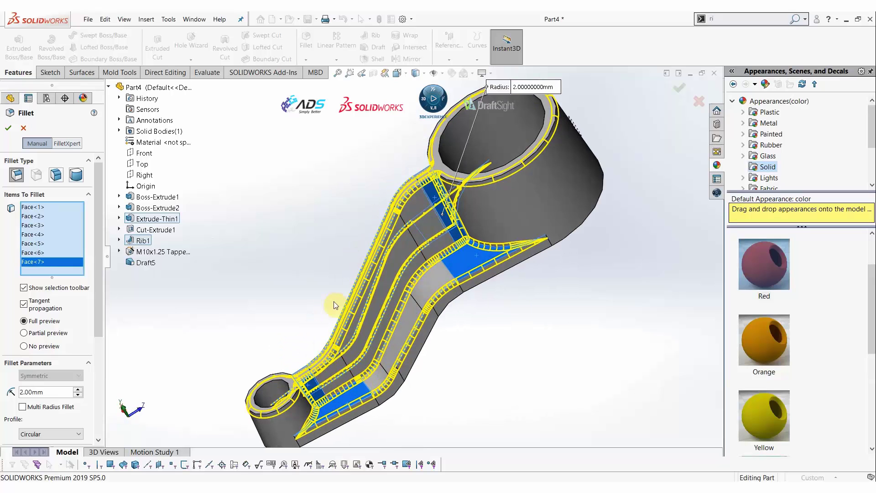
click(9, 128)
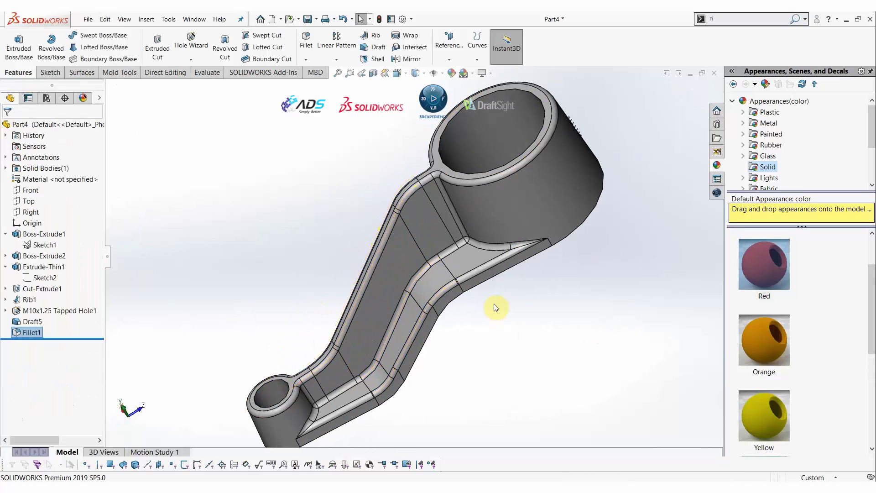
- Apply the solid Red appearance to all faces of the 2 mm fillet feature
middle_drag(452, 295, 561, 256)
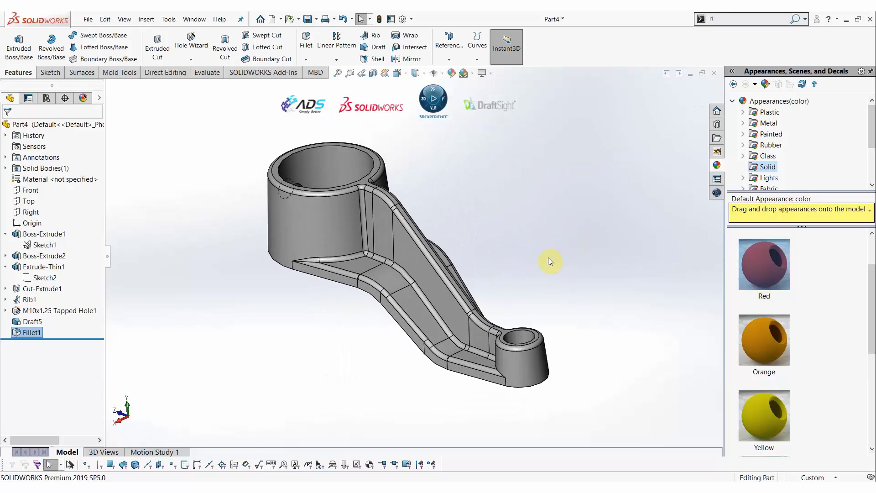
click(549, 260)
mouse_move(761, 259)
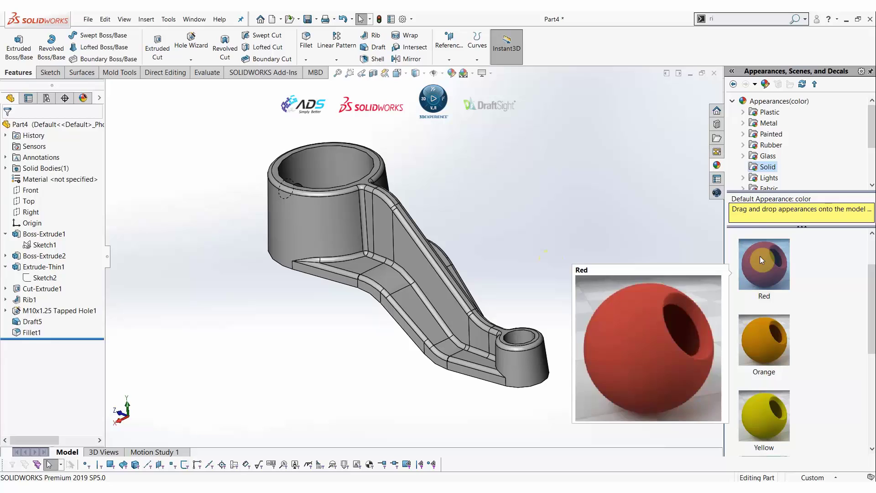
drag(760, 256, 384, 196)
click(388, 197)
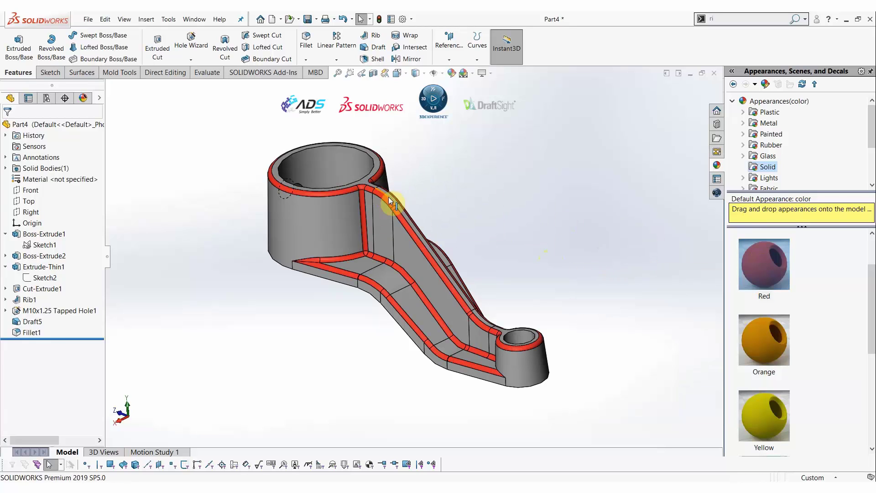
middle_drag(411, 215, 306, 260)
mouse_move(395, 338)
middle_down()
mouse_move(434, 280)
mouse_move(524, 303)
mouse_move(489, 342)
mouse_move(527, 340)
mouse_move(503, 325)
mouse_move(498, 343)
middle_up()
- Assign the aluminium alloy 6061-T6 (SS) as the part's material and close the material library
click(201, 487)
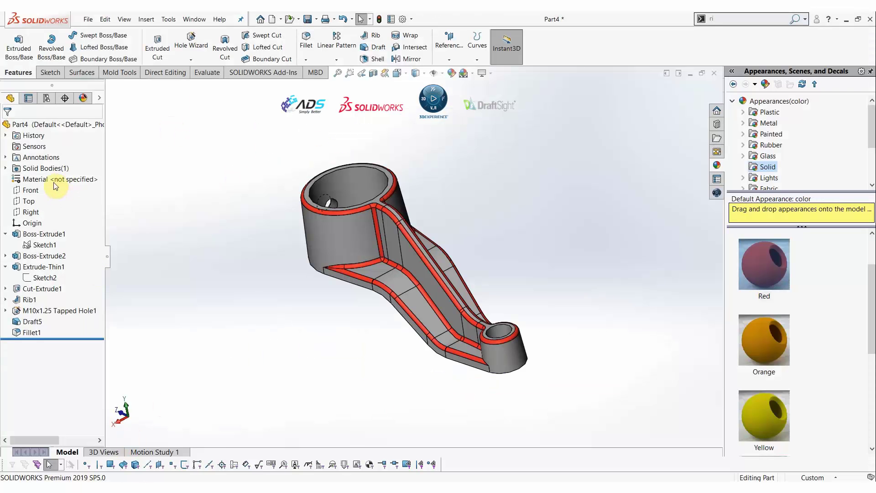
right_click(55, 182)
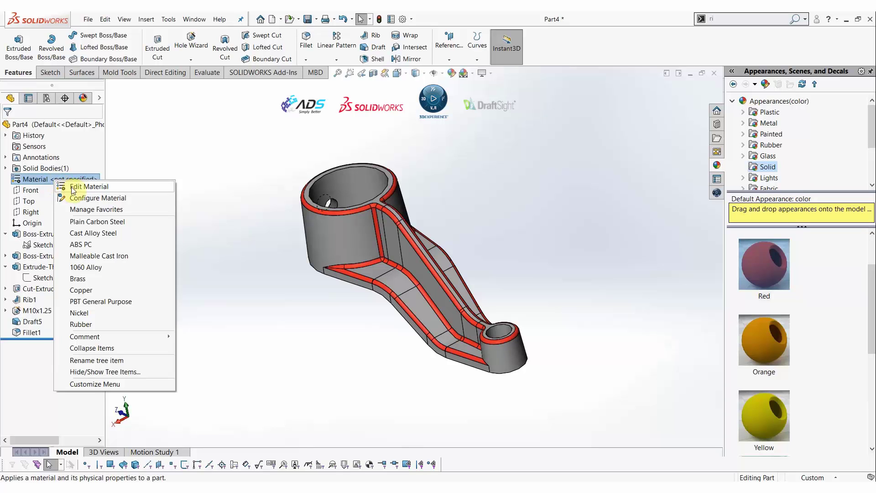
click(73, 188)
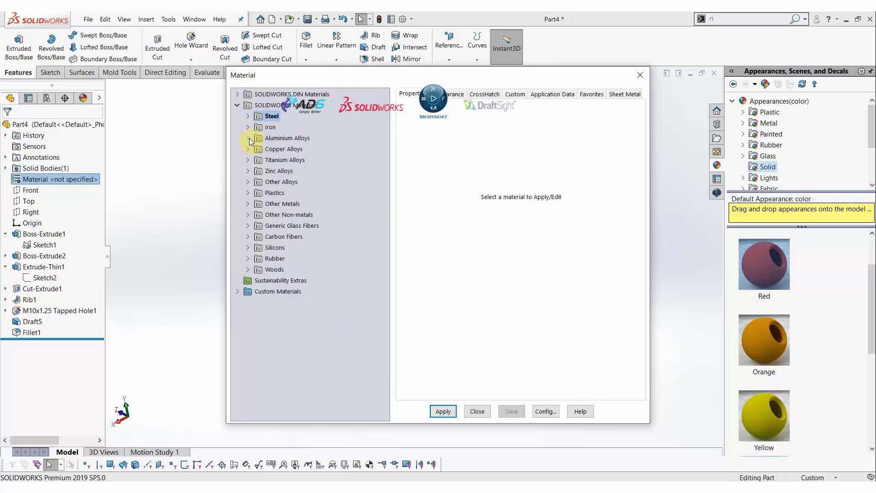
click(248, 138)
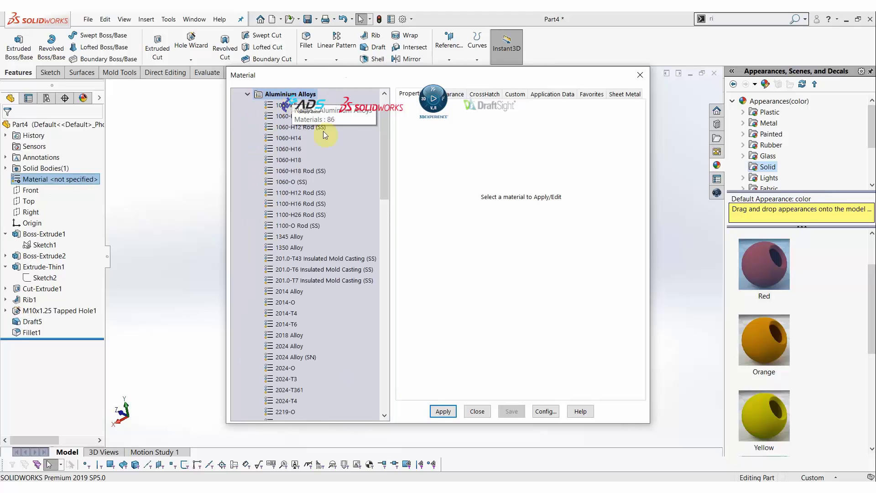
scroll(314, 308, down, 9)
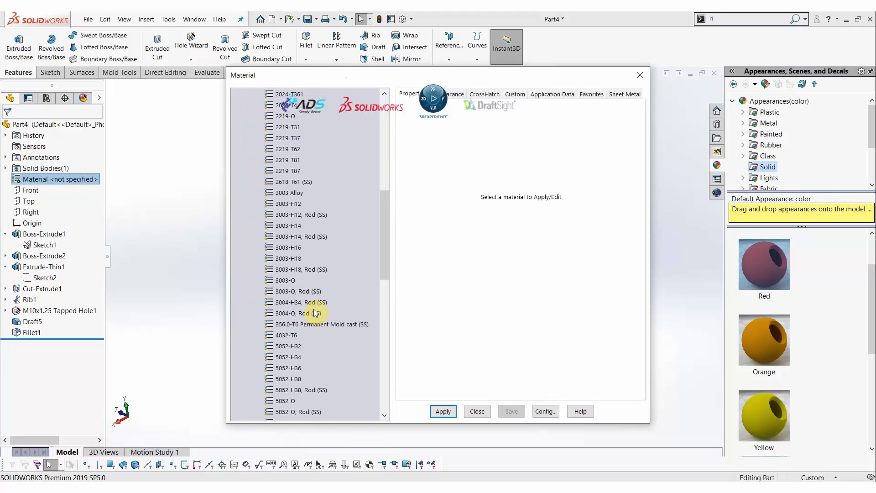
scroll(314, 312, down, 7)
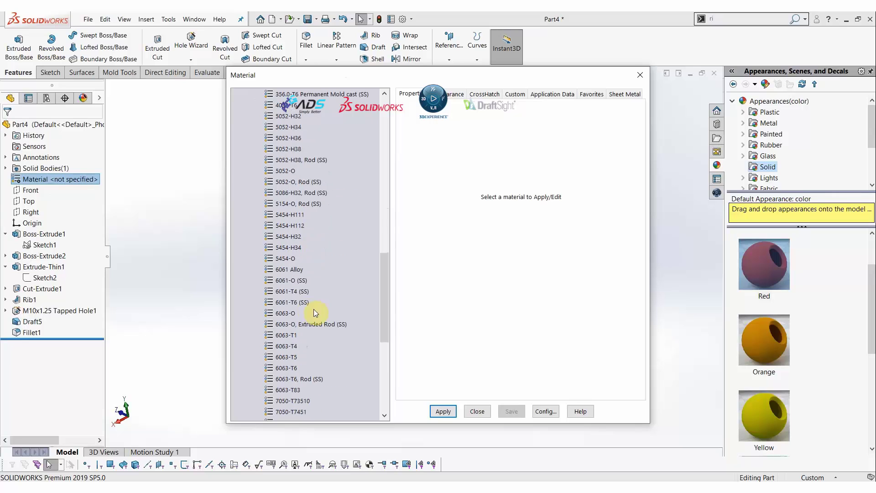
click(297, 302)
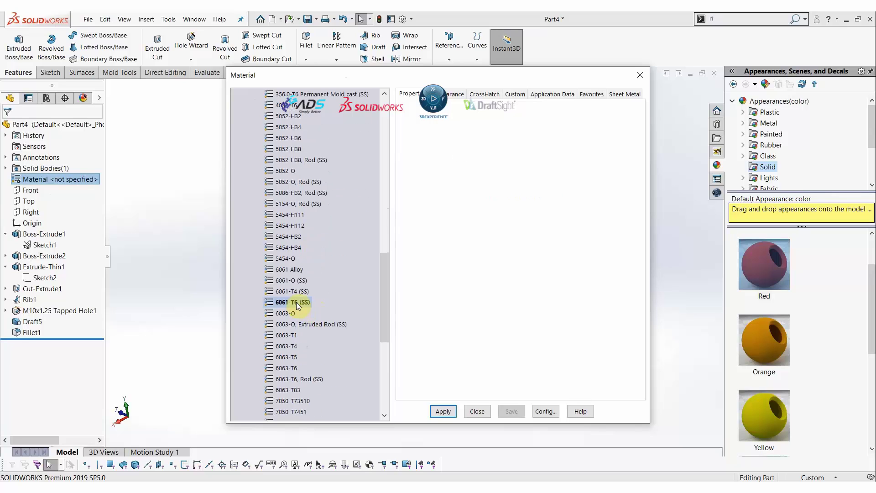
click(450, 413)
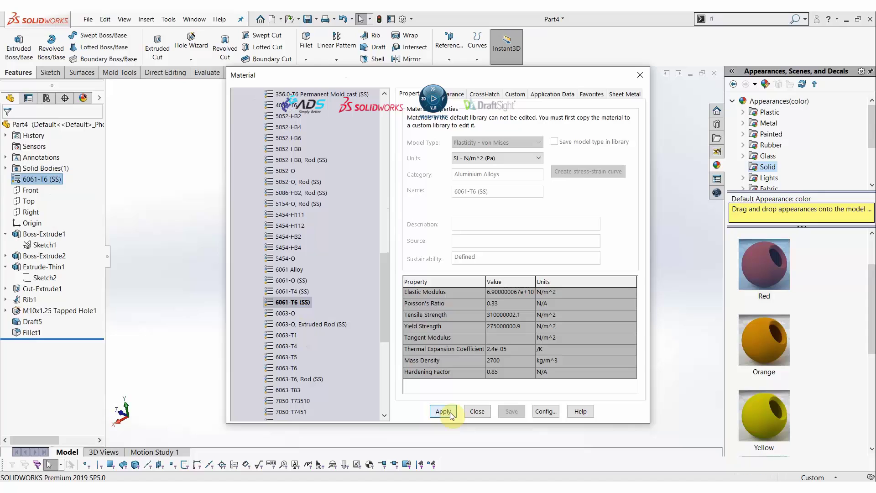
click(477, 411)
- Examine the finished arm from several angles, including its red fillets, rib and cylinders
middle_drag(390, 237, 400, 229)
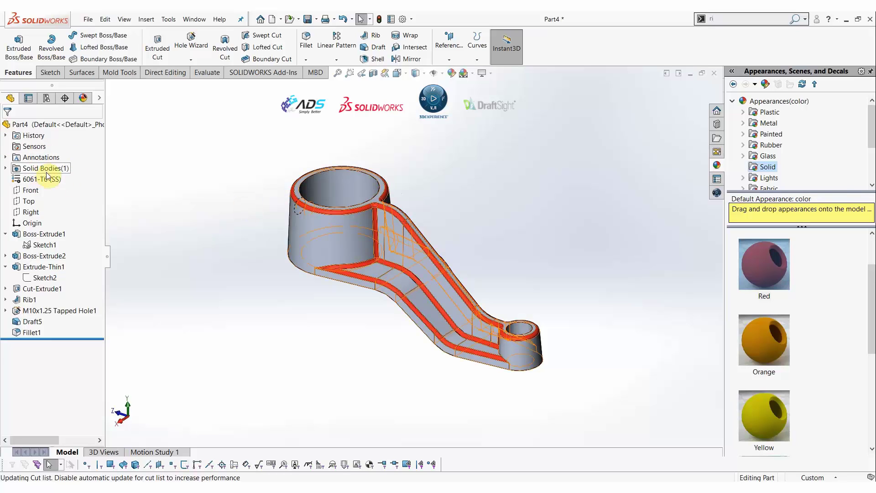
scroll(439, 195, down, 2)
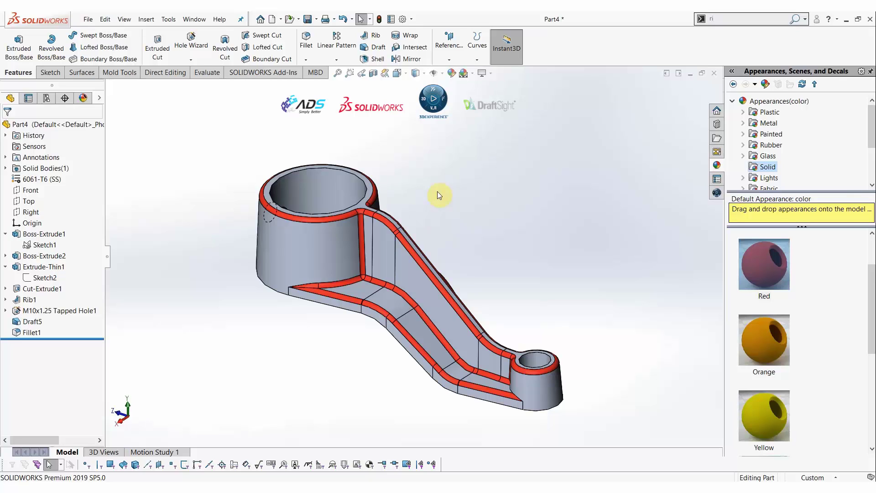
scroll(447, 300, up, 1)
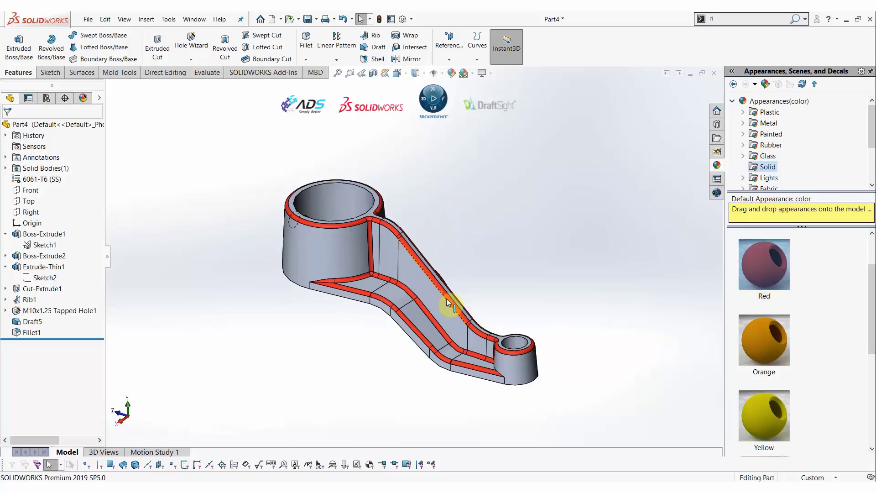
scroll(447, 299, down, 1)
scroll(332, 281, down, 1)
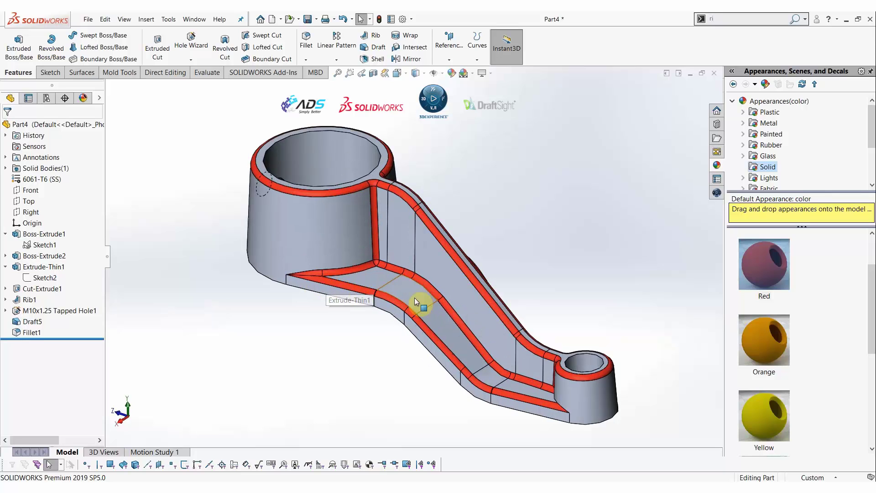
scroll(415, 298, up, 1)
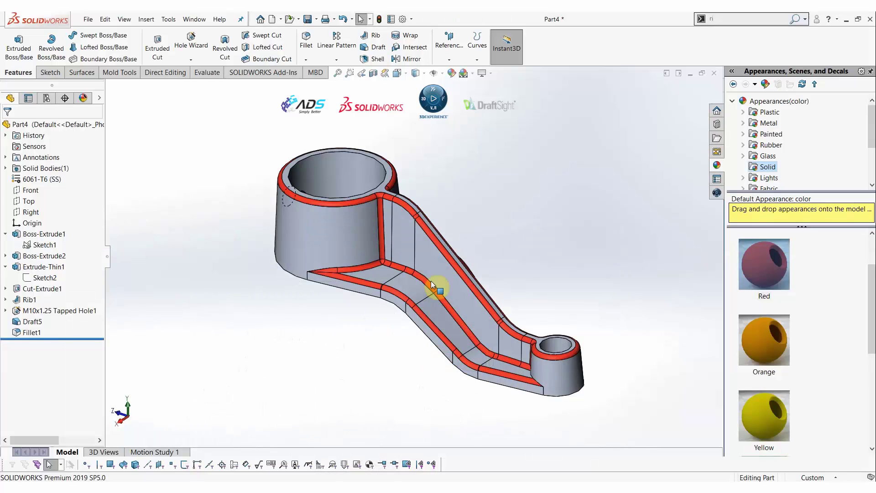
middle_drag(432, 284, 524, 263)
mouse_move(526, 293)
middle_down()
mouse_move(532, 289)
mouse_move(499, 294)
mouse_move(530, 280)
middle_up()
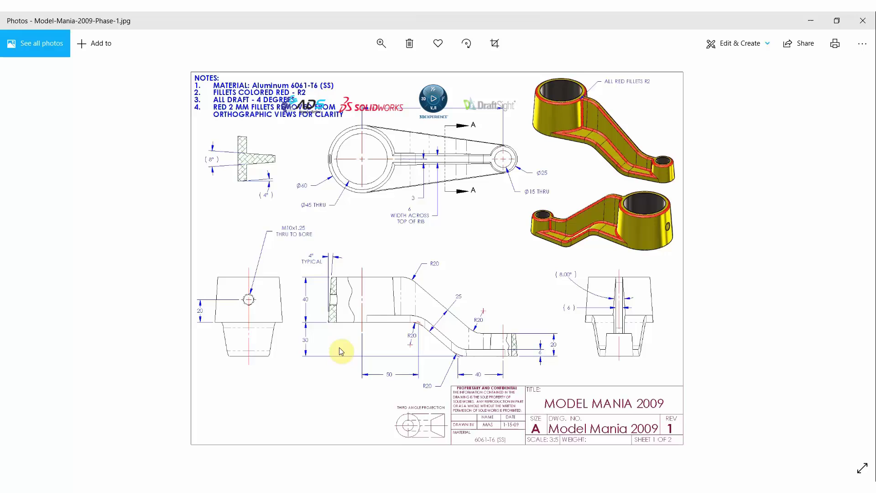
- View the Model Mania 2009 Phase 2 simulation sheet in Photos, return to SOLIDWORKS and compare the arm with it
key(Right)
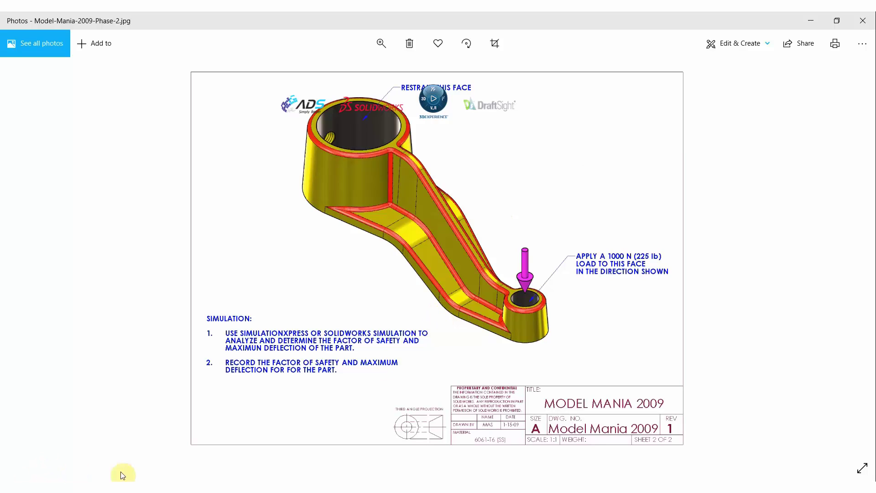
key(alt+Tab)
middle_drag(483, 249, 524, 238)
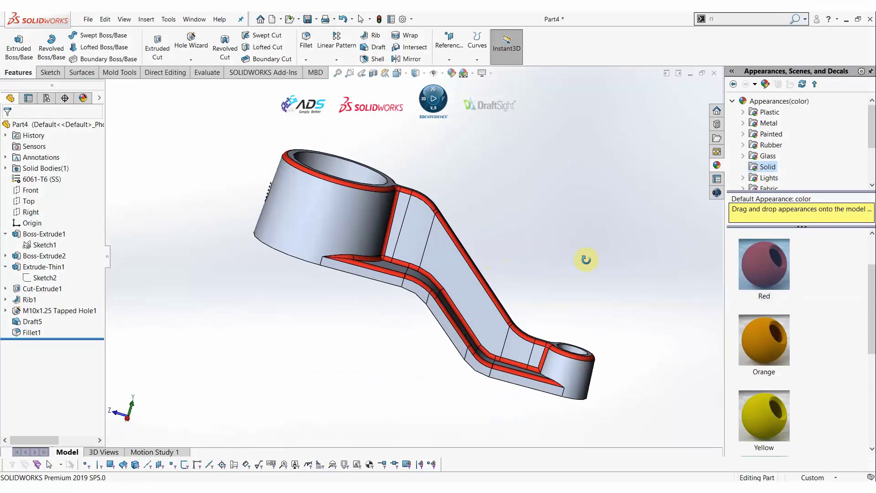
middle_drag(586, 259, 513, 355)
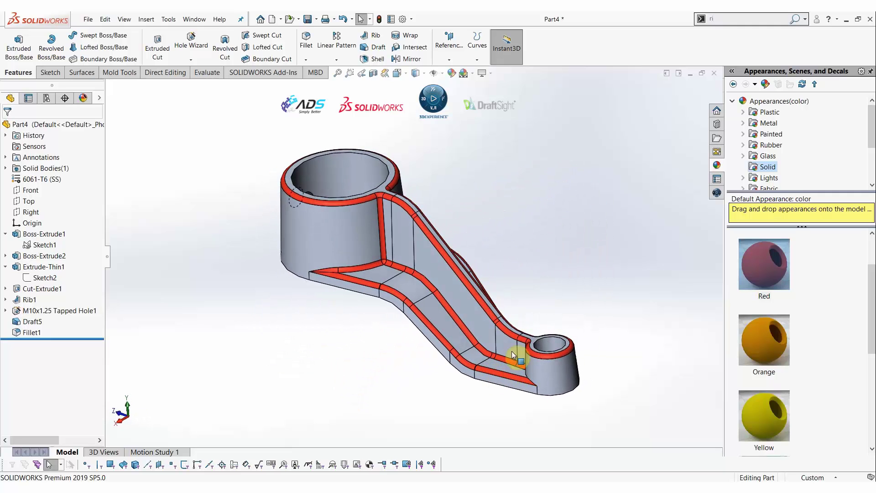